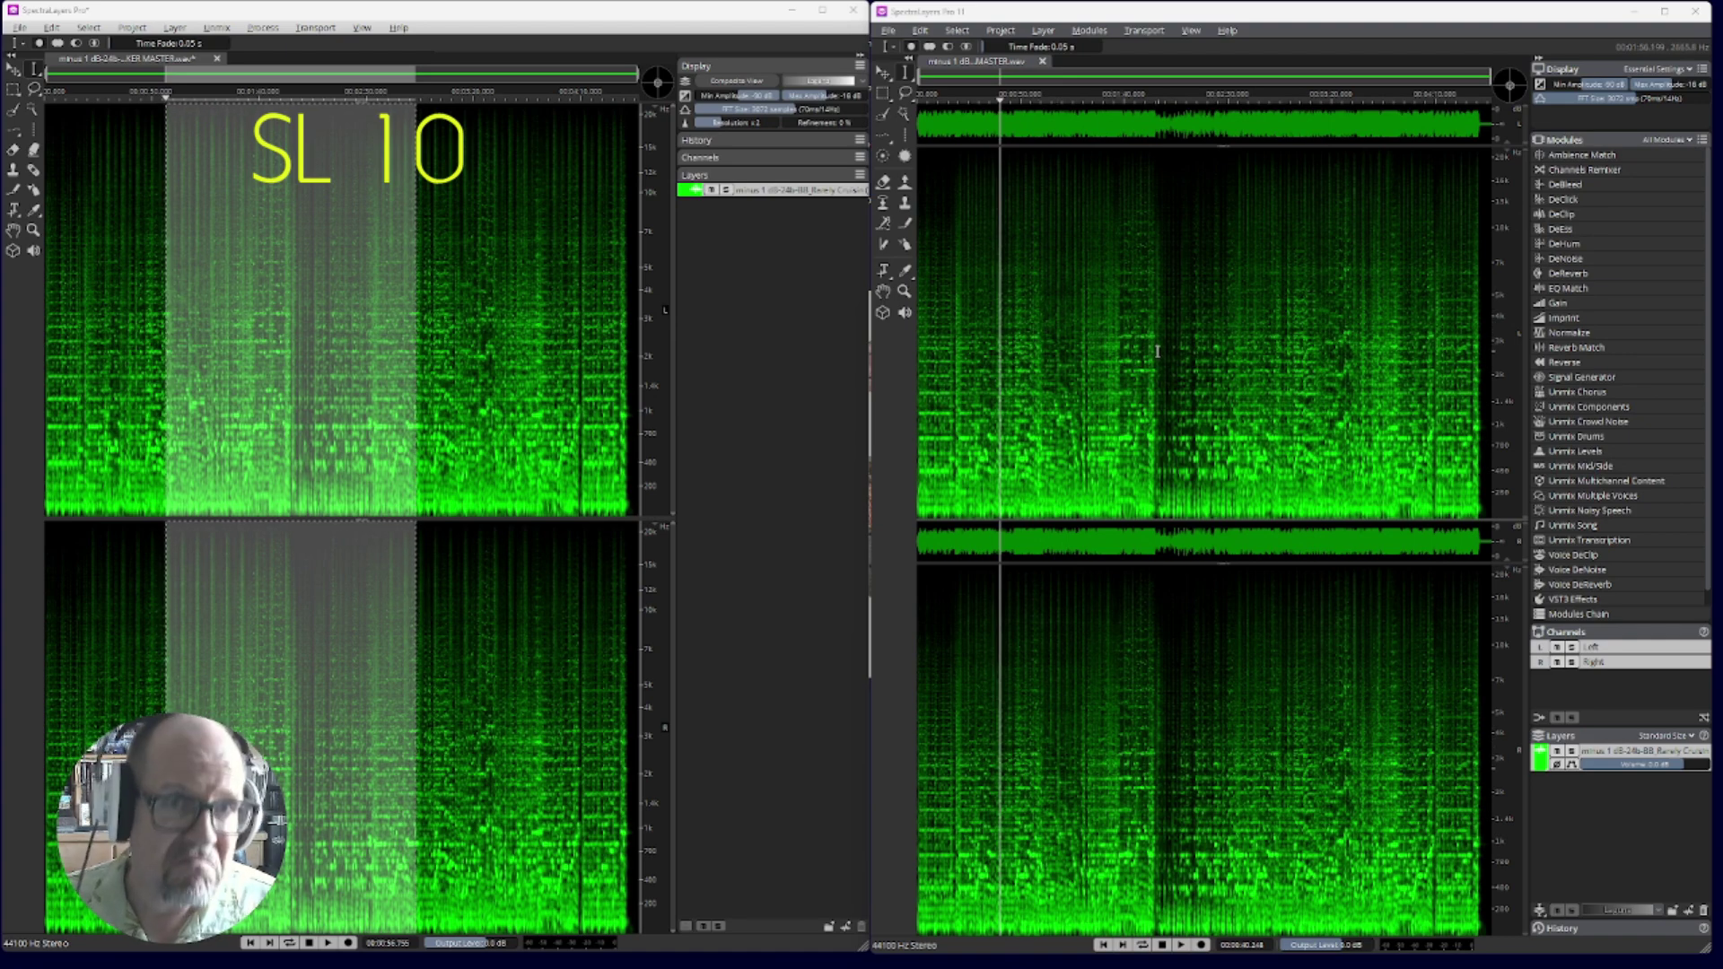
Clear the time selection in SpectraLayers 10 and reposition its playback
left_click(471, 260)
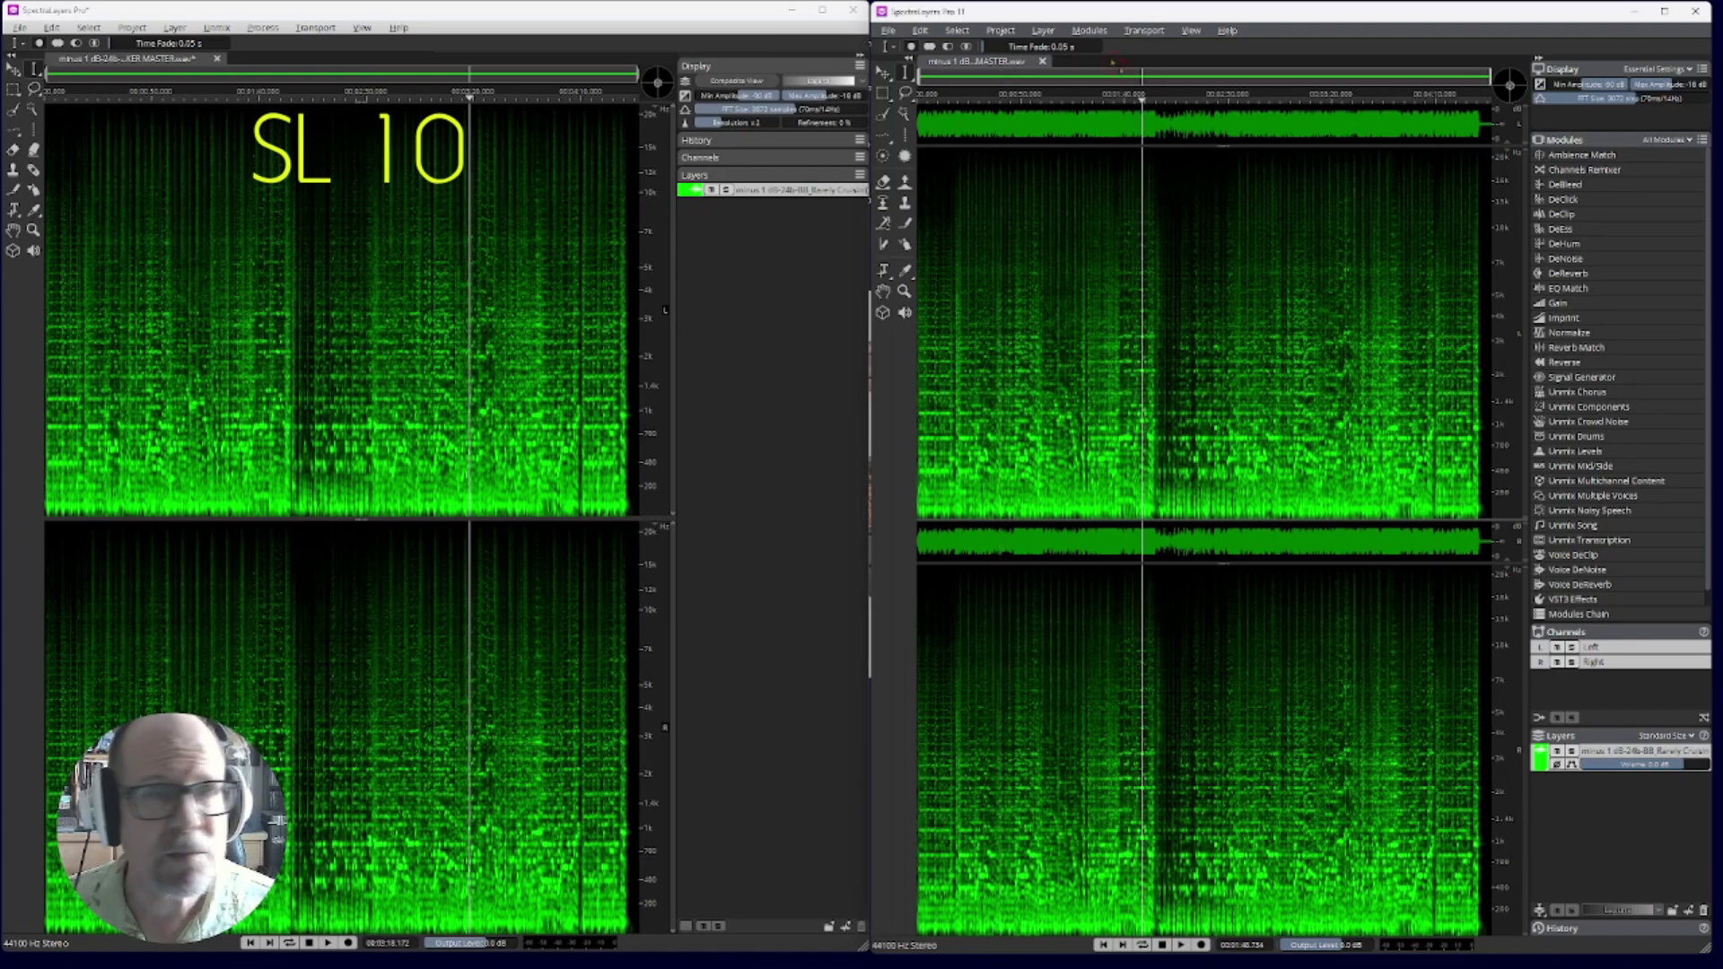
Browse SpectraLayers 11's menus, dismiss them, and make its window active
left_click(1089, 30)
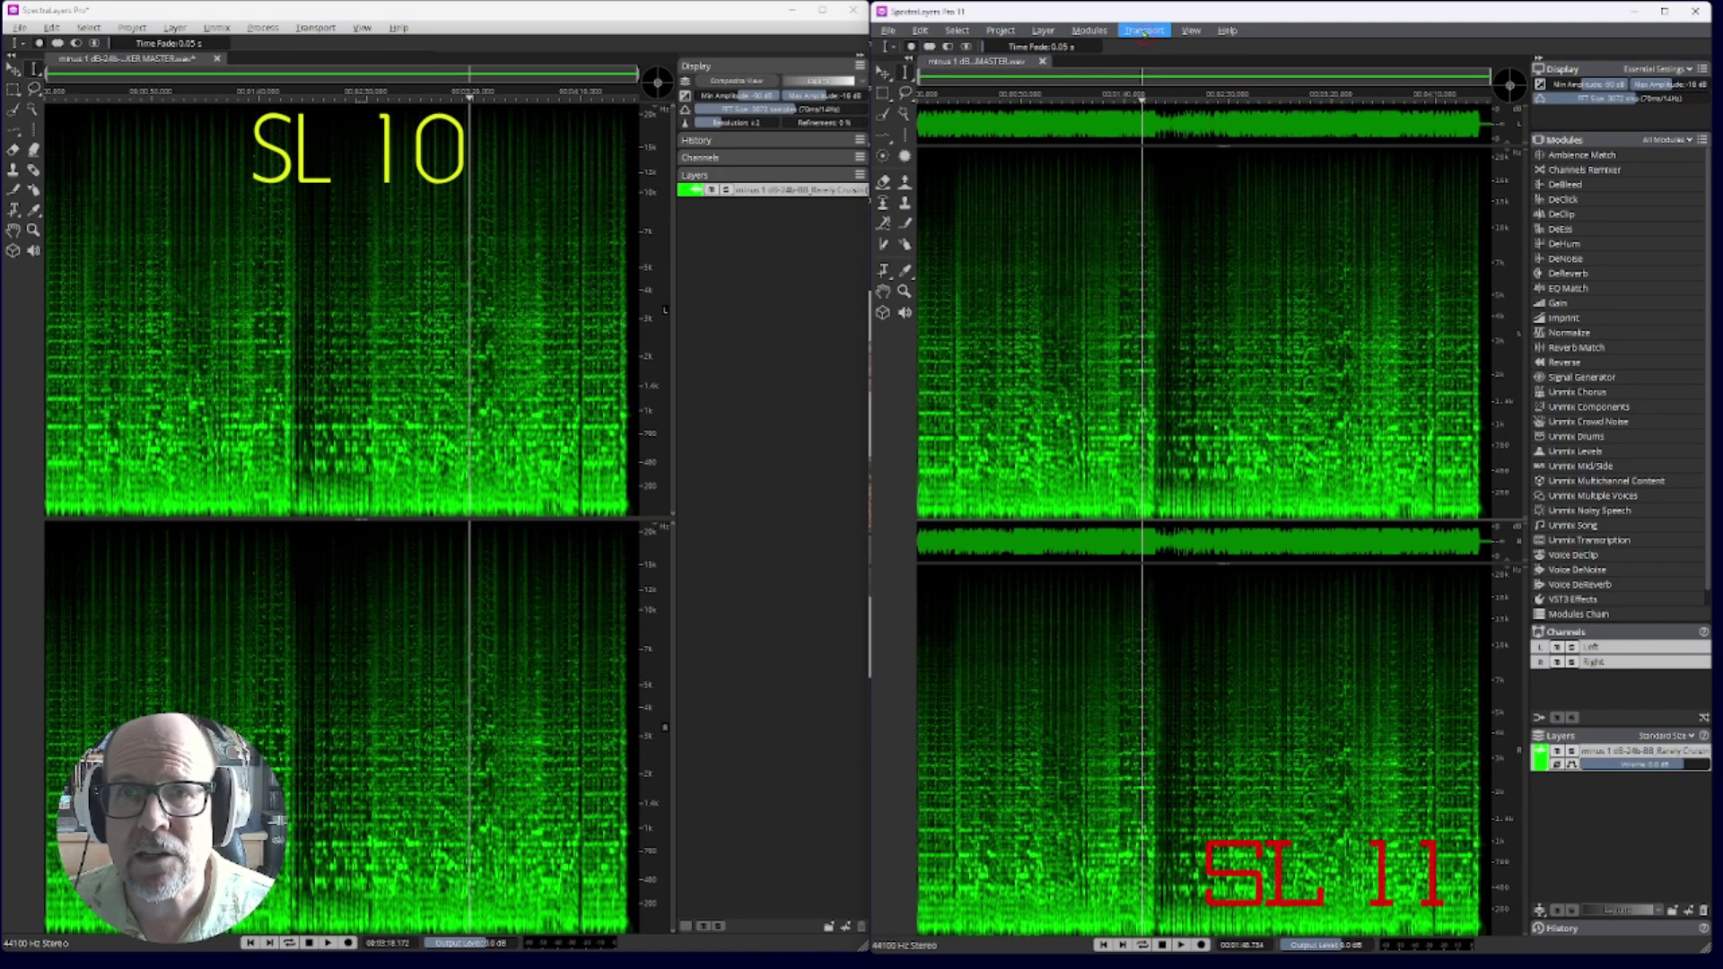
mouse_move(1001, 33)
mouse_move(888, 30)
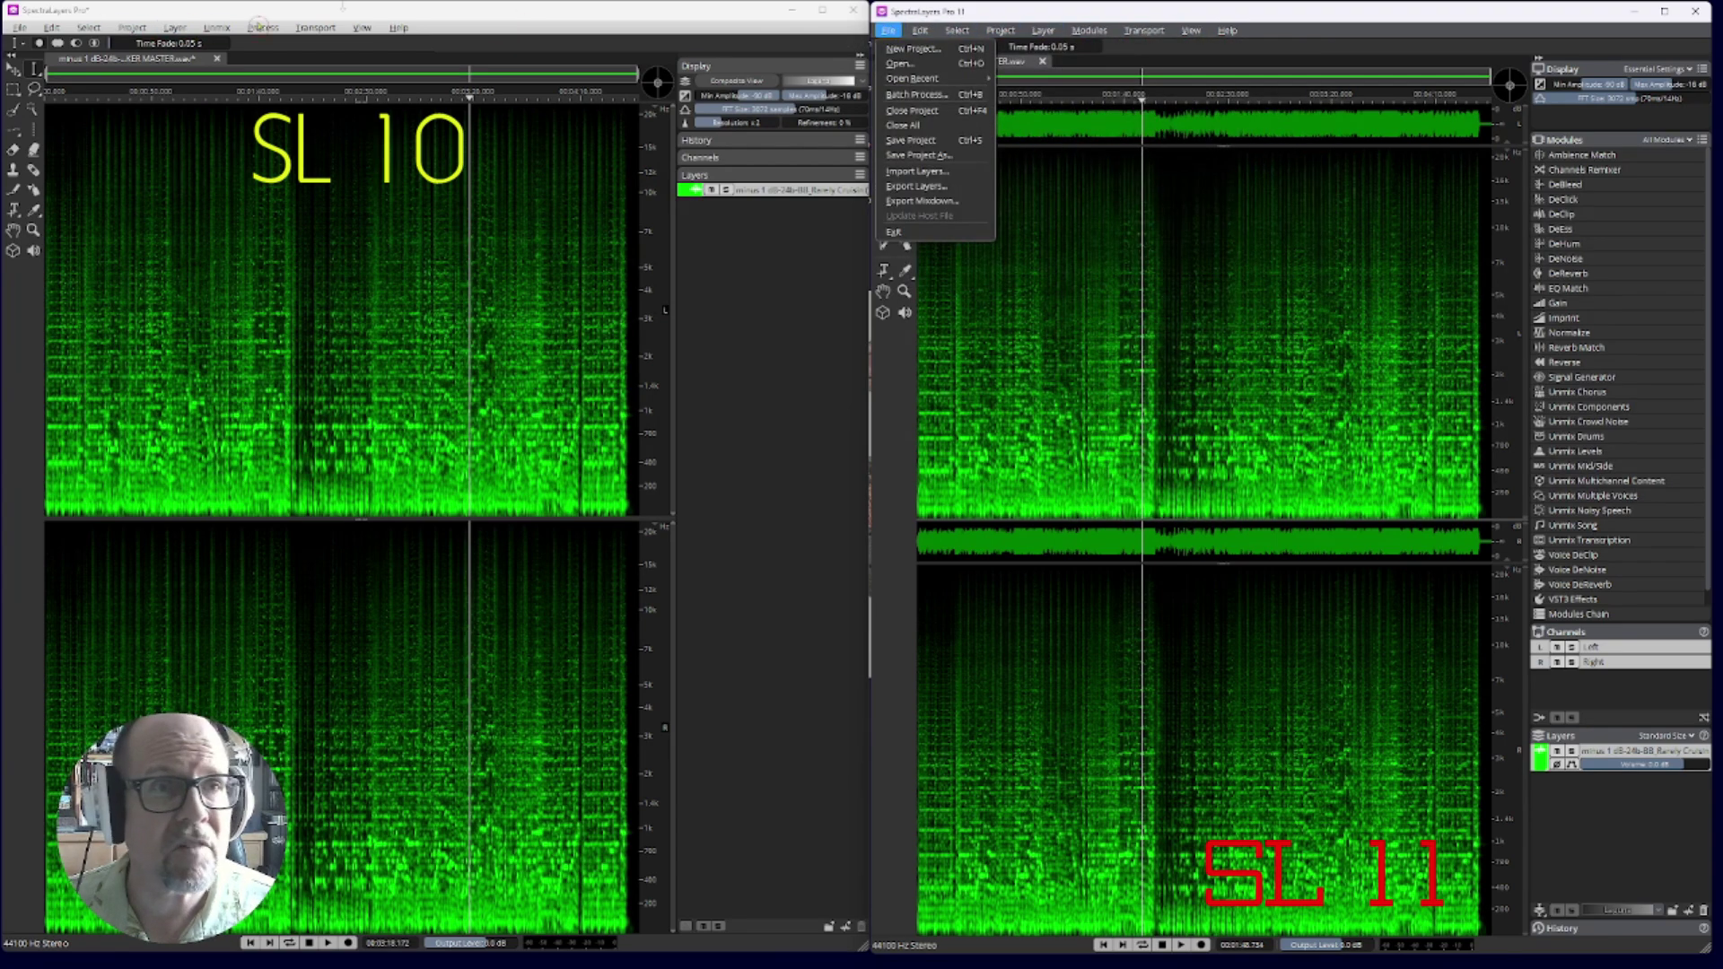
key("Escape")
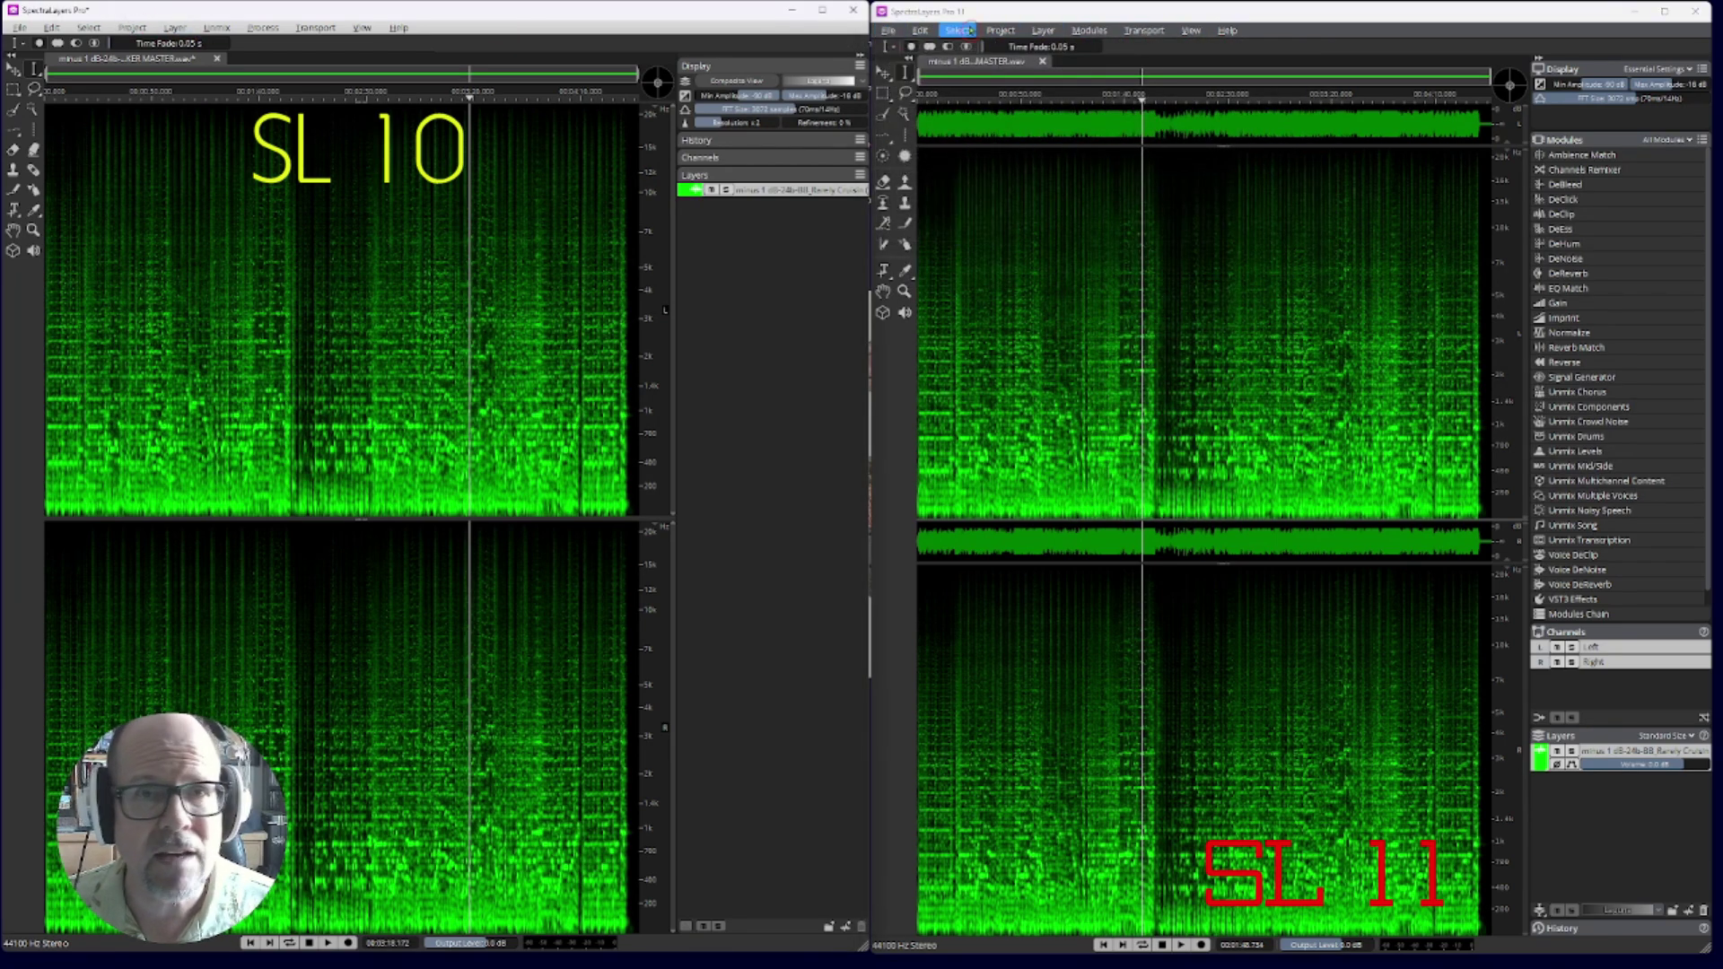
left_click(1019, 5)
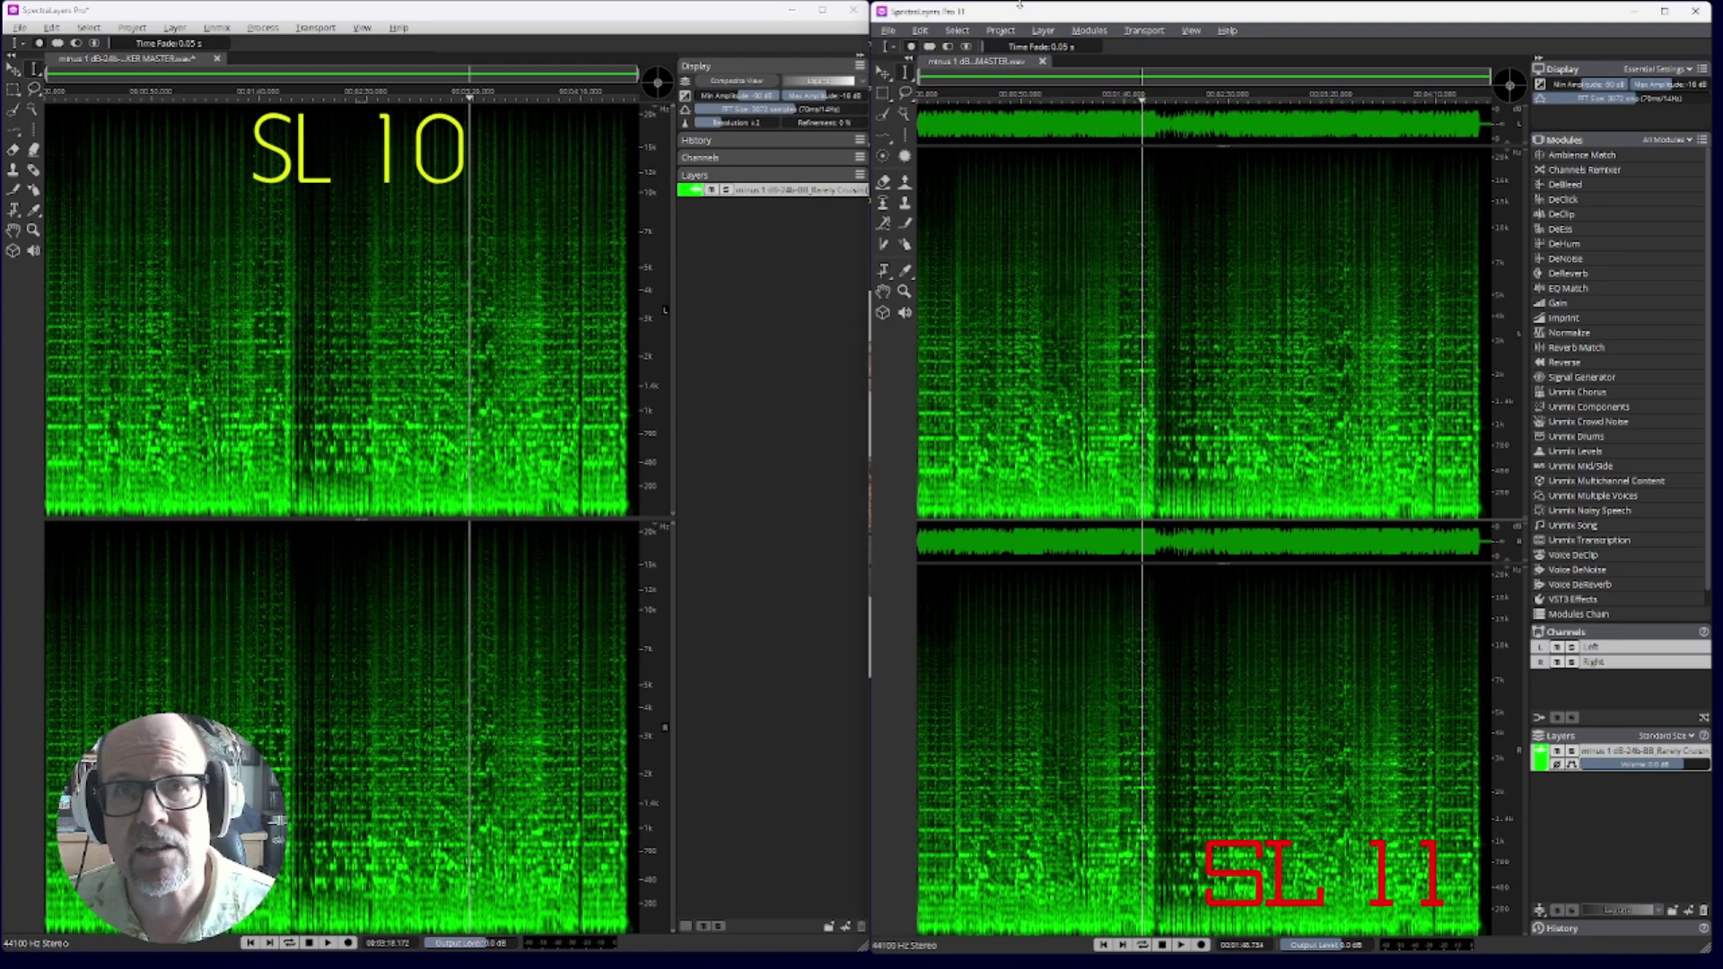
Look over SpectraLayers 10's Layer menu commands
left_click(175, 28)
mouse_move(215, 29)
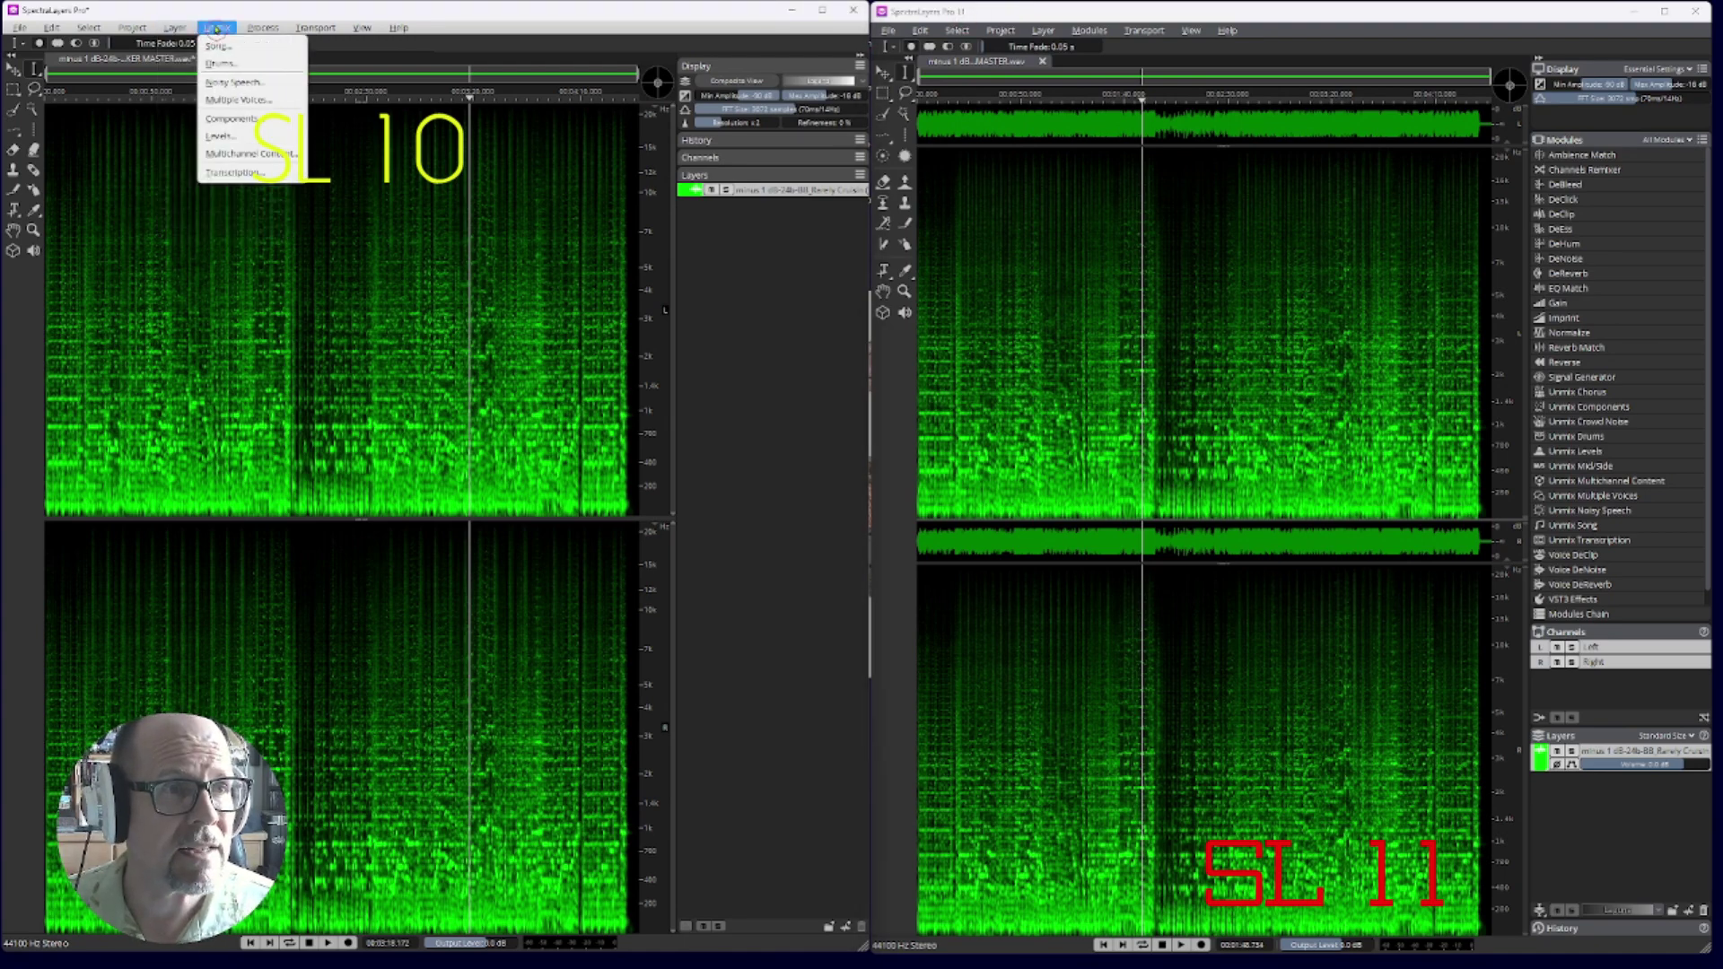
mouse_move(316, 28)
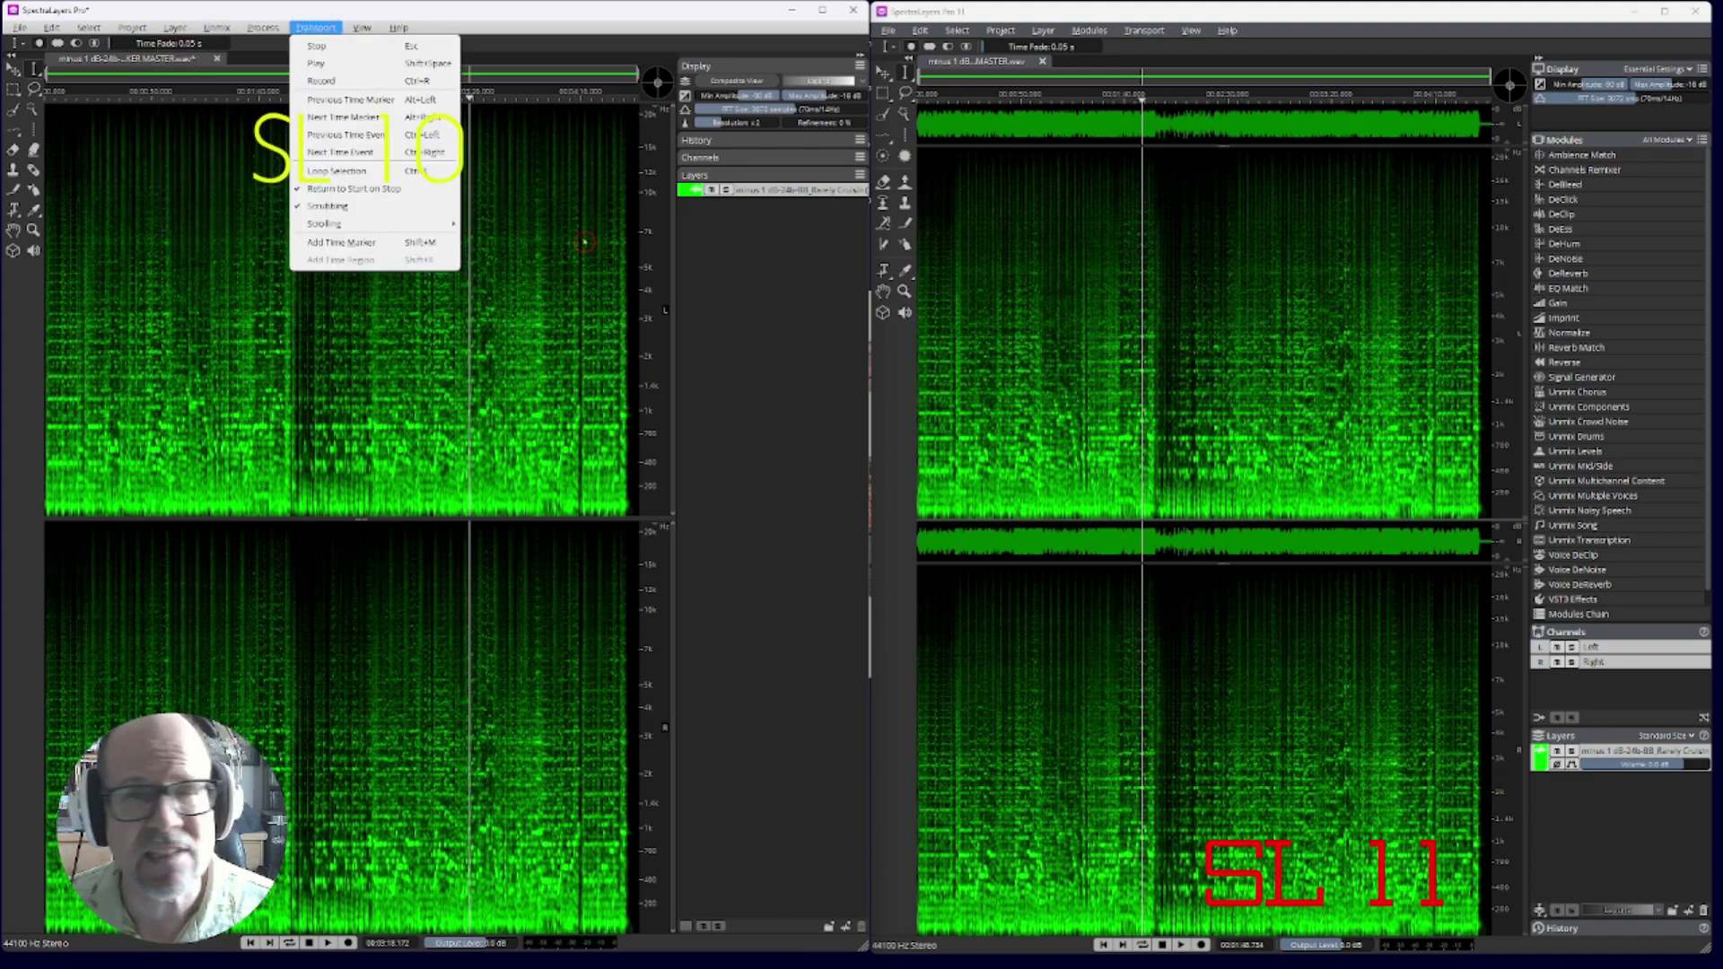
Review SpectraLayers 11's Transport commands and module list, then close the list
left_click(1043, 31)
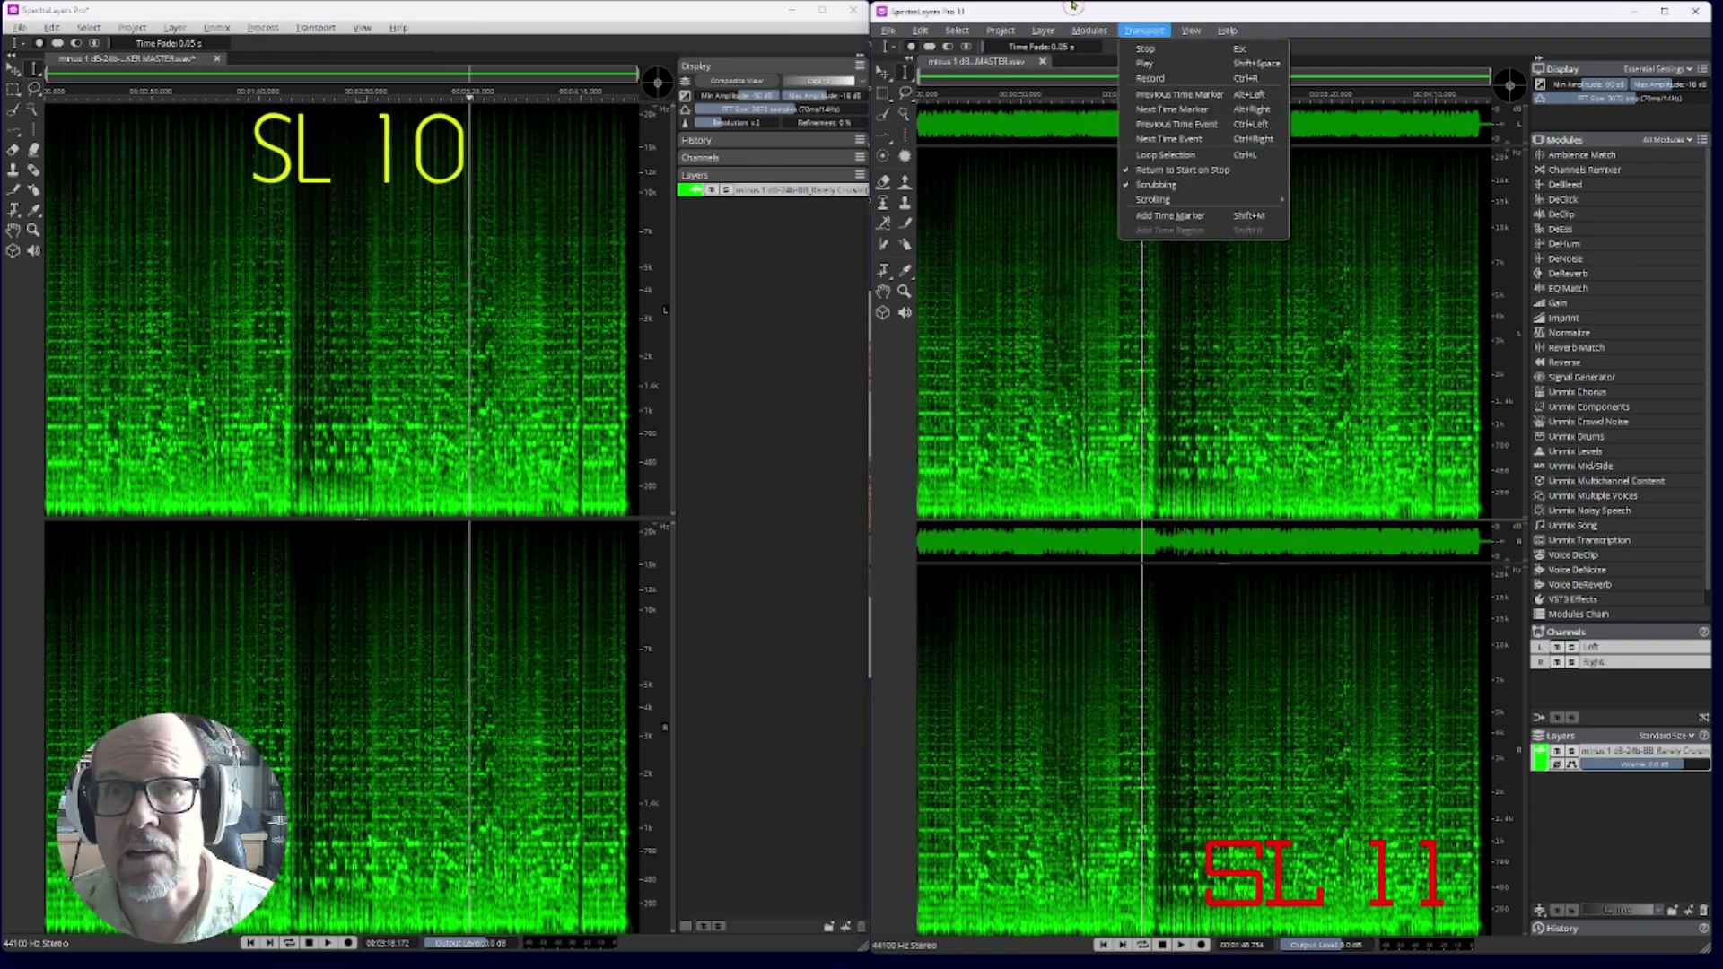
left_click(1221, 44)
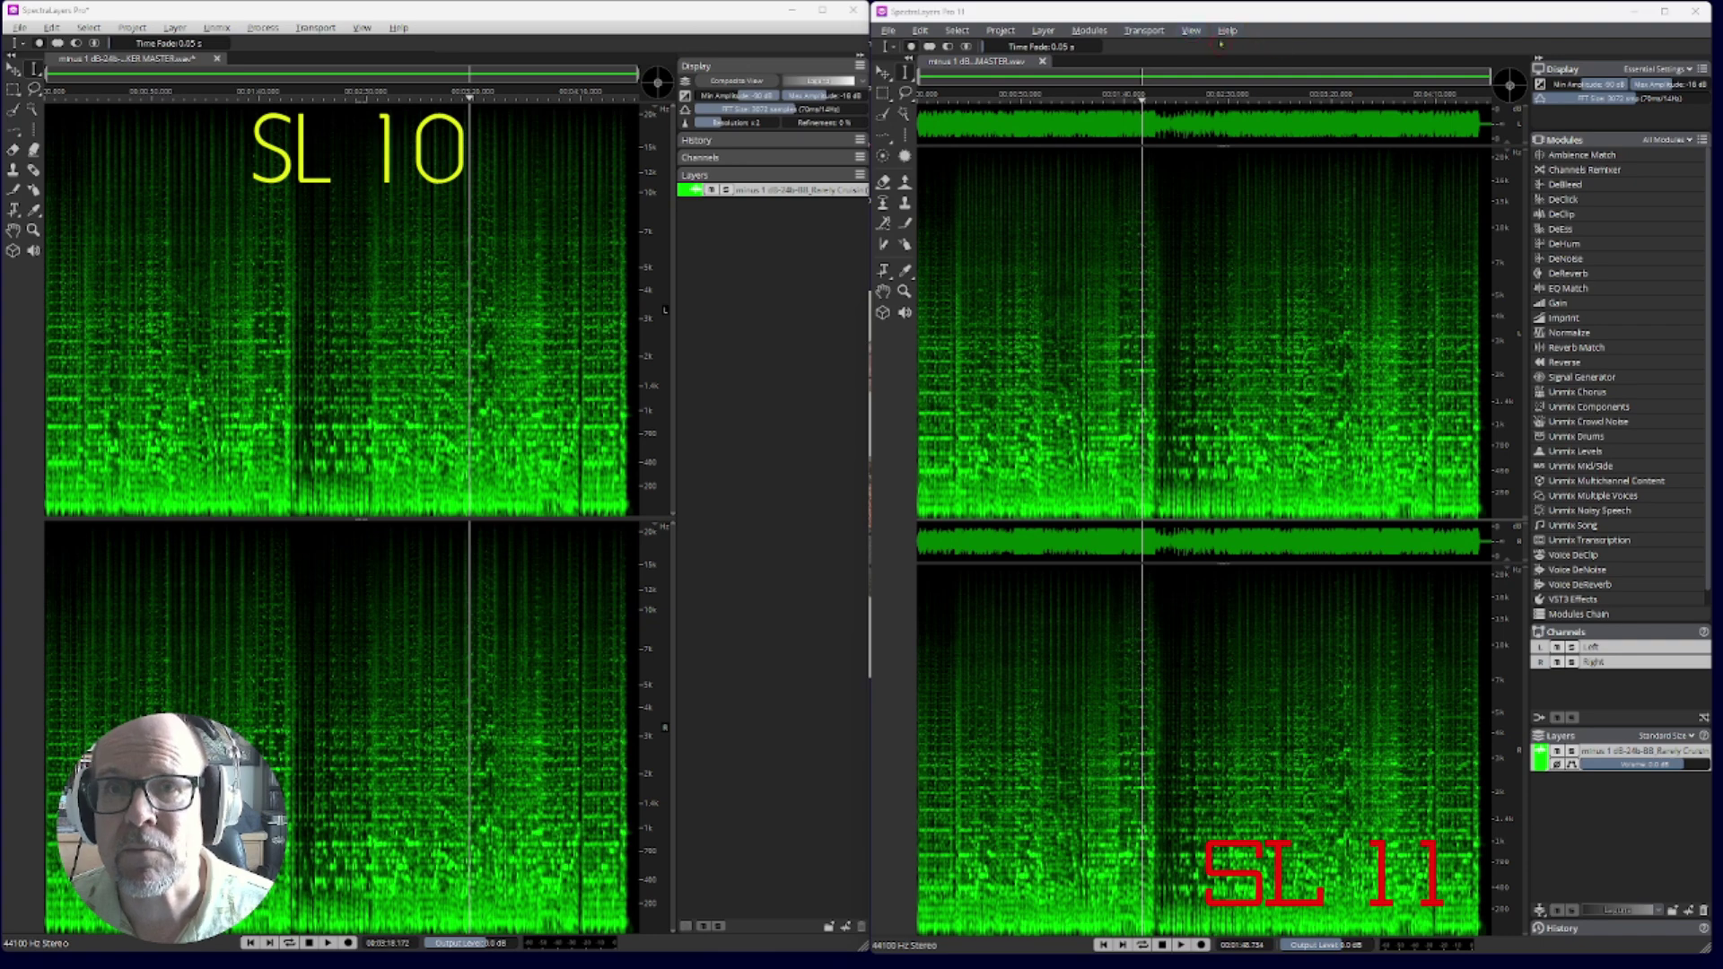
left_click(1102, 32)
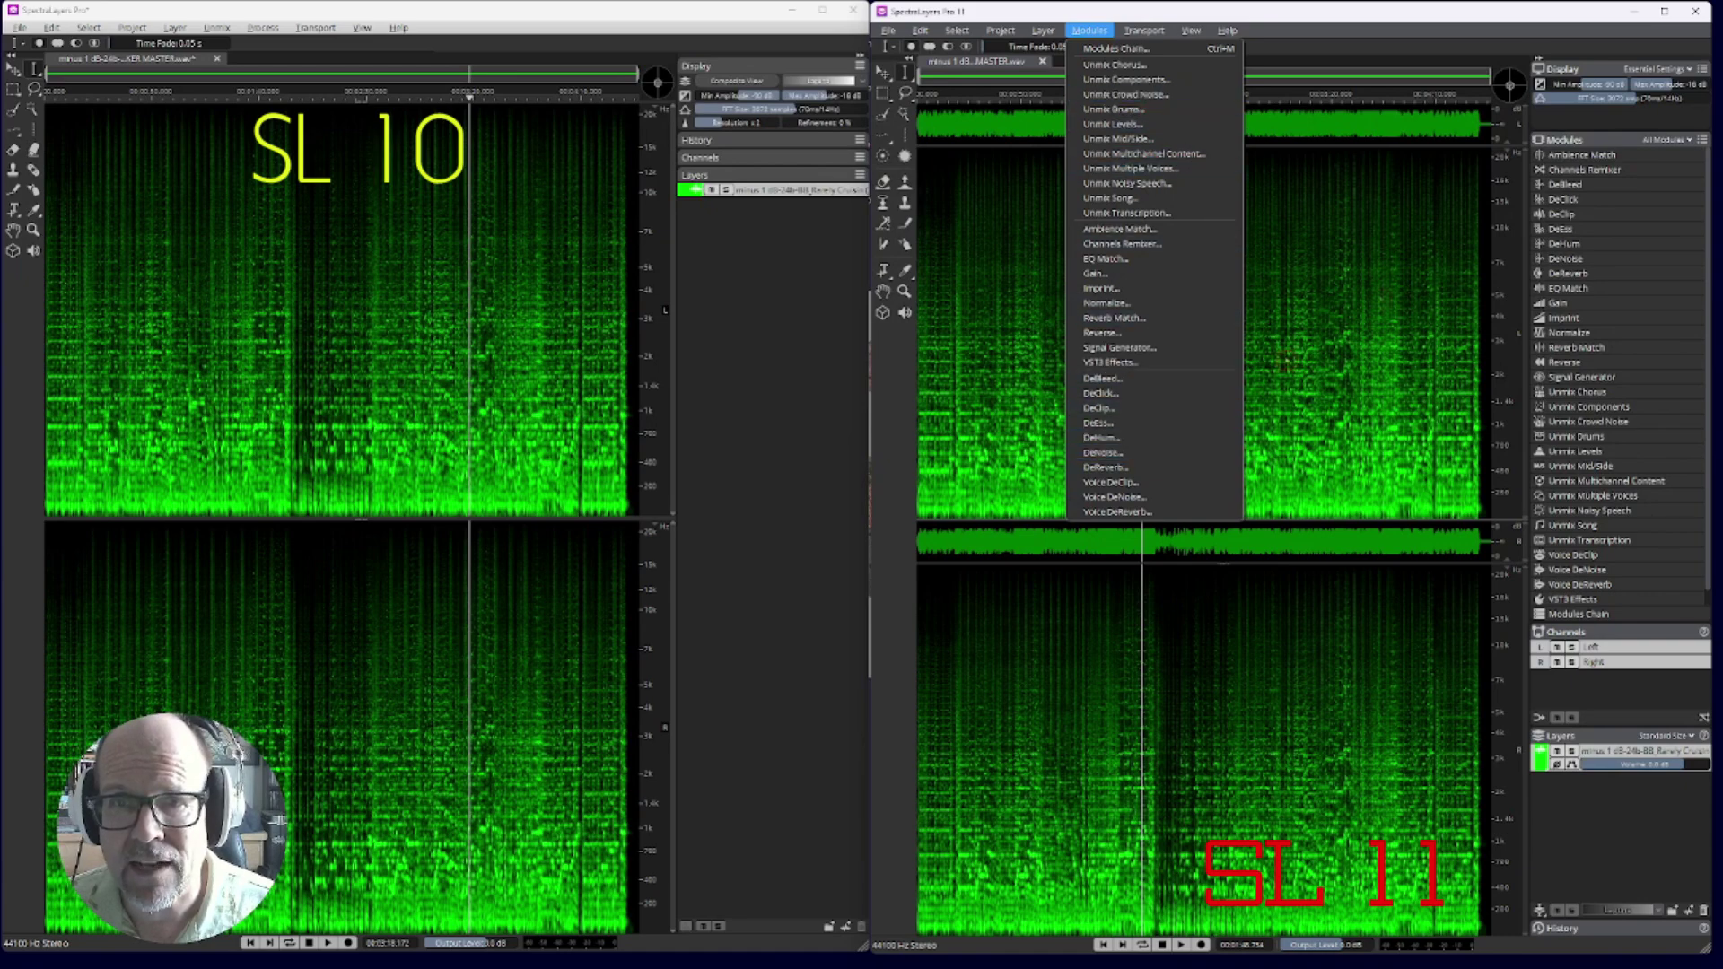
left_click(1377, 11)
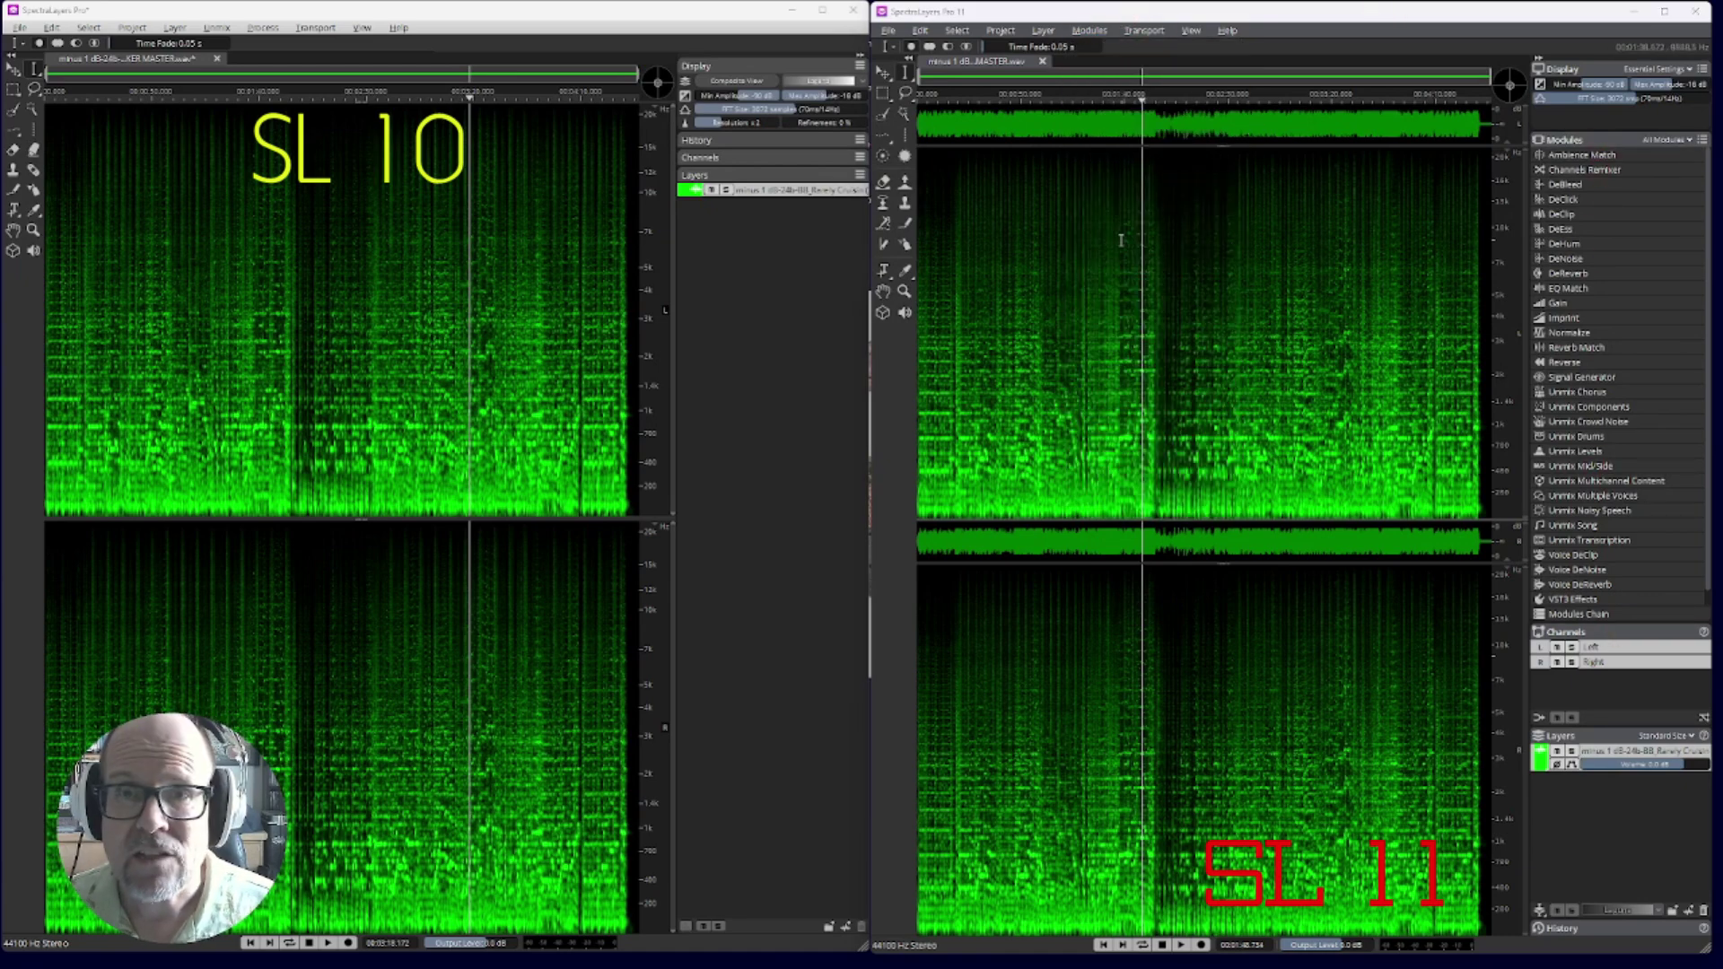
Select a short range in SL11 and try DeHum, EQ Match and Signal Generator
left_click_drag(1077, 112, 1152, 112)
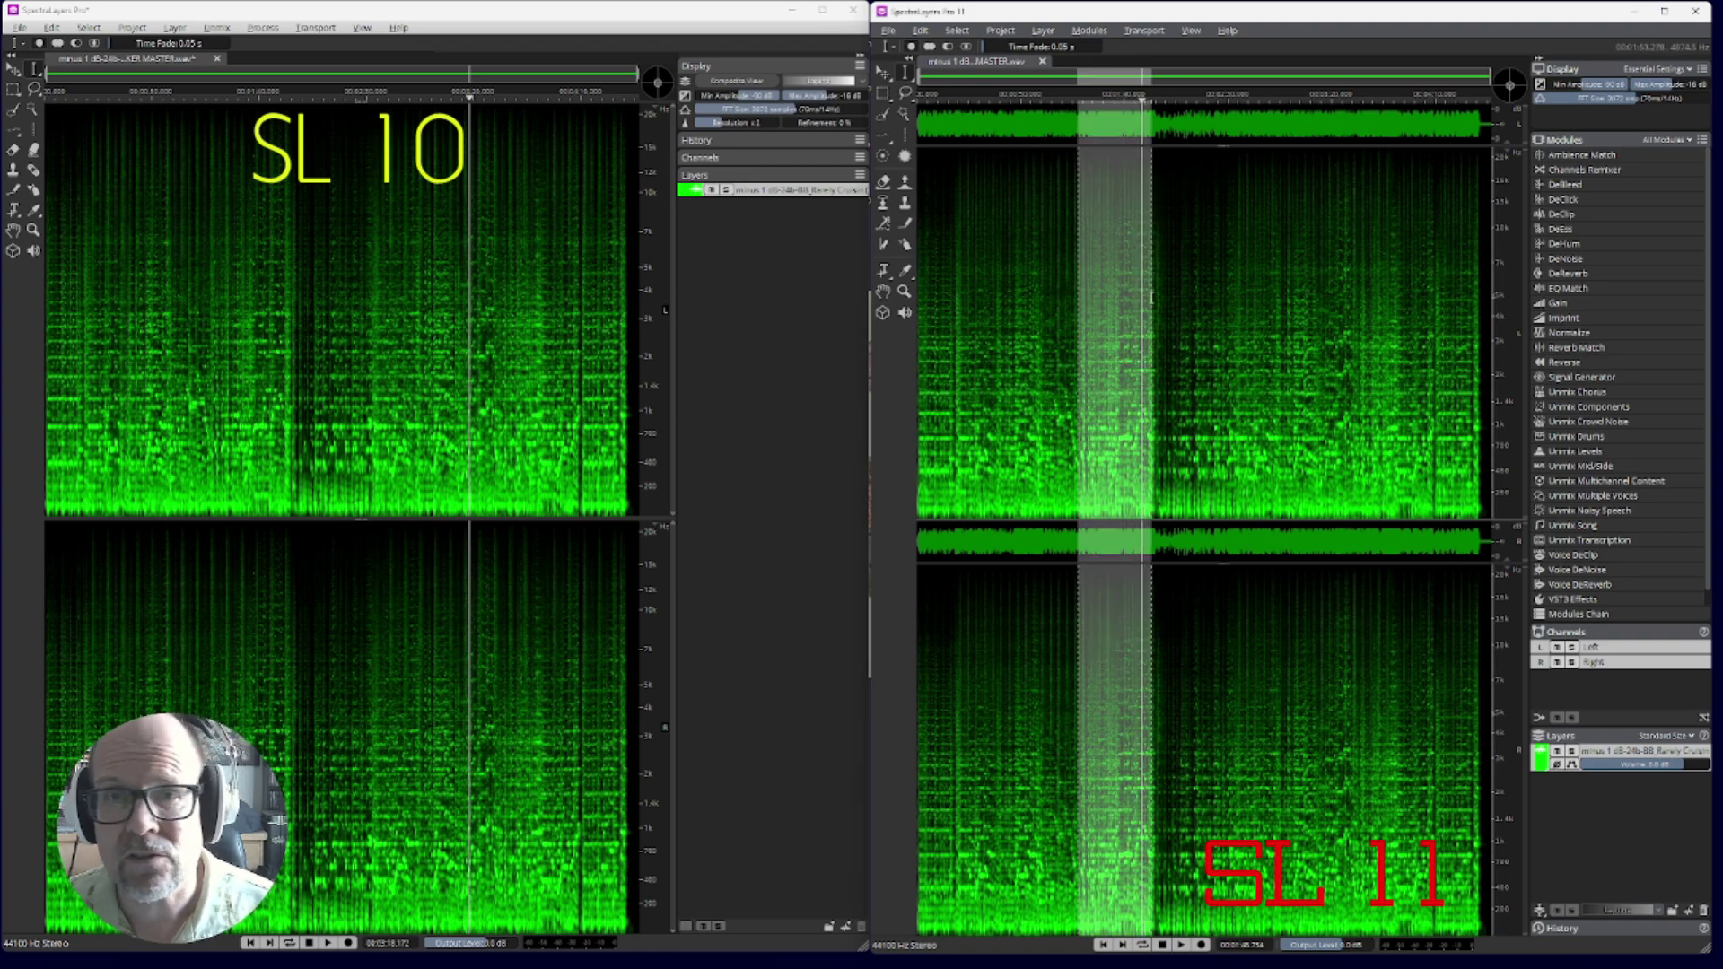
left_click(1566, 243)
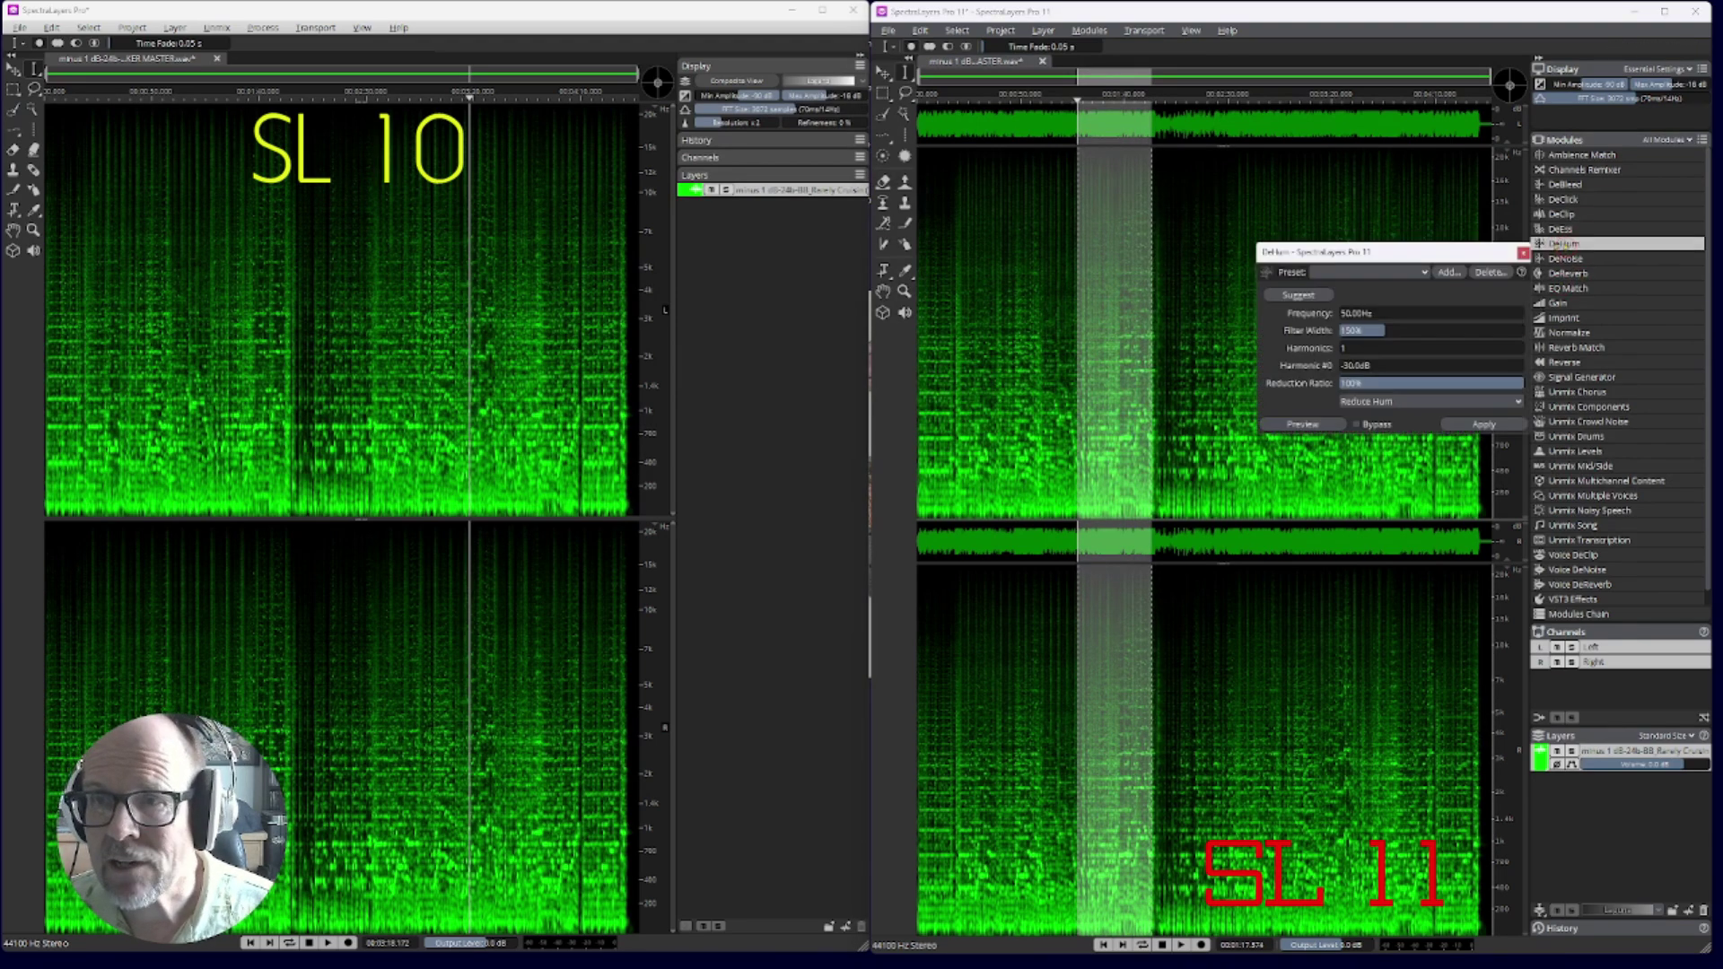
left_click(1567, 288)
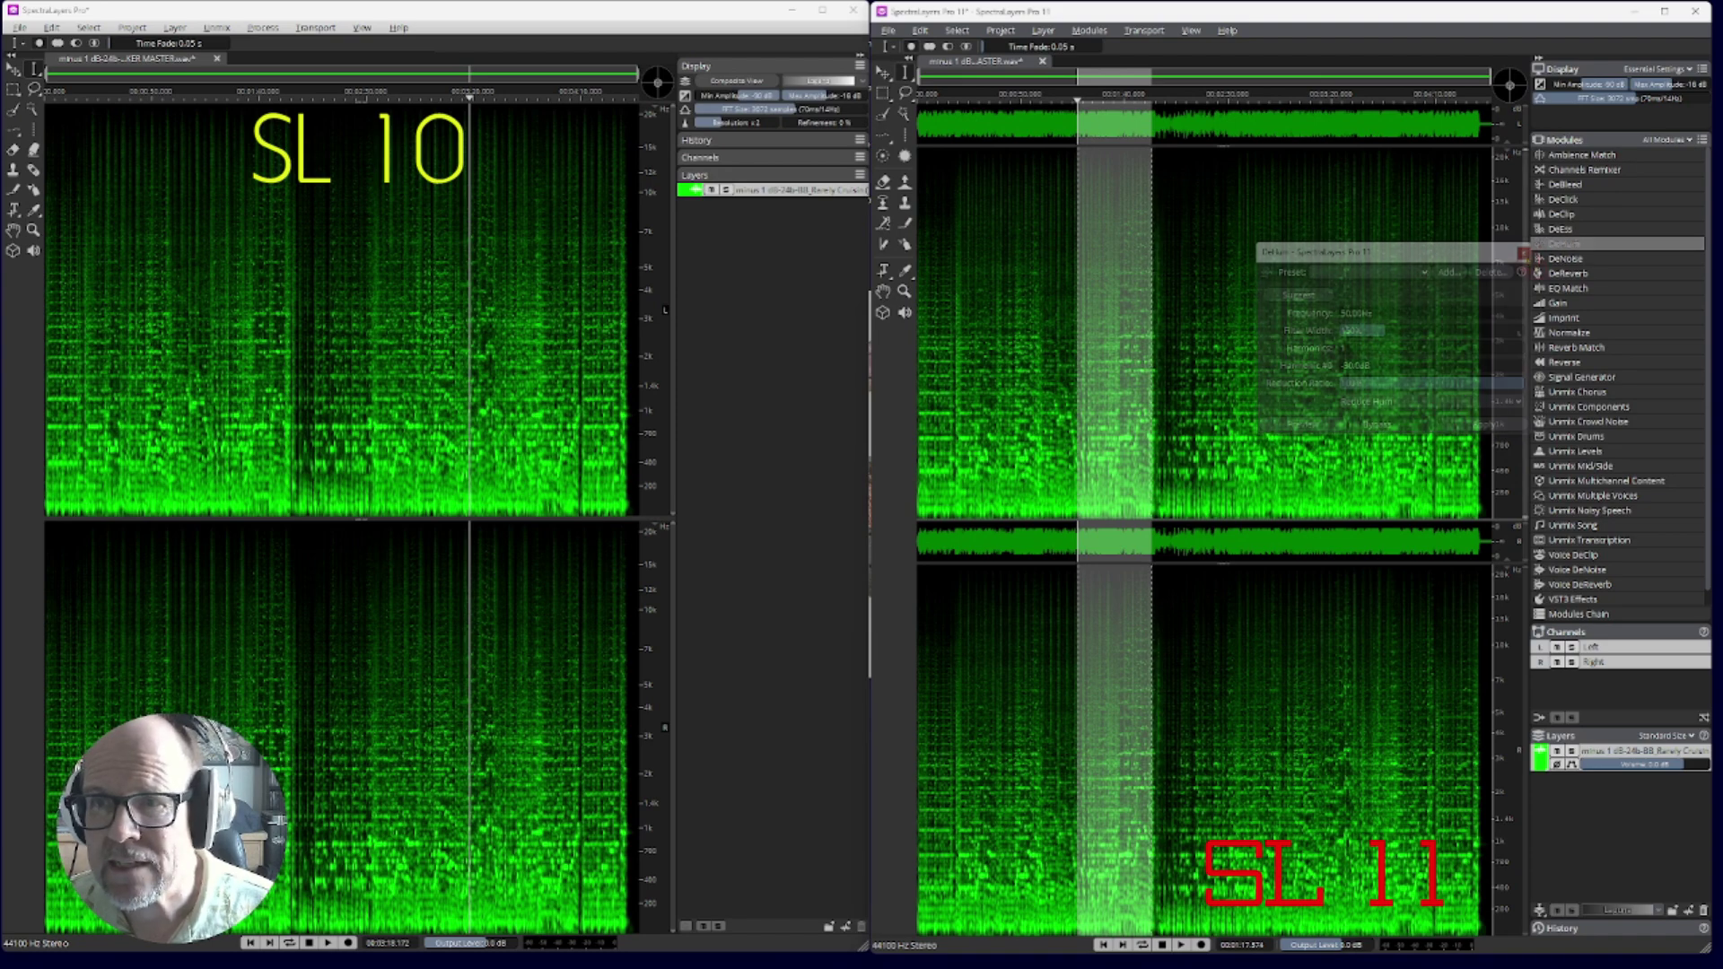
left_click(1581, 377)
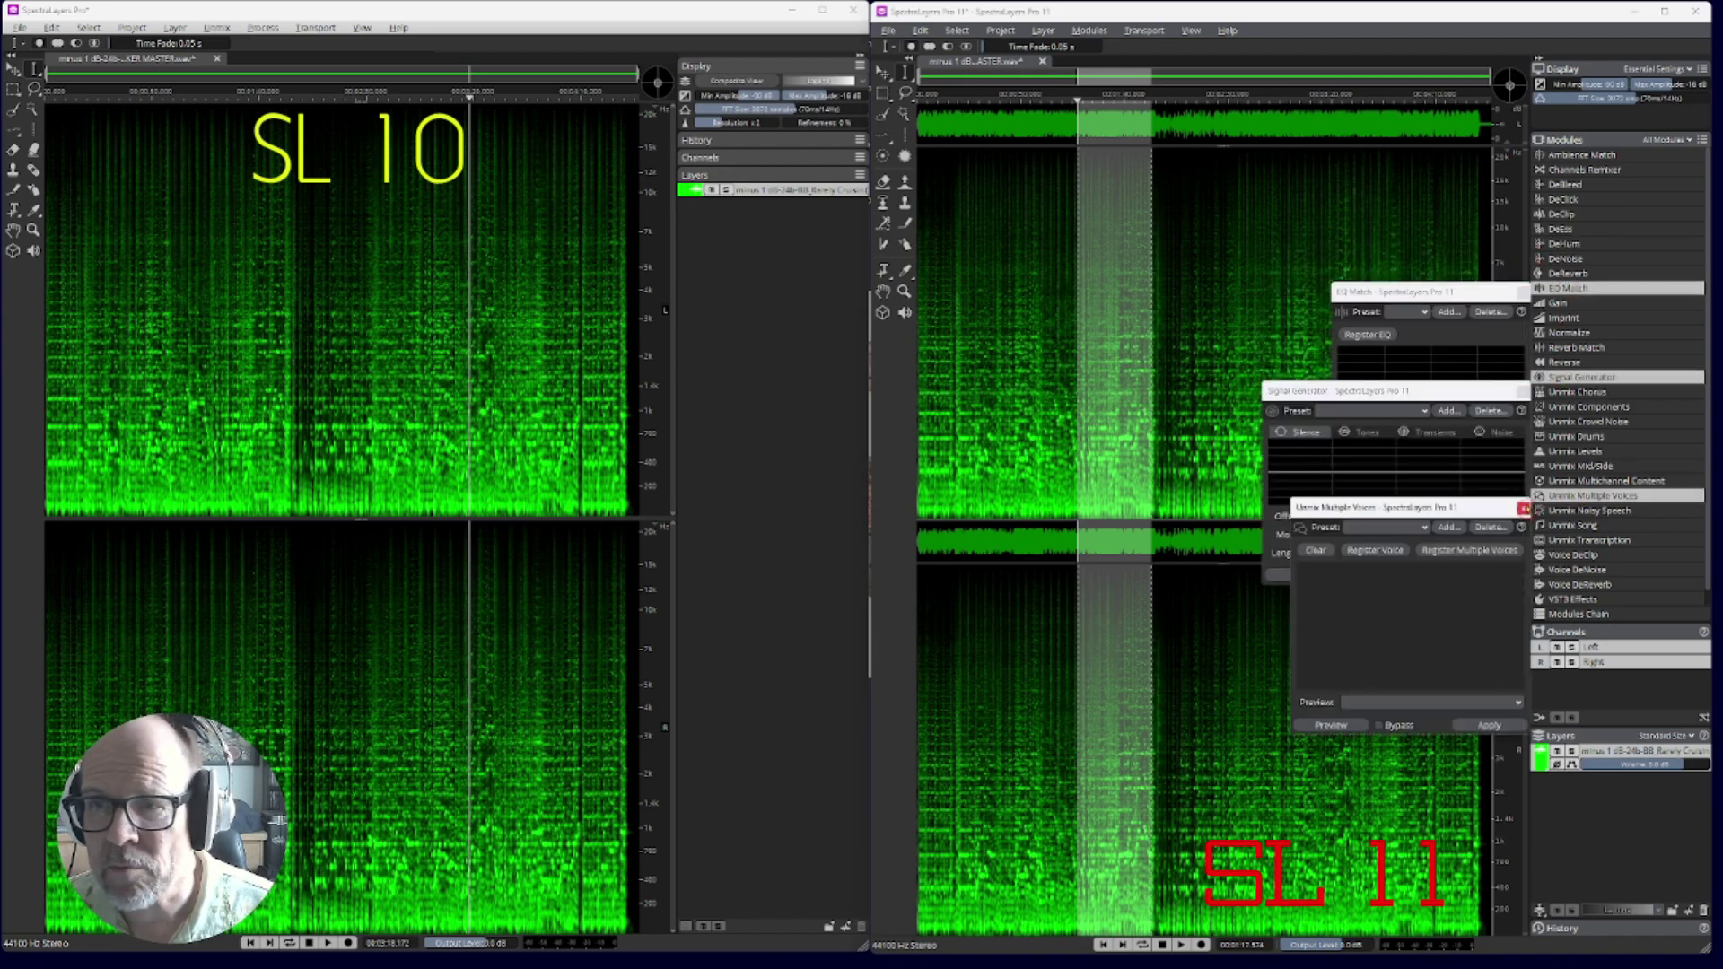
left_click(1523, 392)
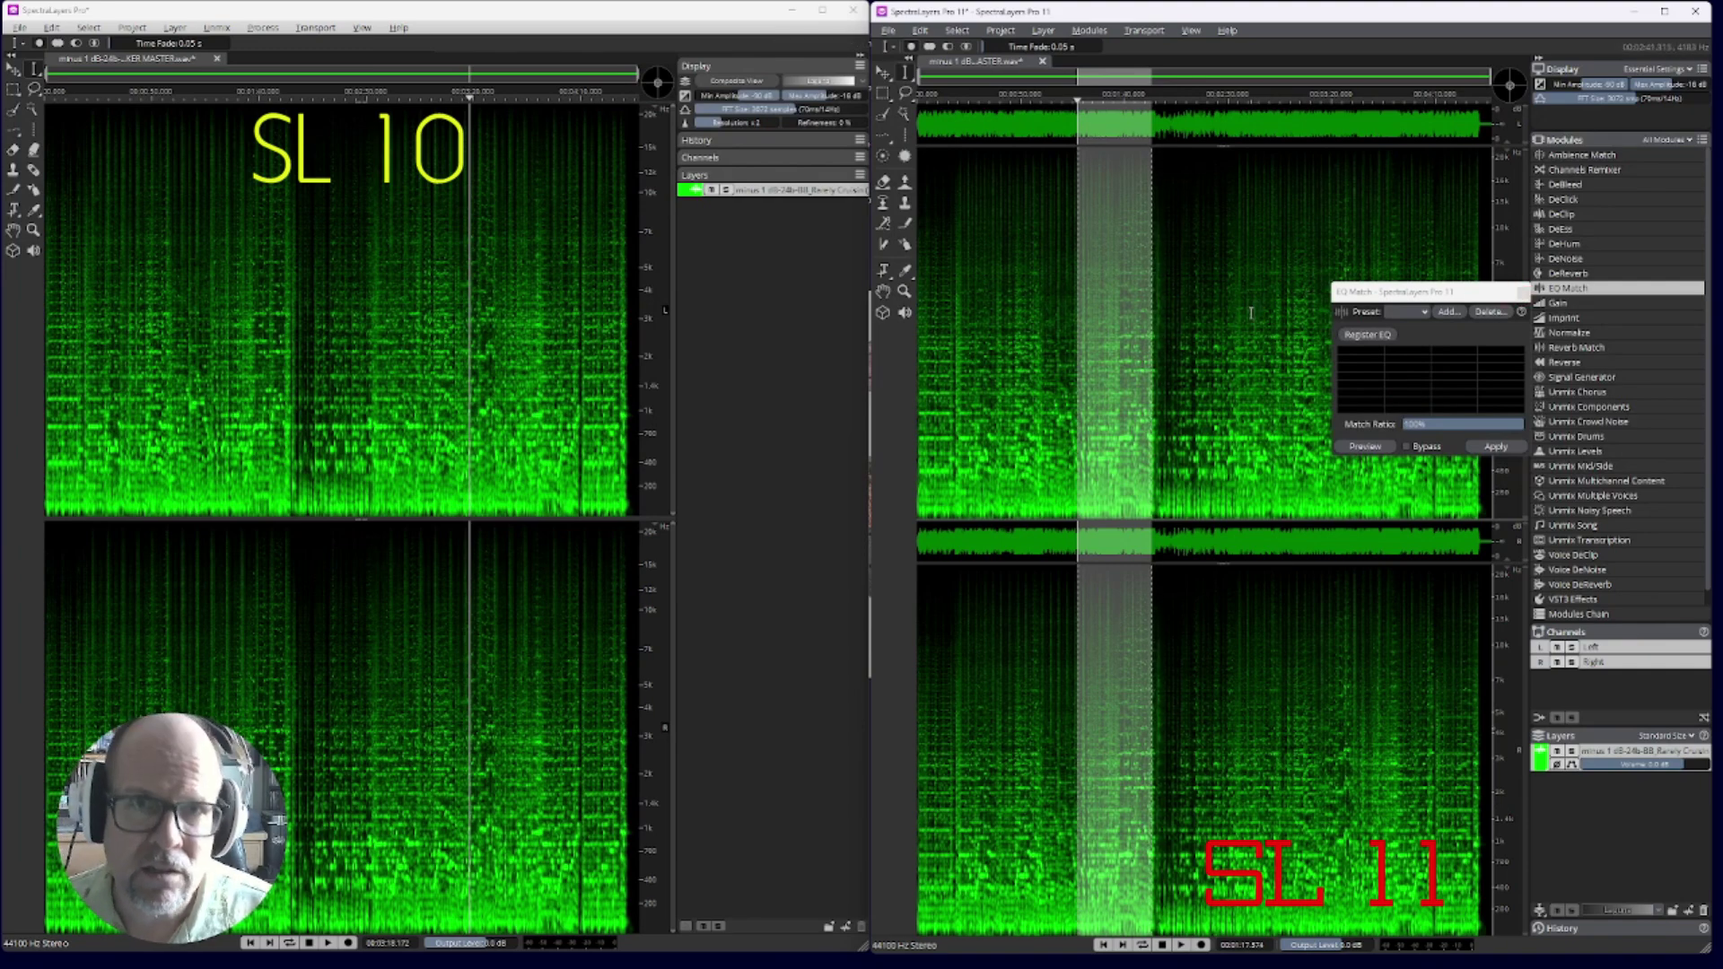
Move playback later, close EQ Match, and try the DeNoise module
left_click(1199, 226)
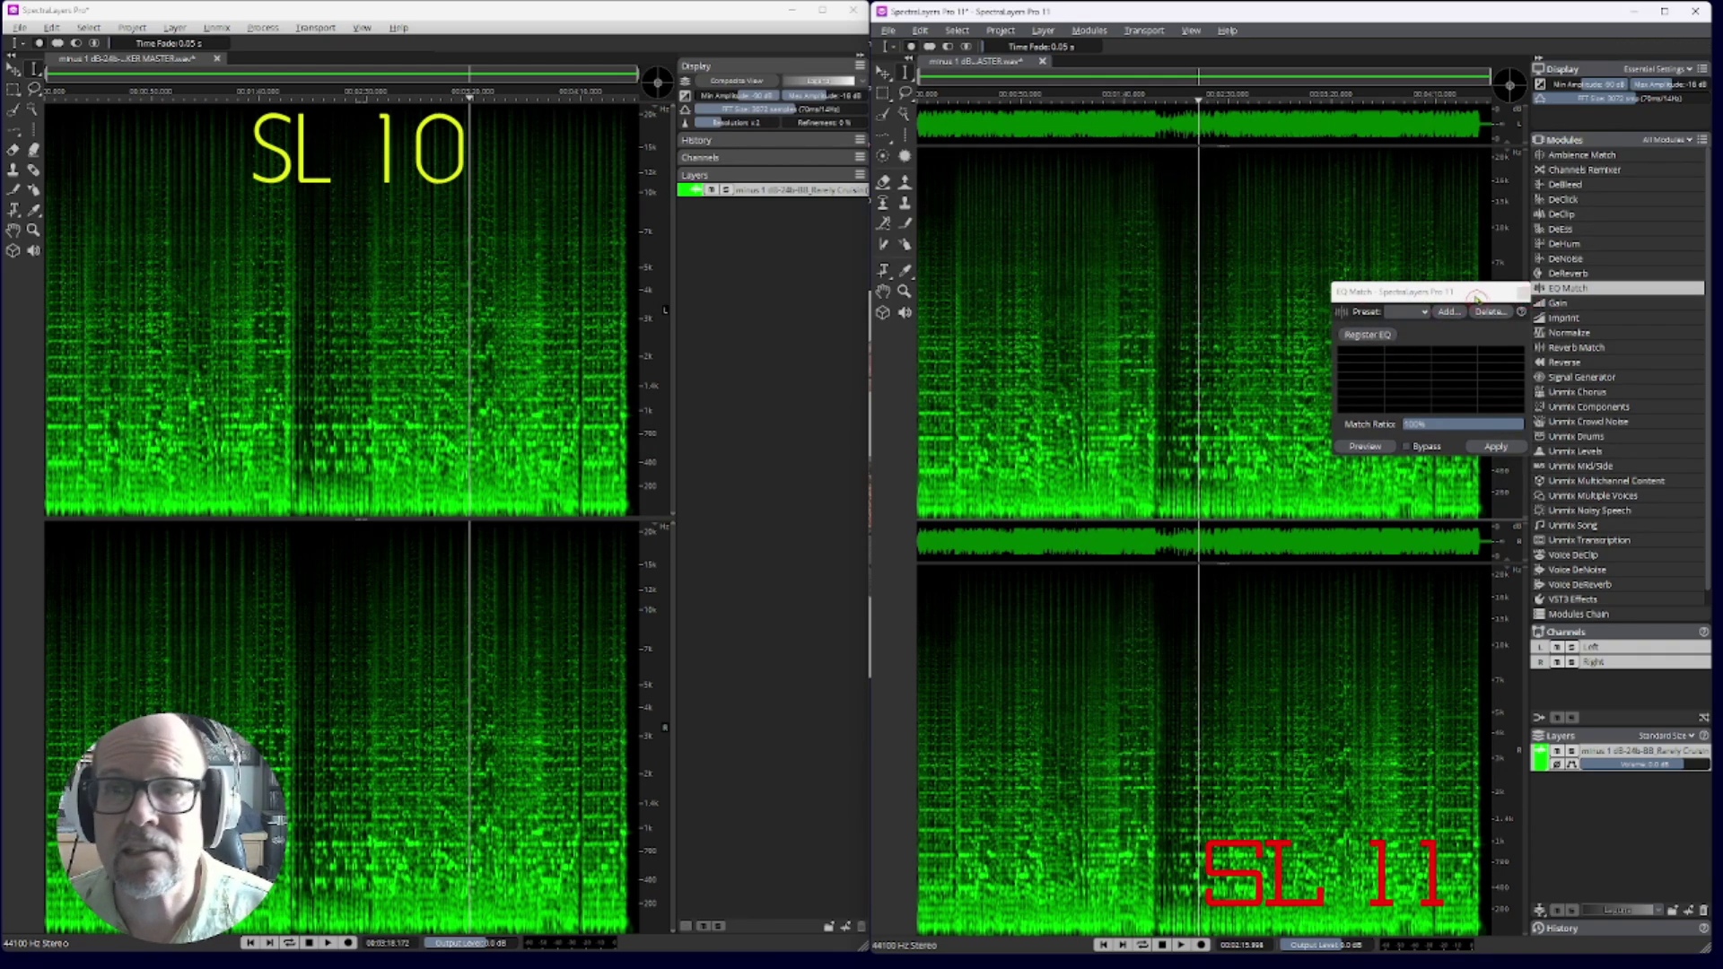
left_click(1523, 293)
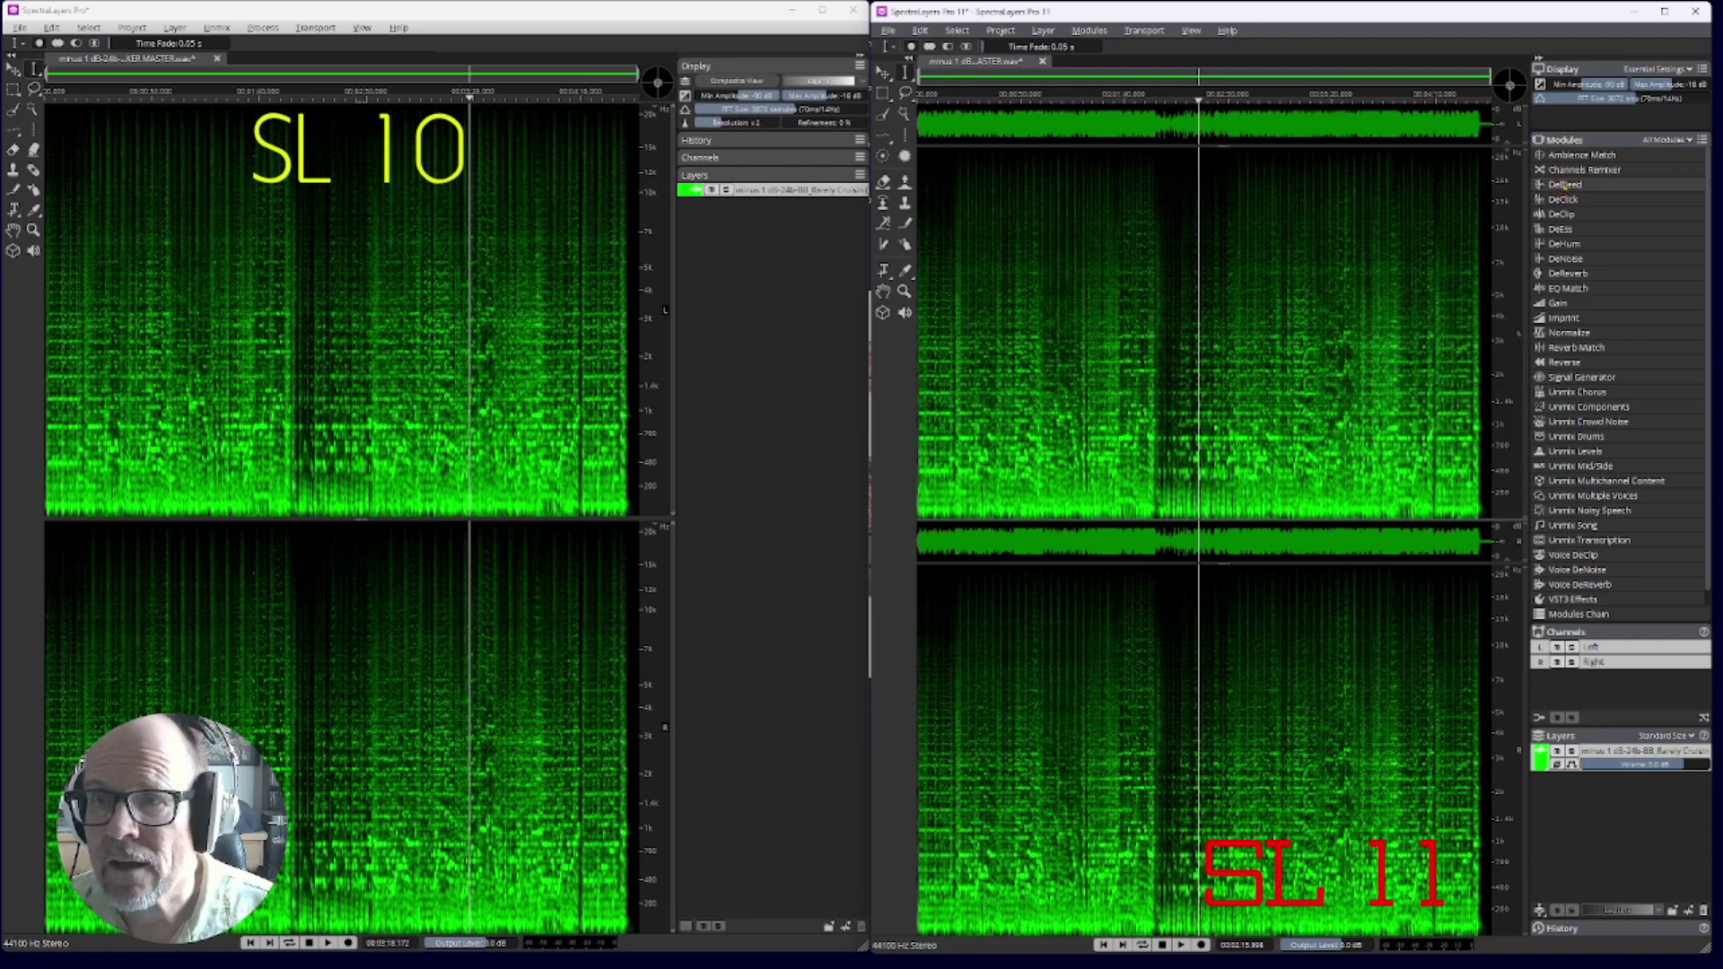
left_click(1566, 259)
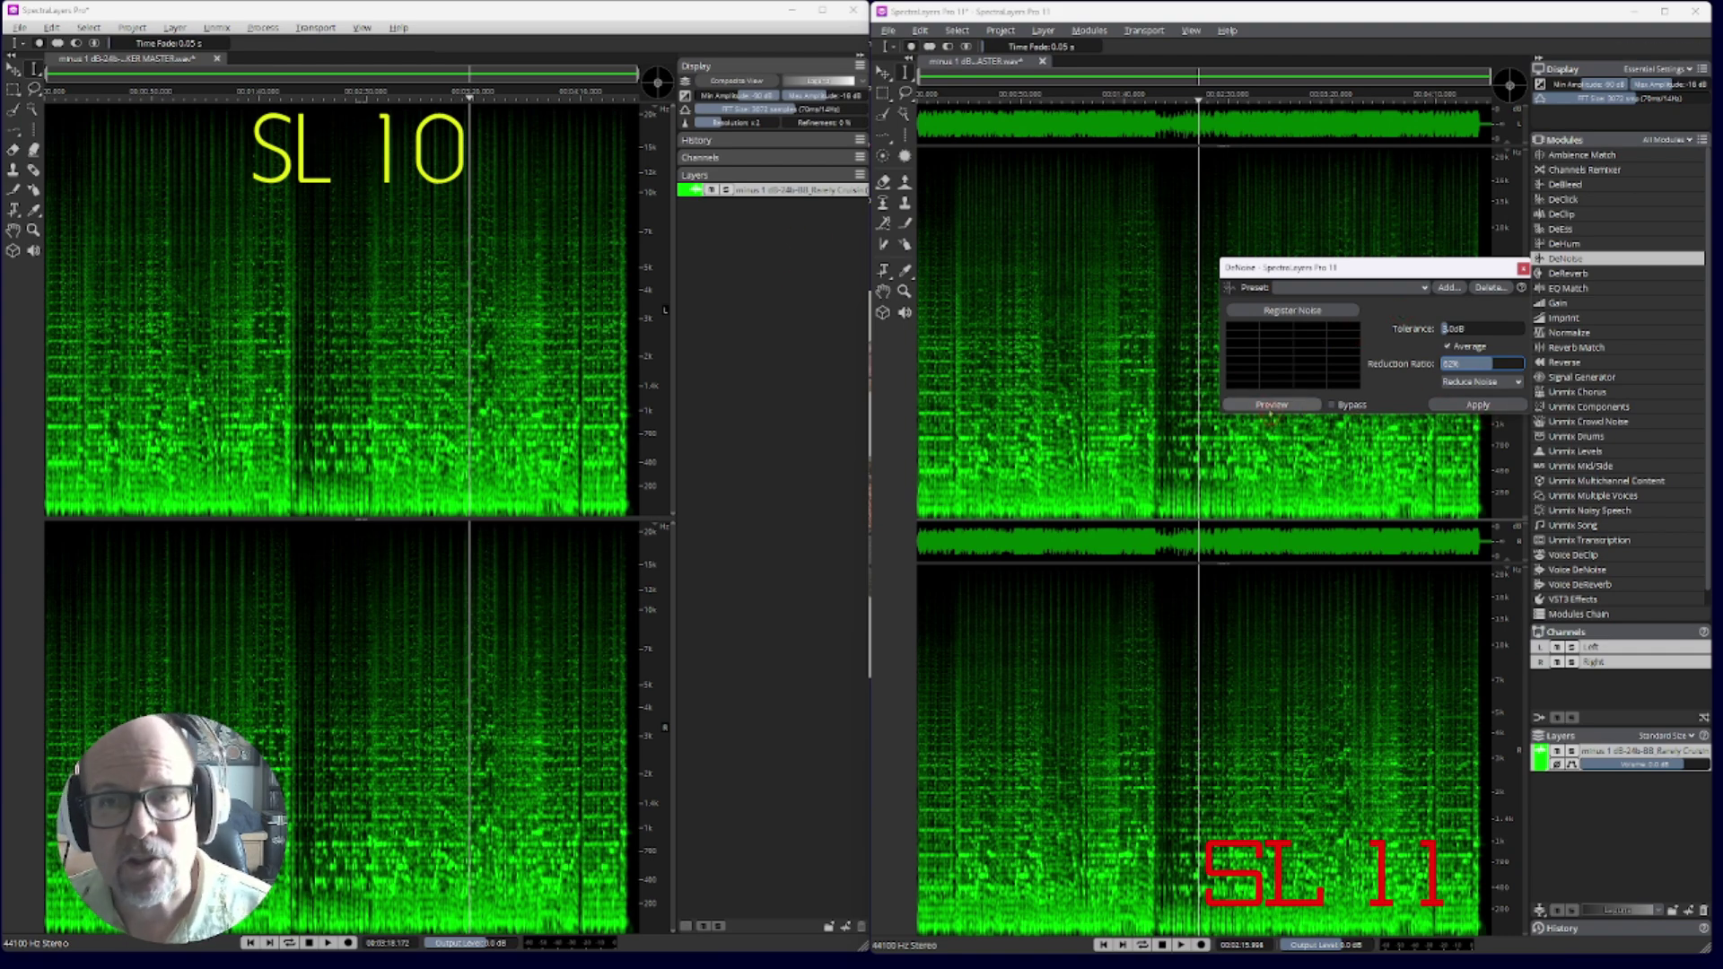
left_click(1523, 268)
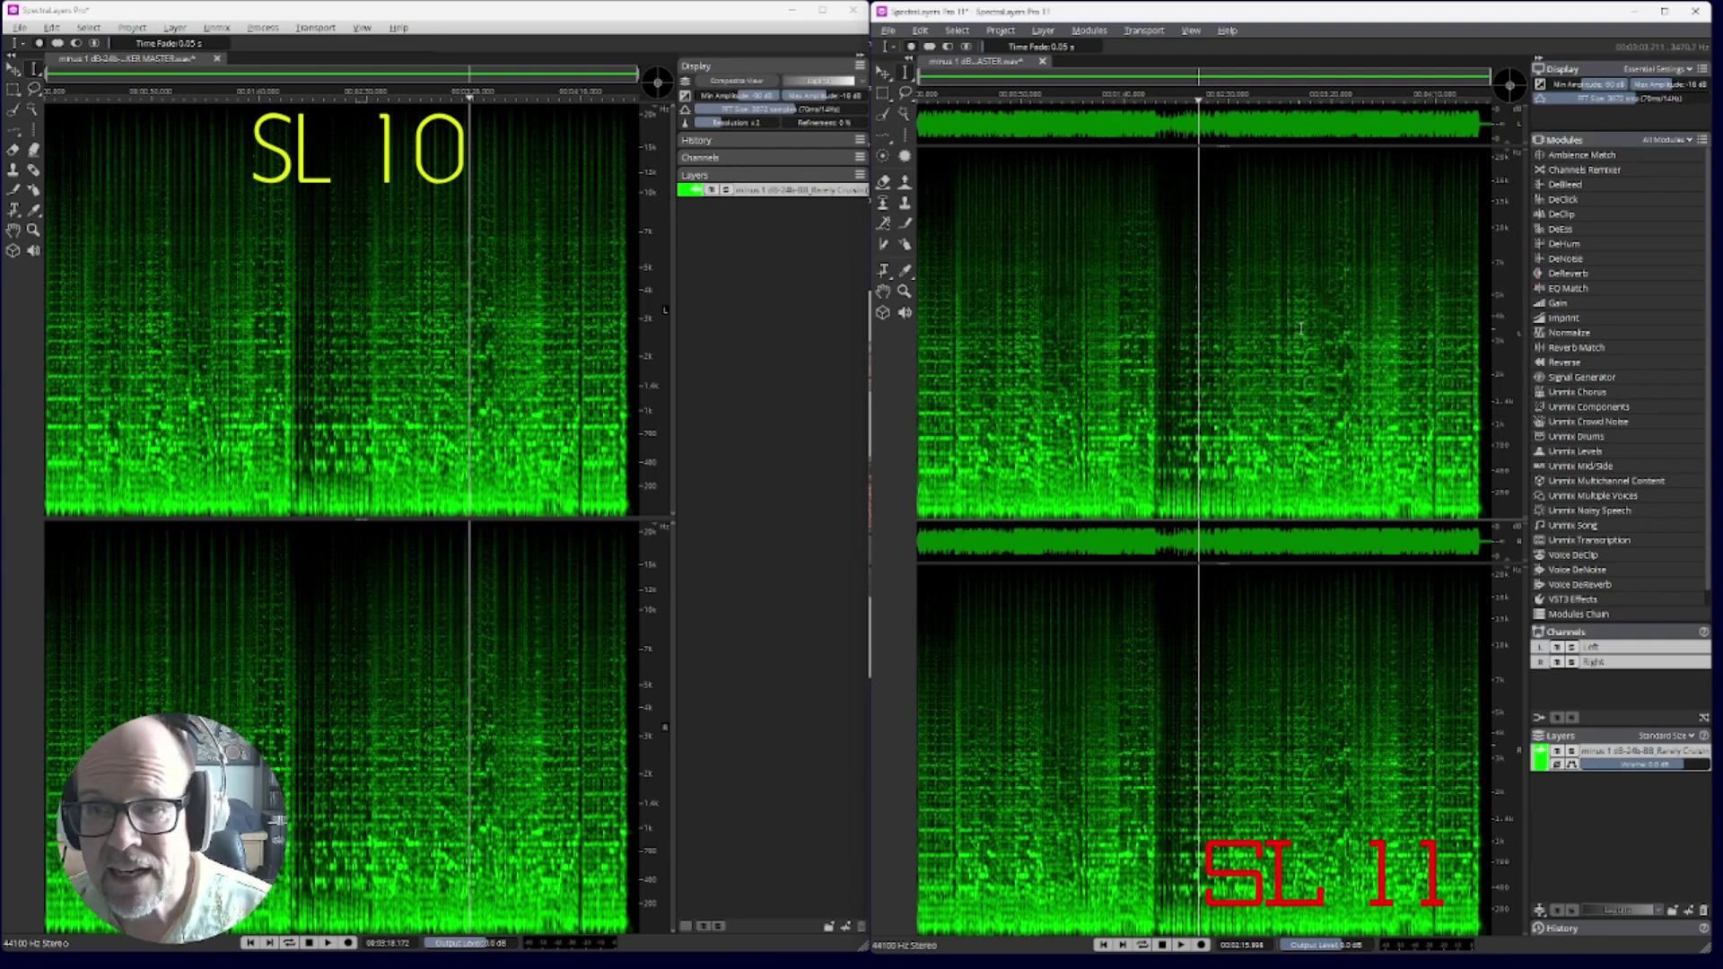
Build a Modules Chain of DeClip, DeEss, DeNoise and DeReverb
left_click(1577, 615)
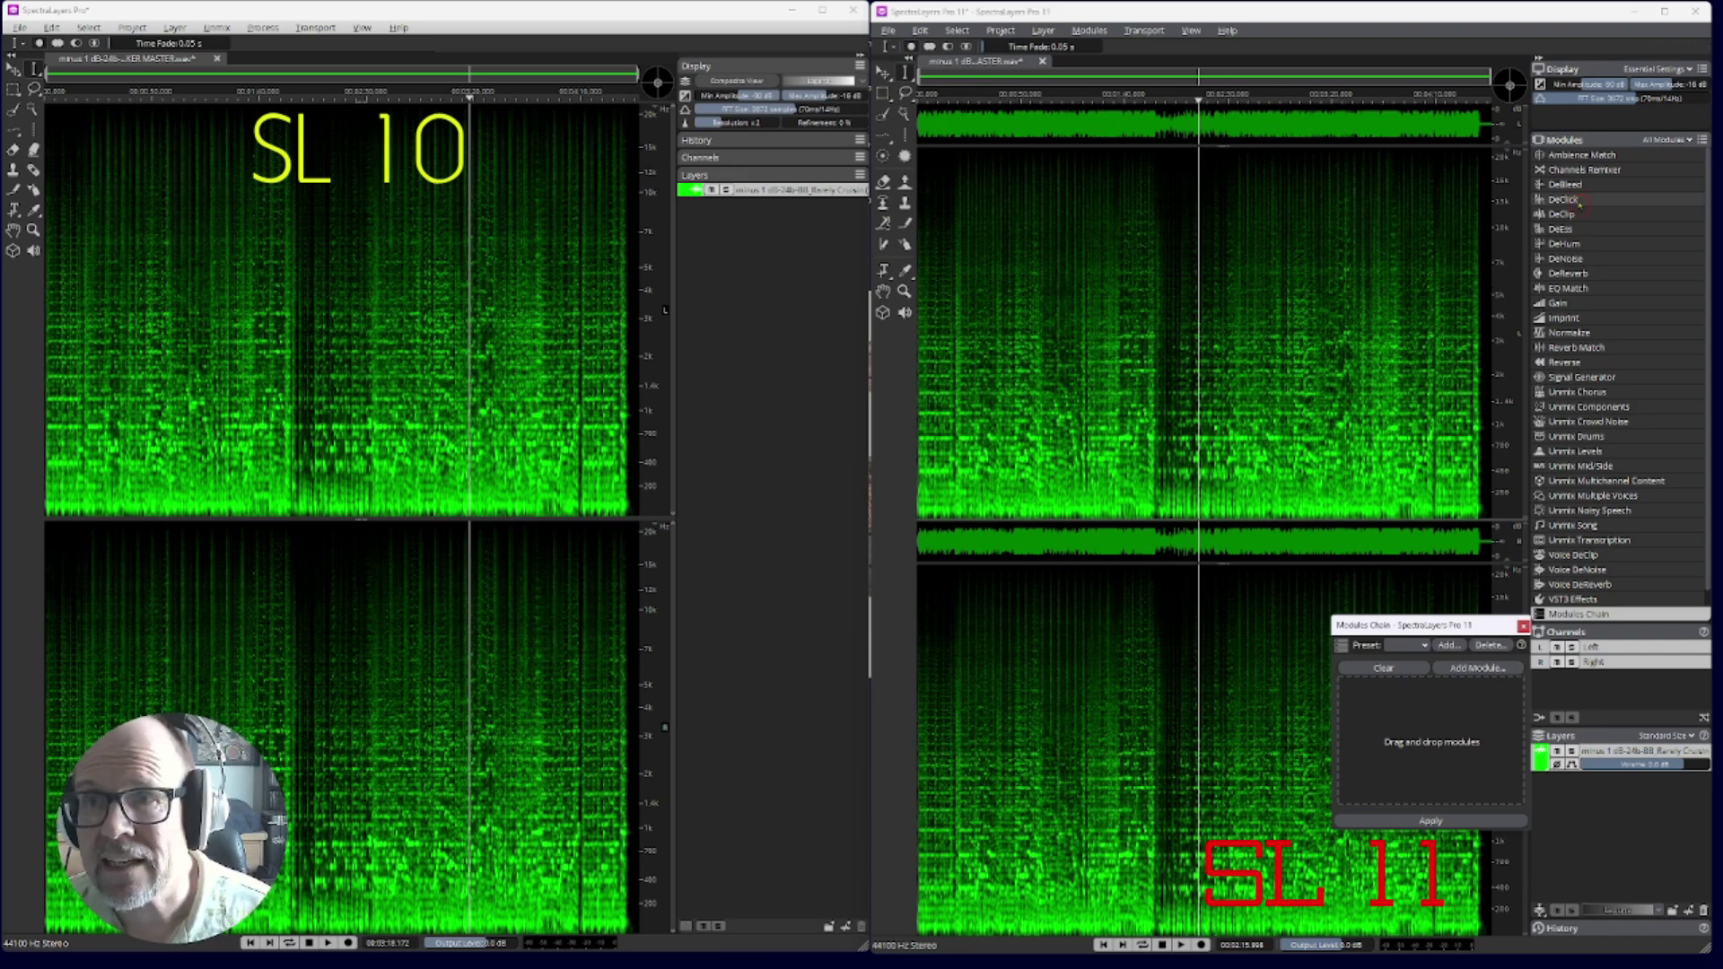
left_click_drag(1581, 216, 1427, 736)
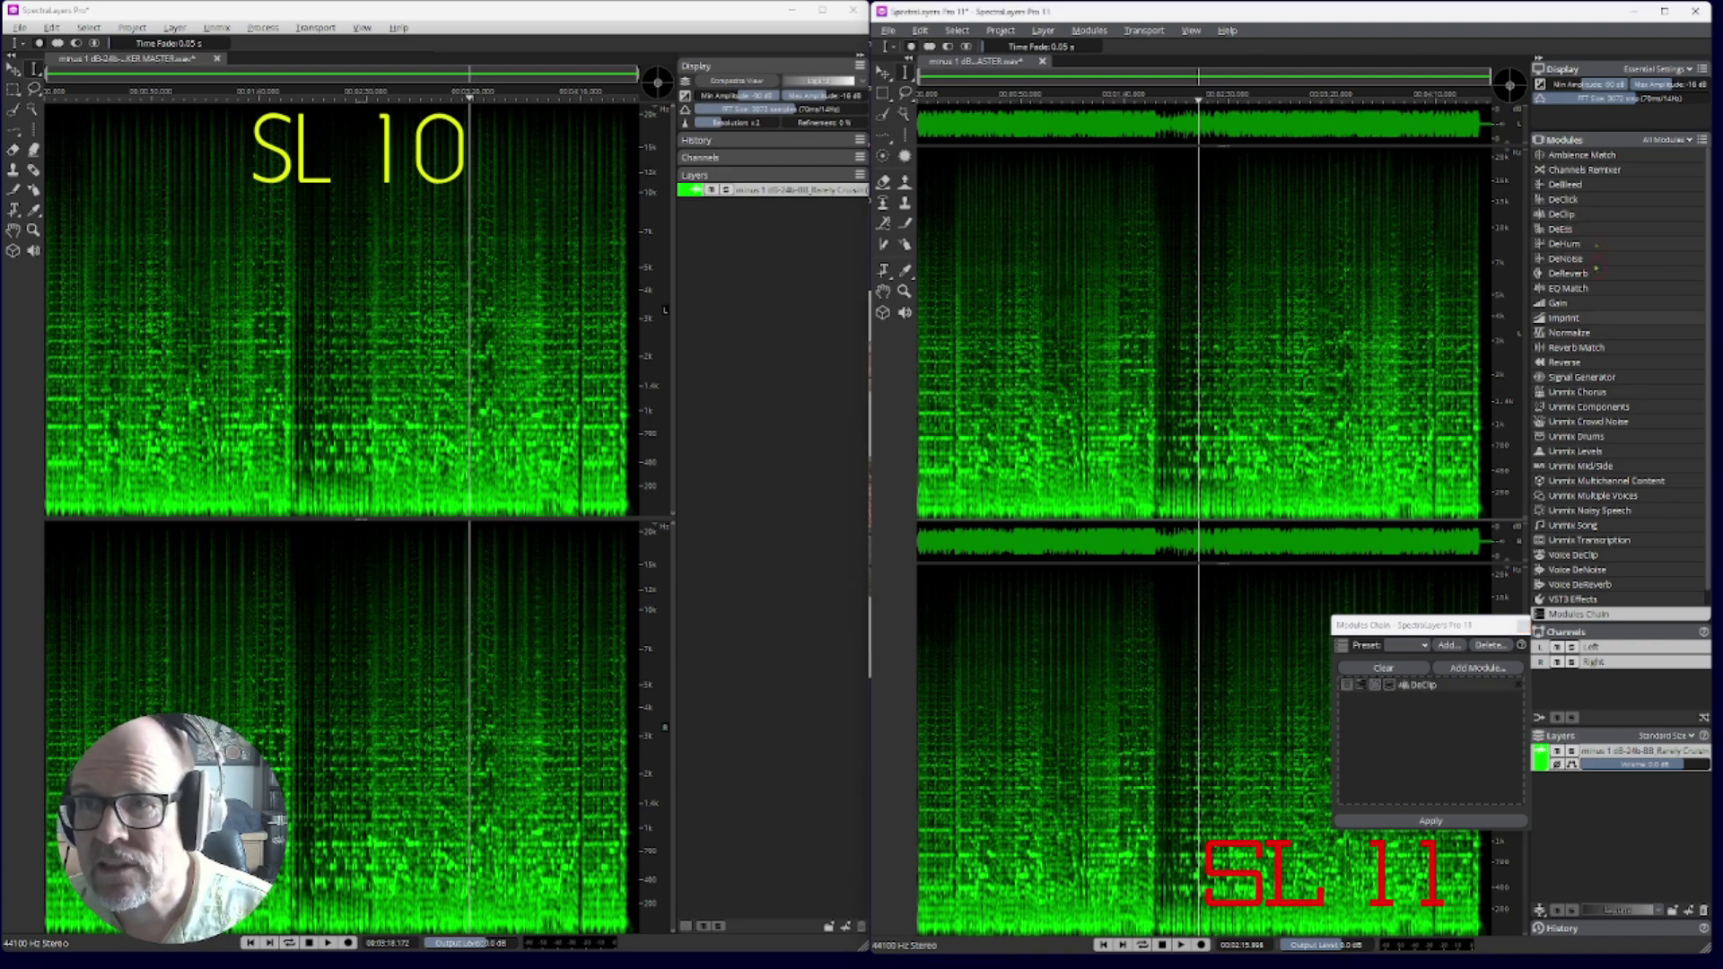
left_click_drag(1563, 230, 1436, 754)
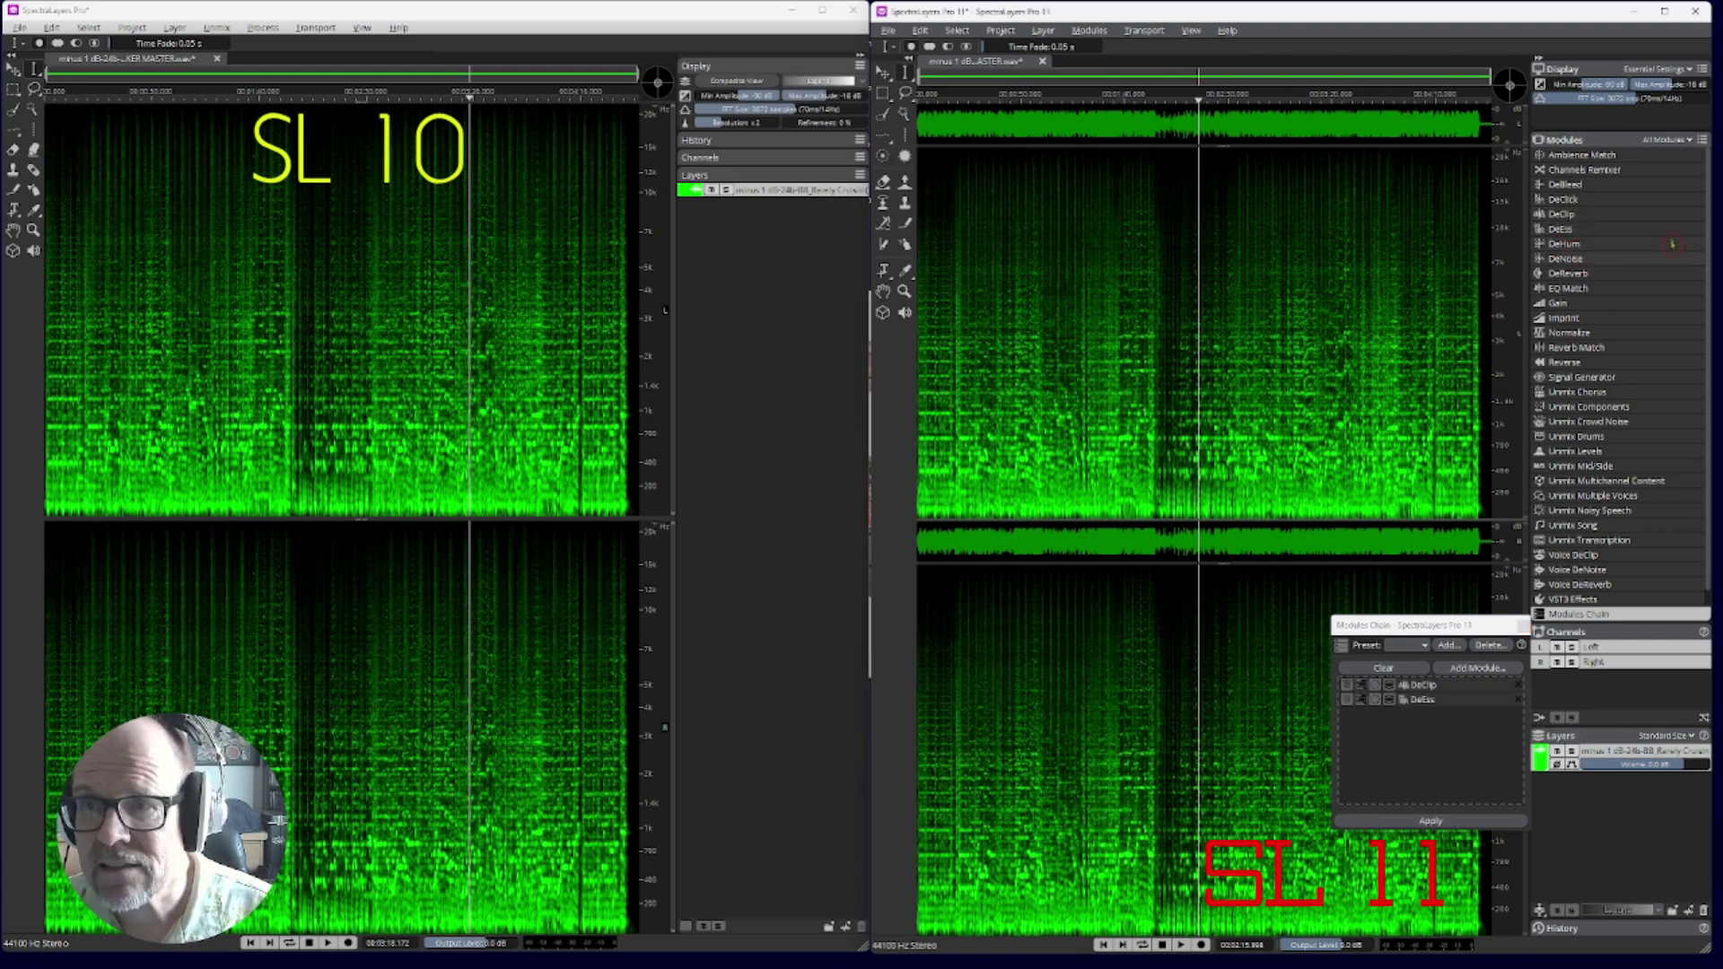
left_click_drag(1565, 259, 1430, 763)
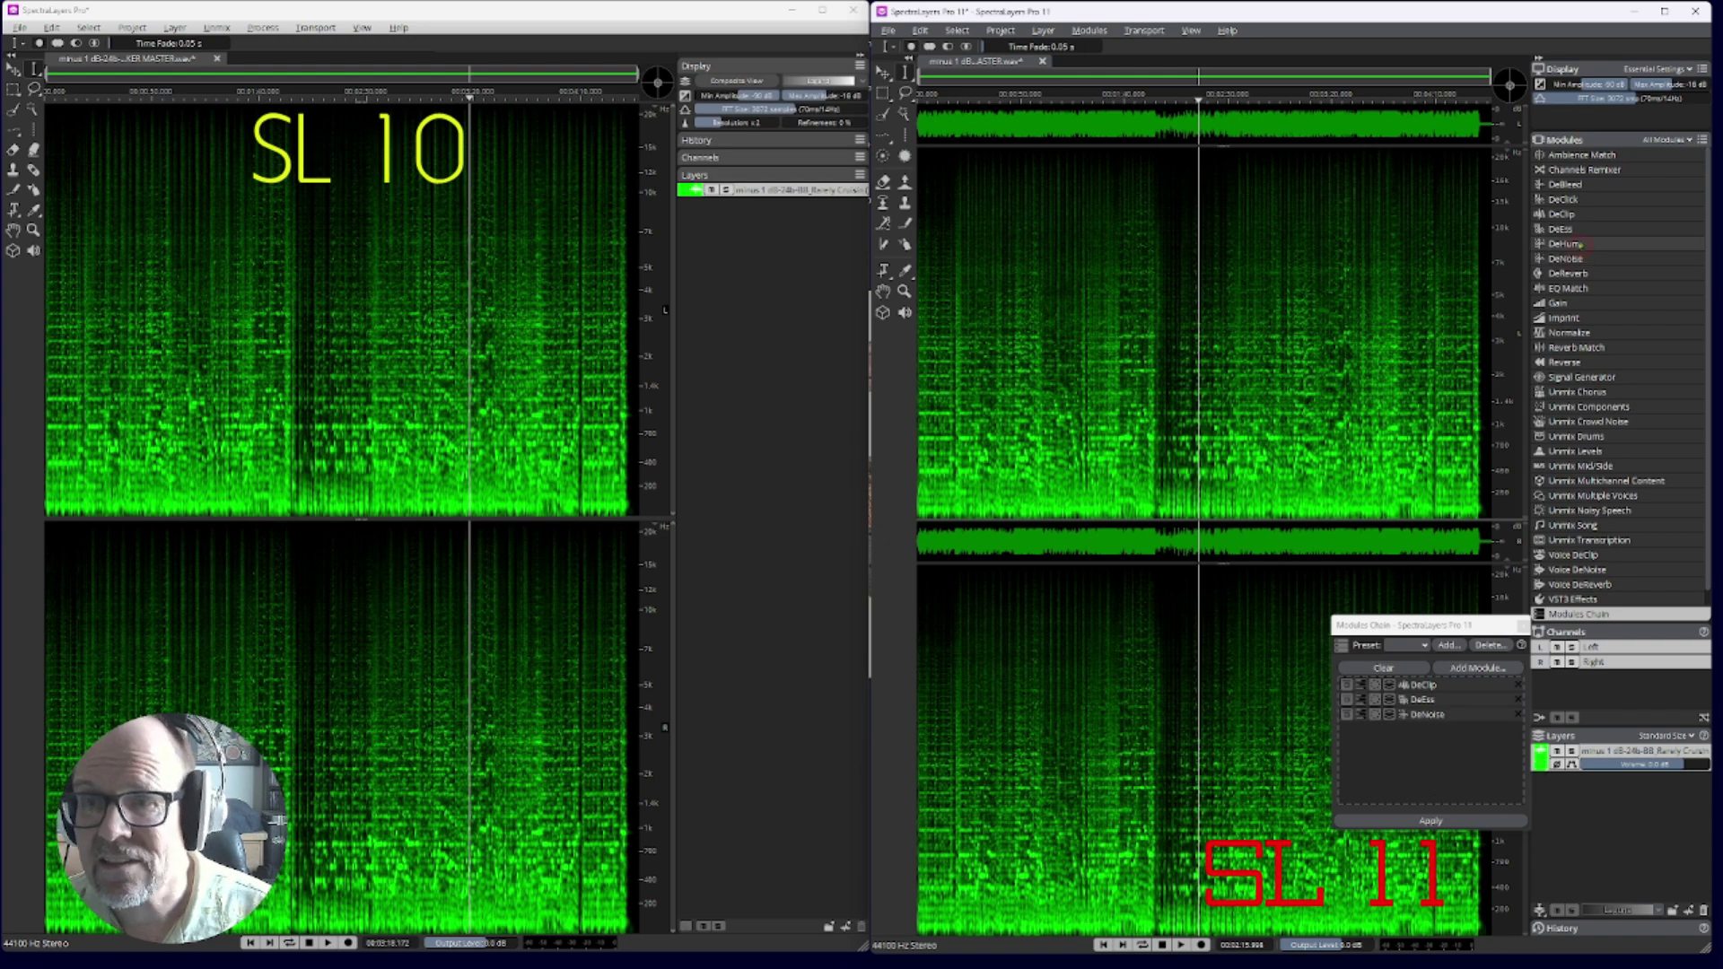
left_click_drag(1569, 275, 1418, 717)
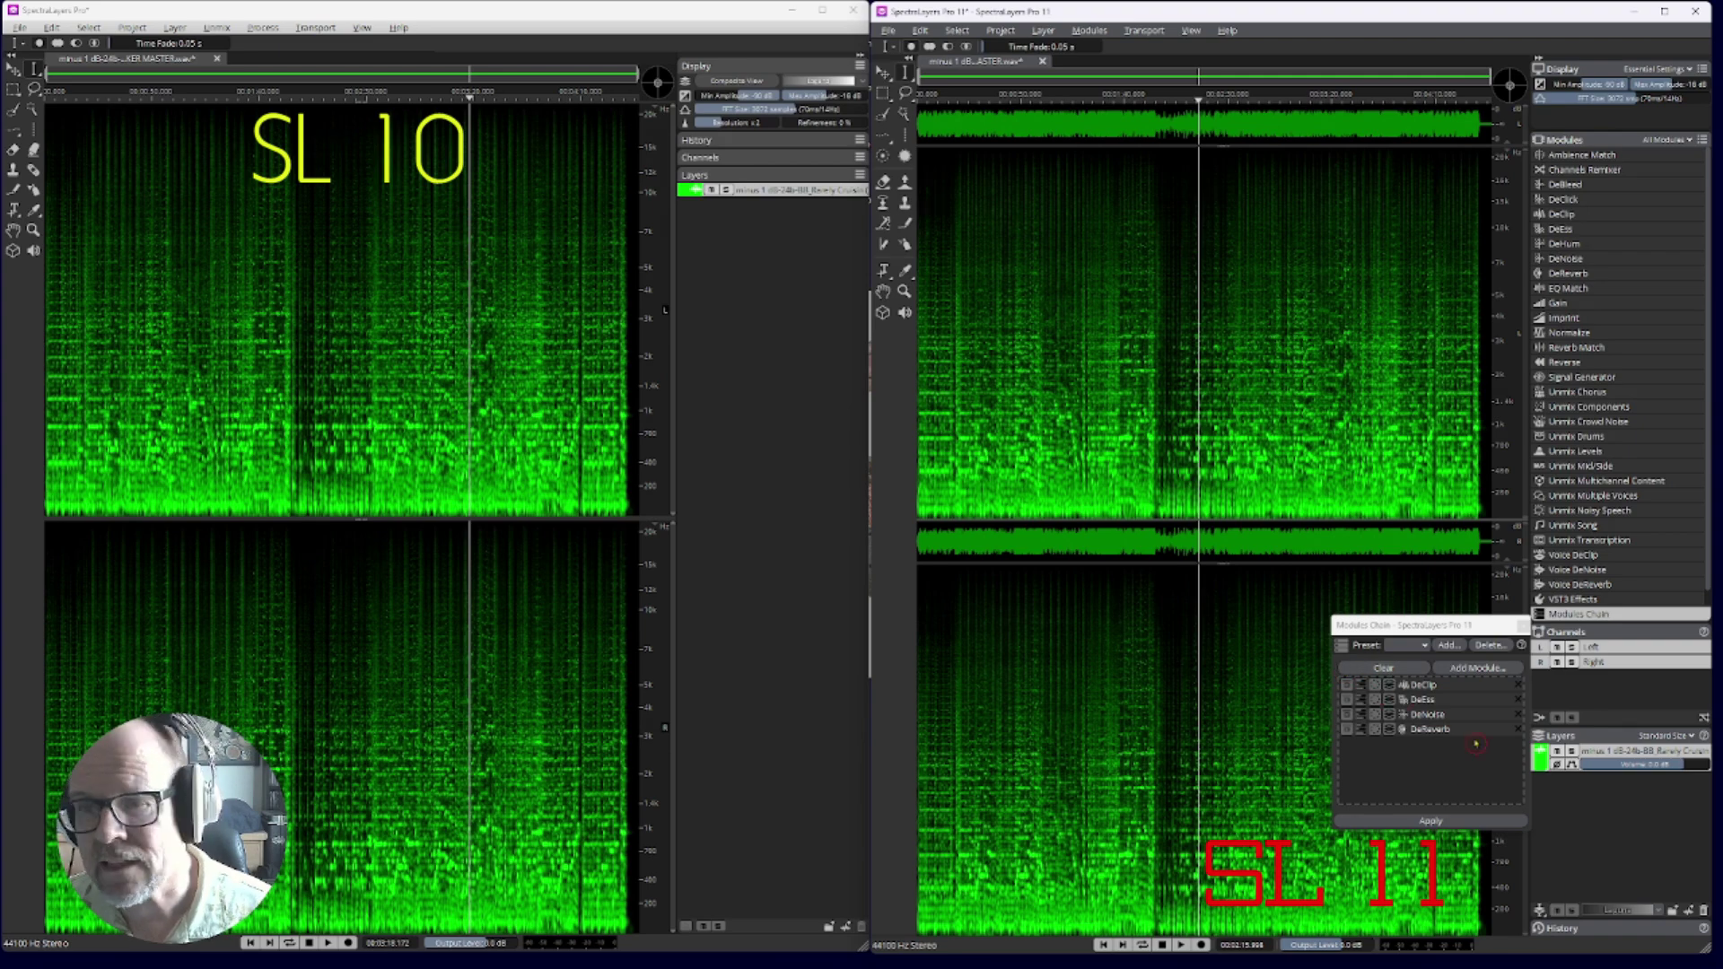
Empty and close the Modules Chain, and move the playhead earlier
left_click(1383, 668)
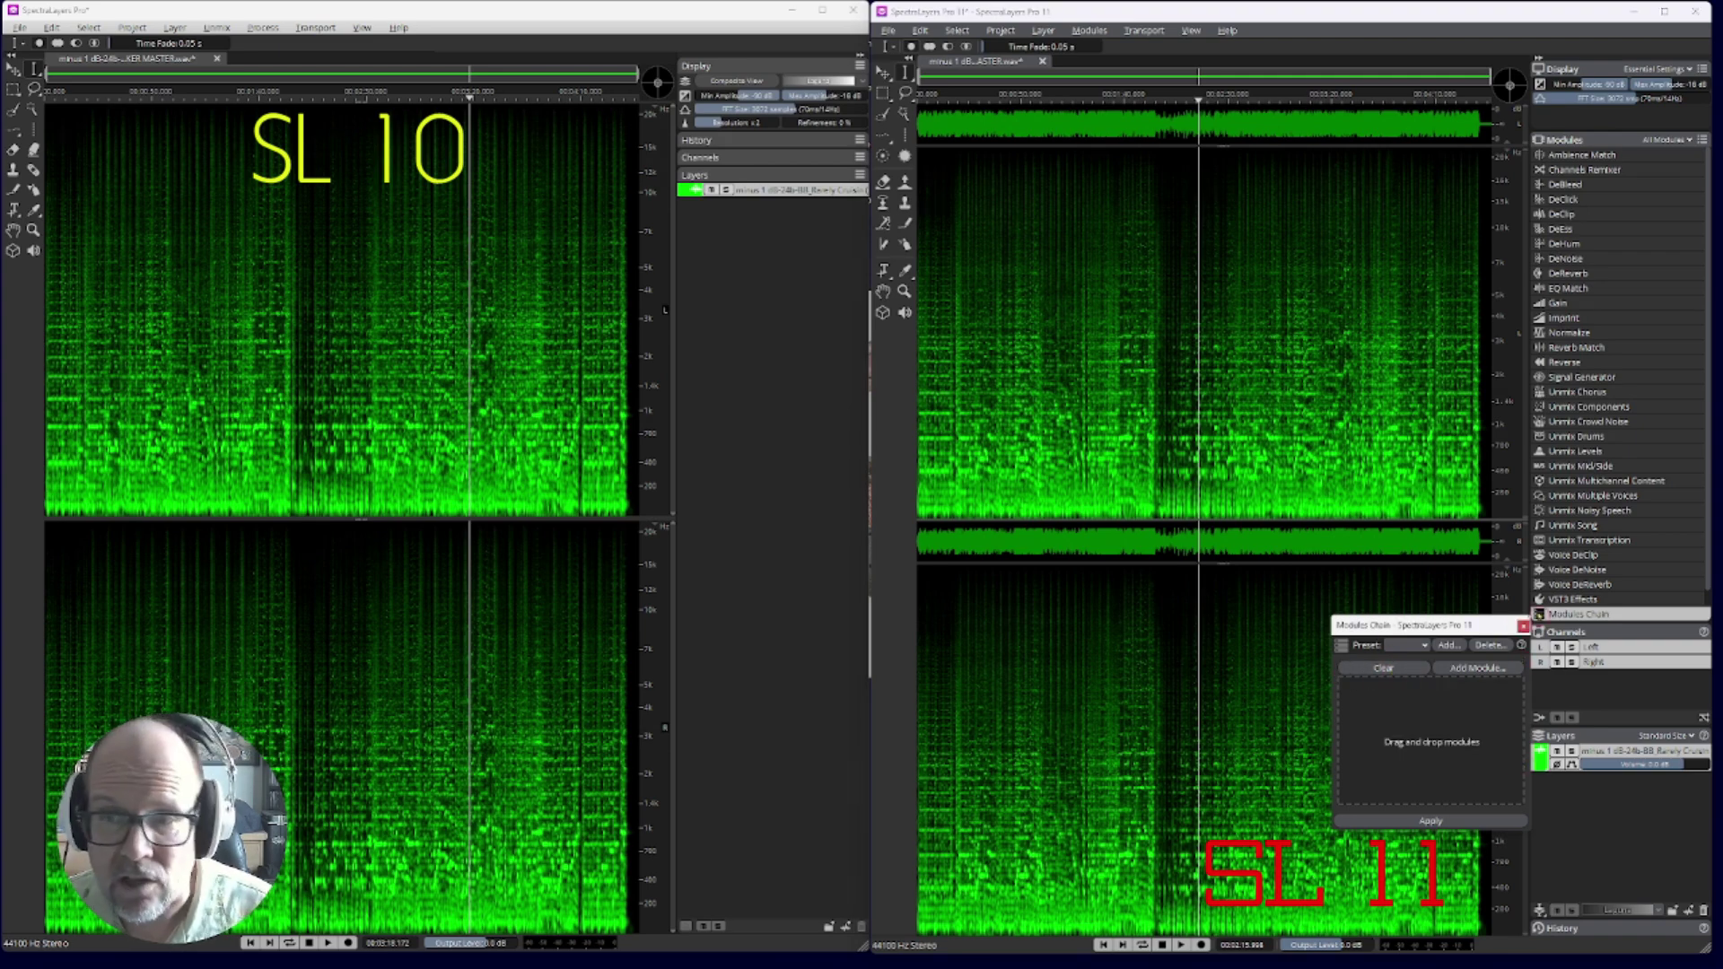
left_click(1523, 624)
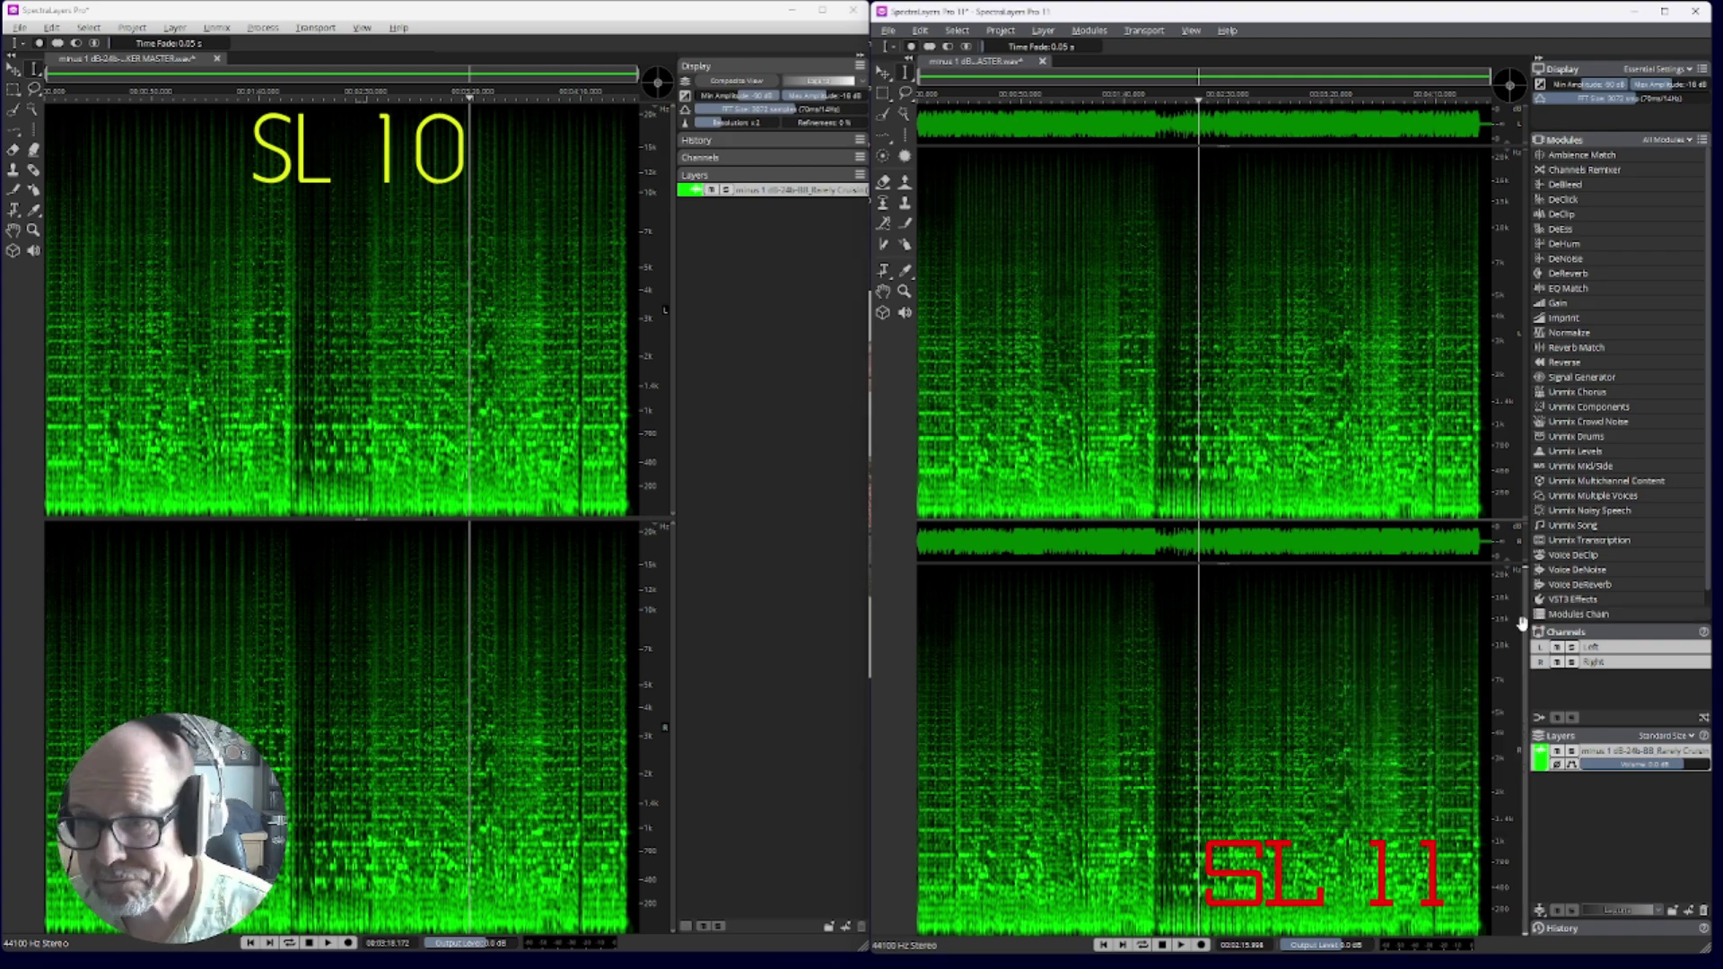
left_click(1113, 350)
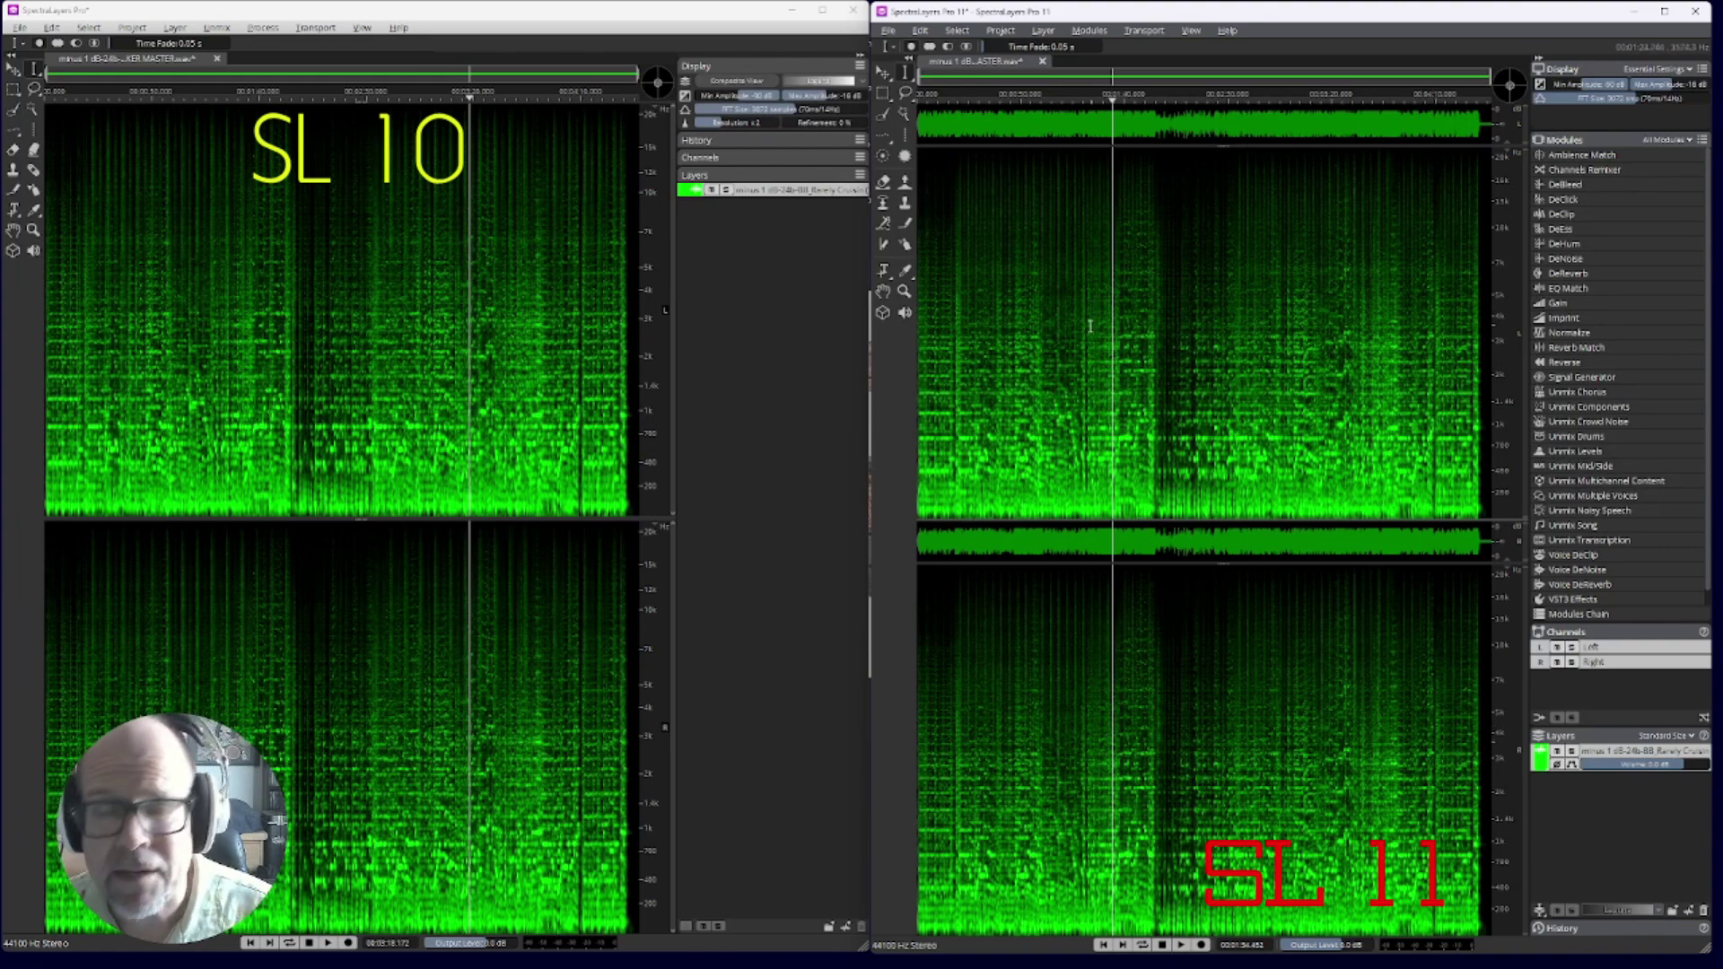
Unmix a short selected time range with Unmix Song
mouse_move(1083, 326)
left_mouse_down()
mouse_move(1146, 345)
mouse_move(1121, 348)
left_mouse_up()
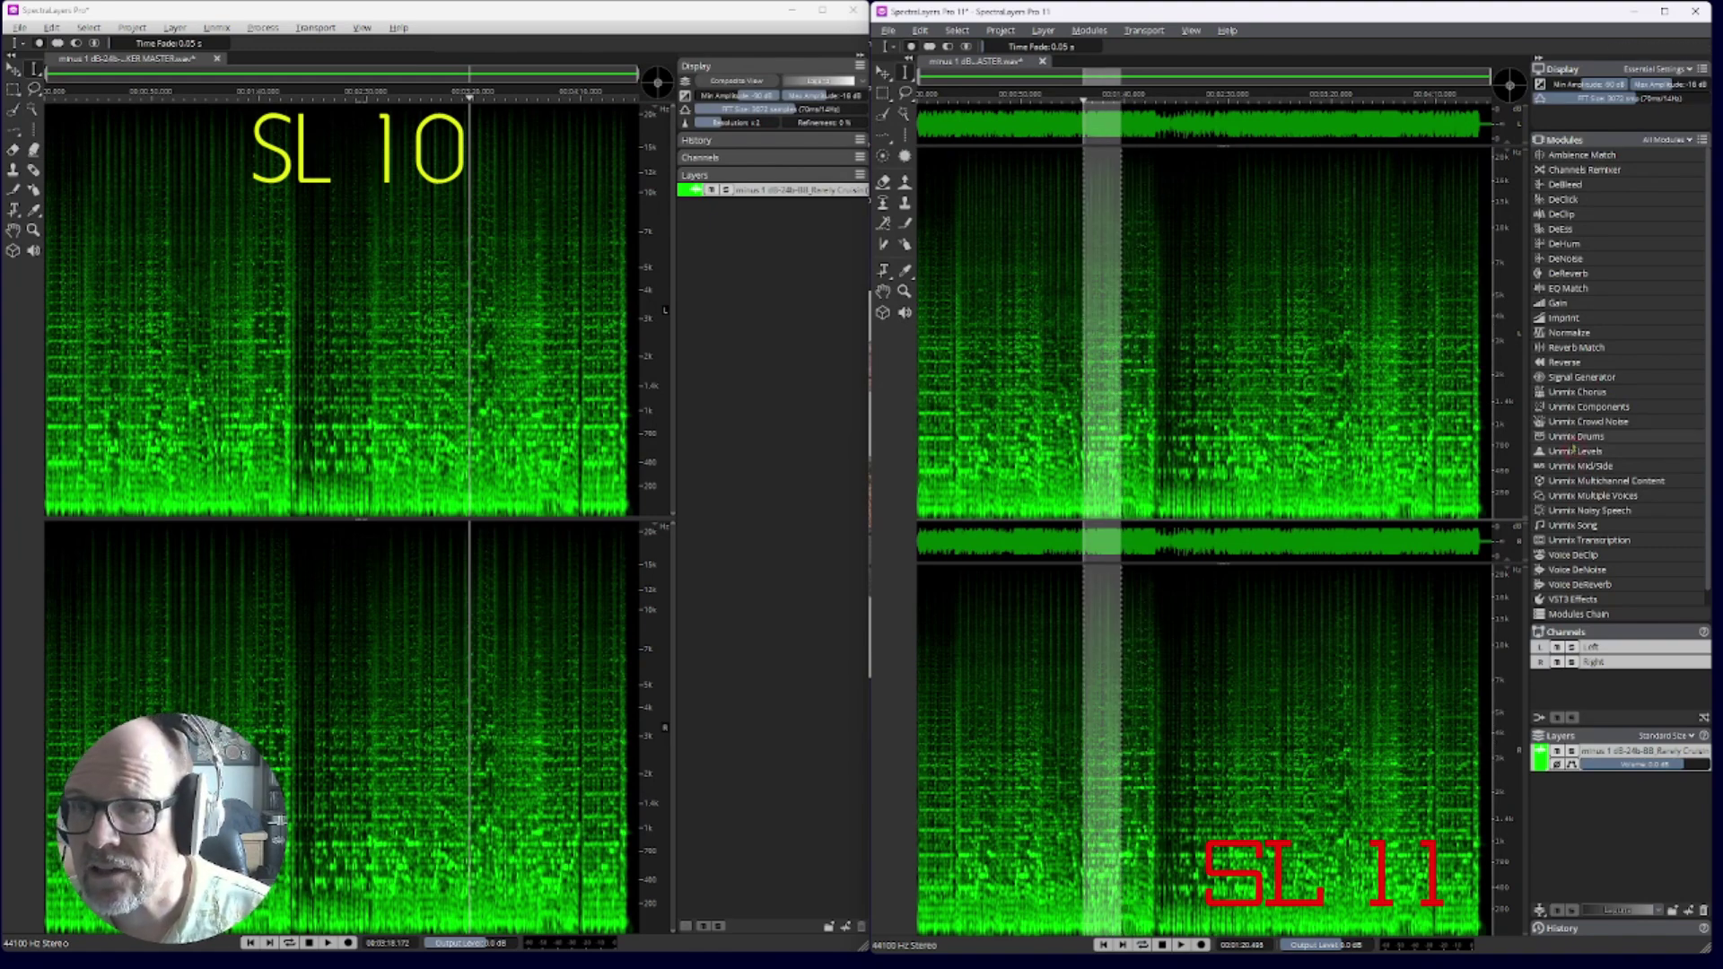
left_click(1575, 525)
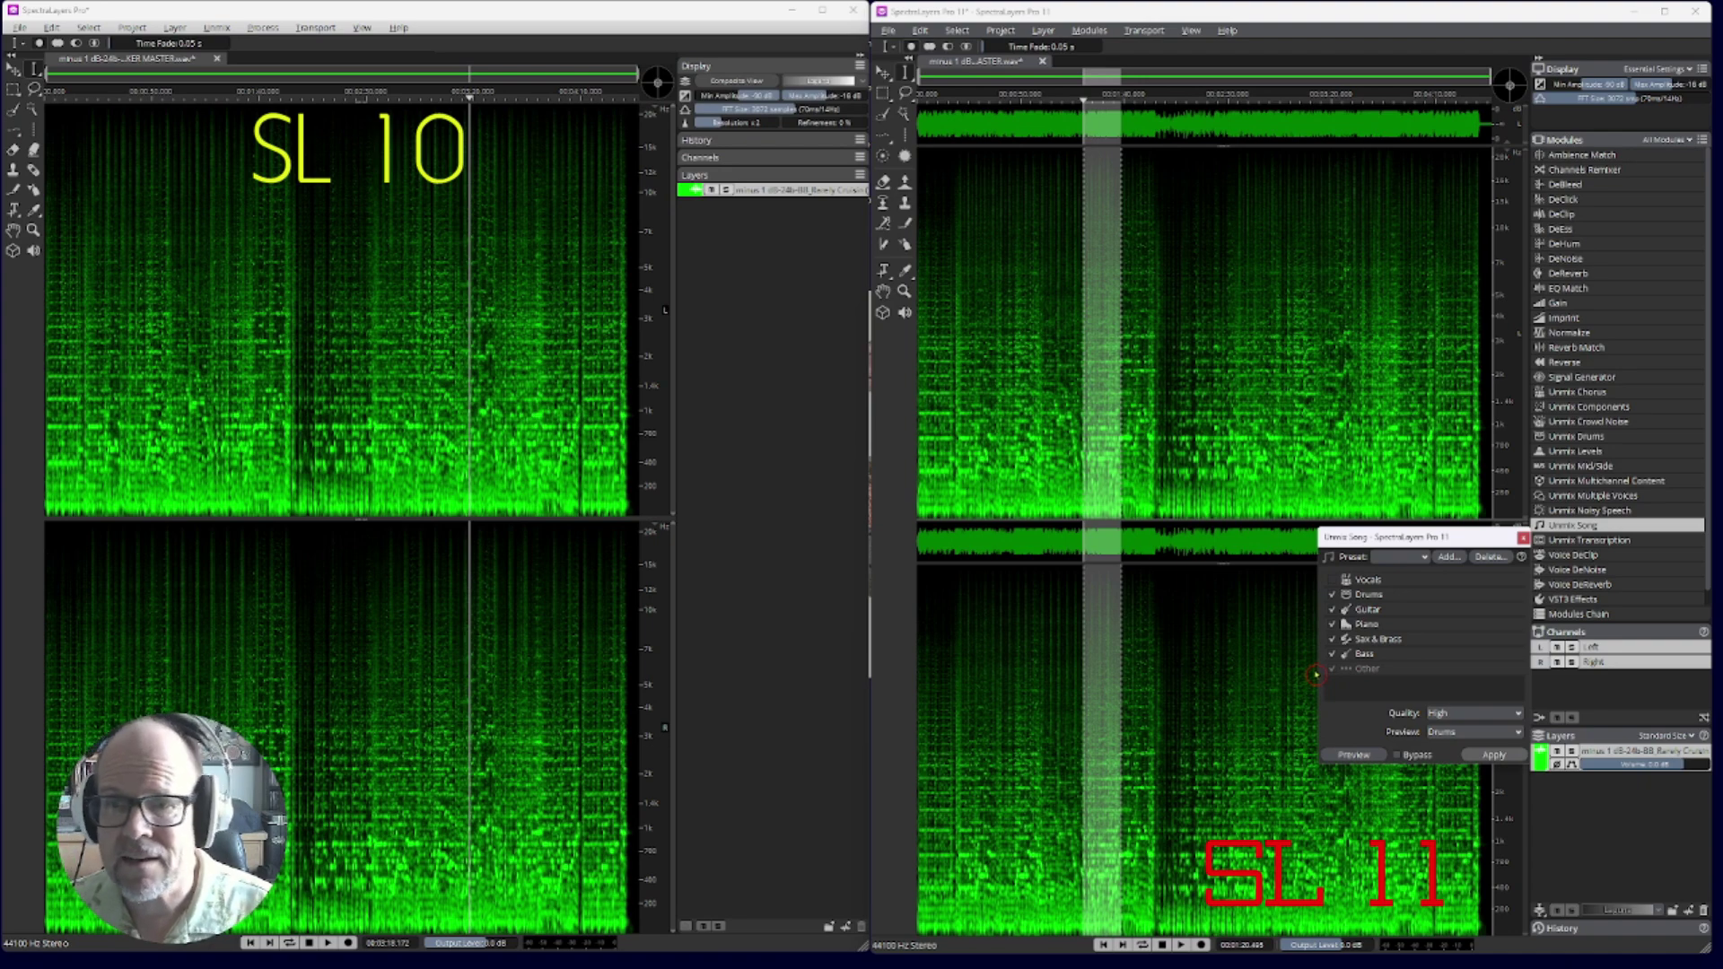
left_click(1495, 752)
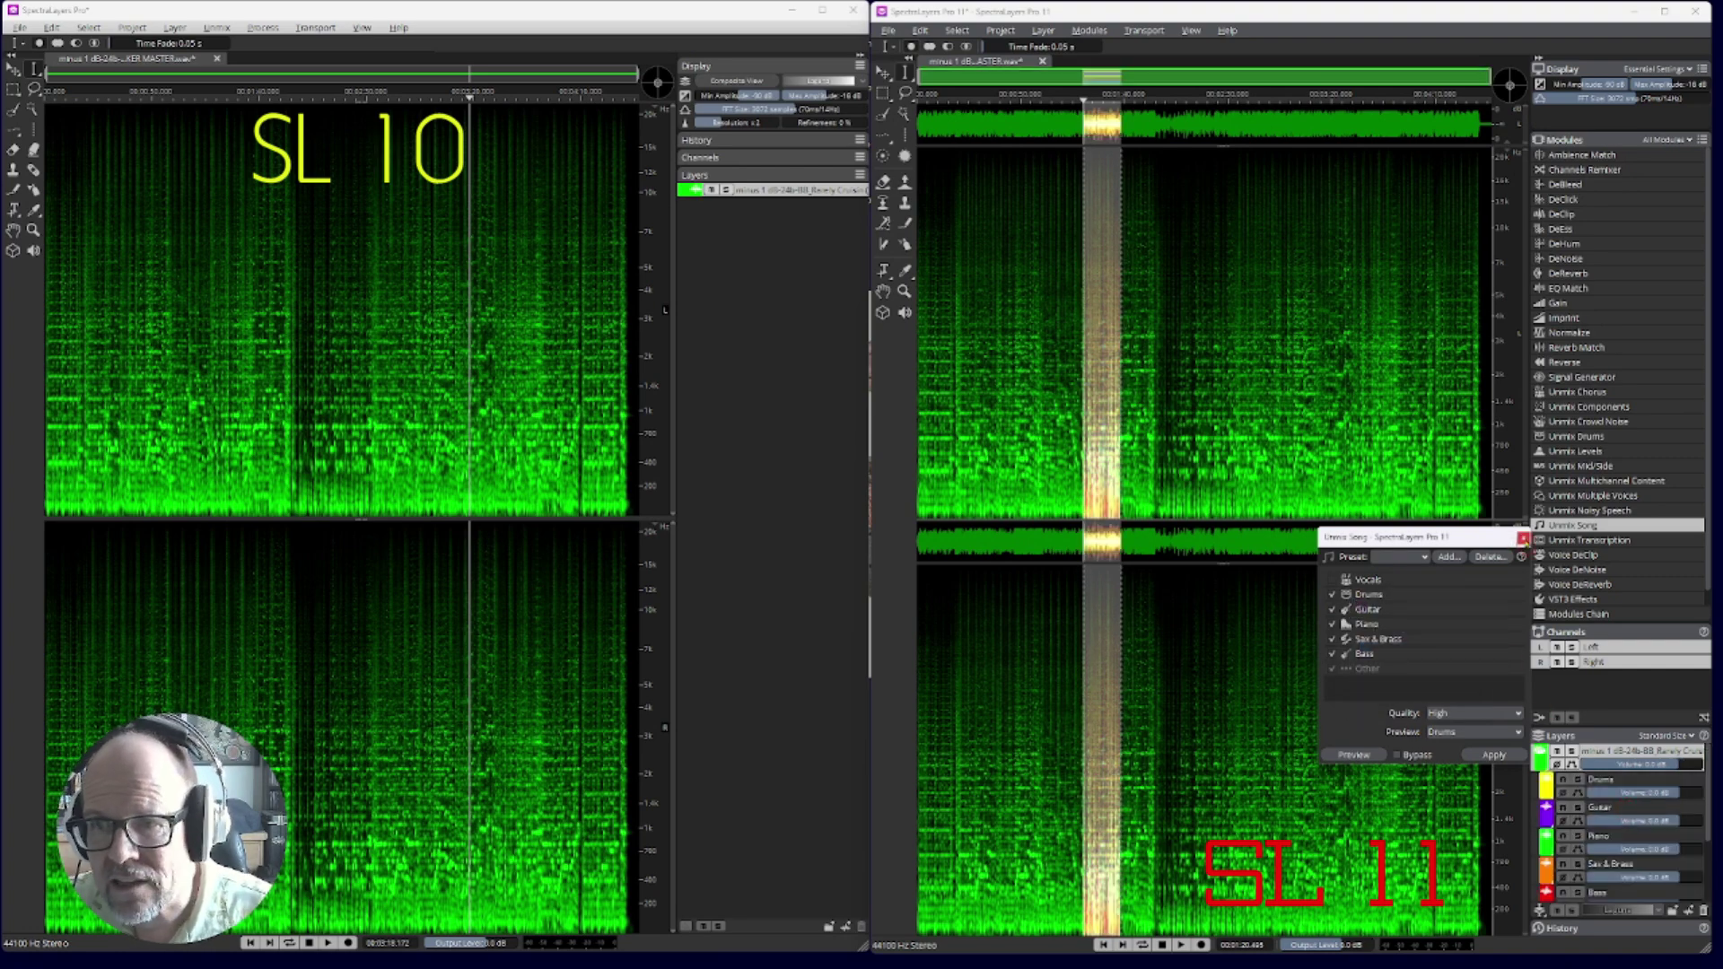
Close Unmix Song and audition the soloed Drums layer
left_click(1523, 539)
left_click(1578, 779)
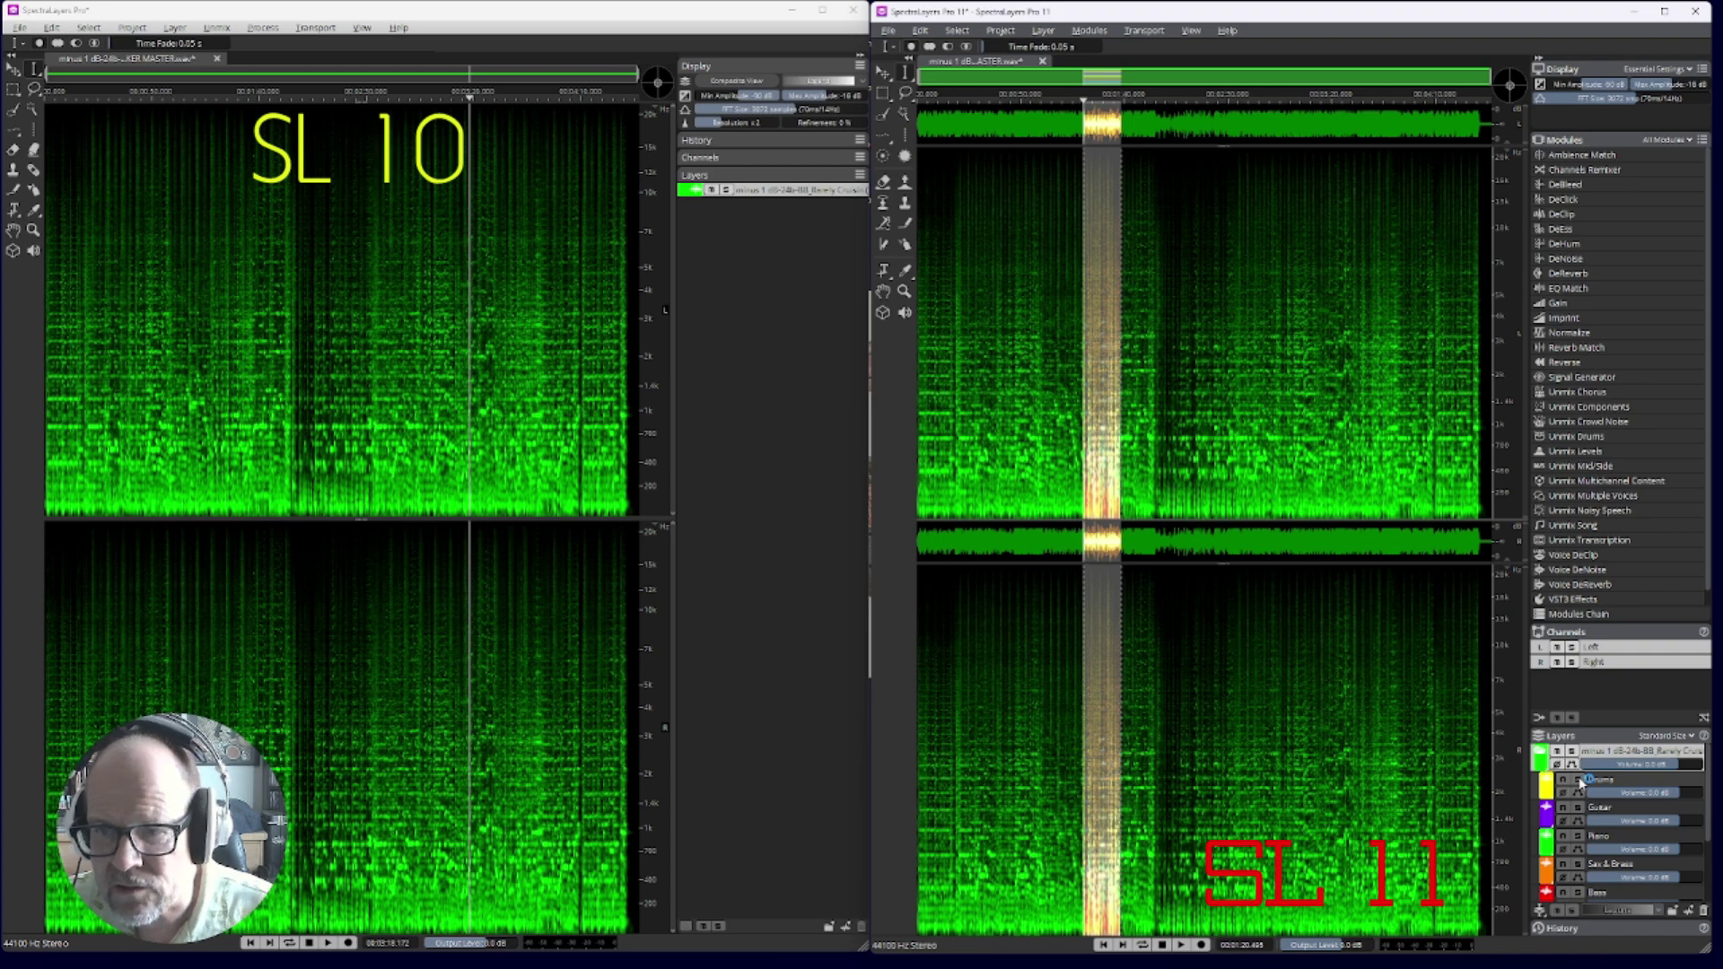
key("space")
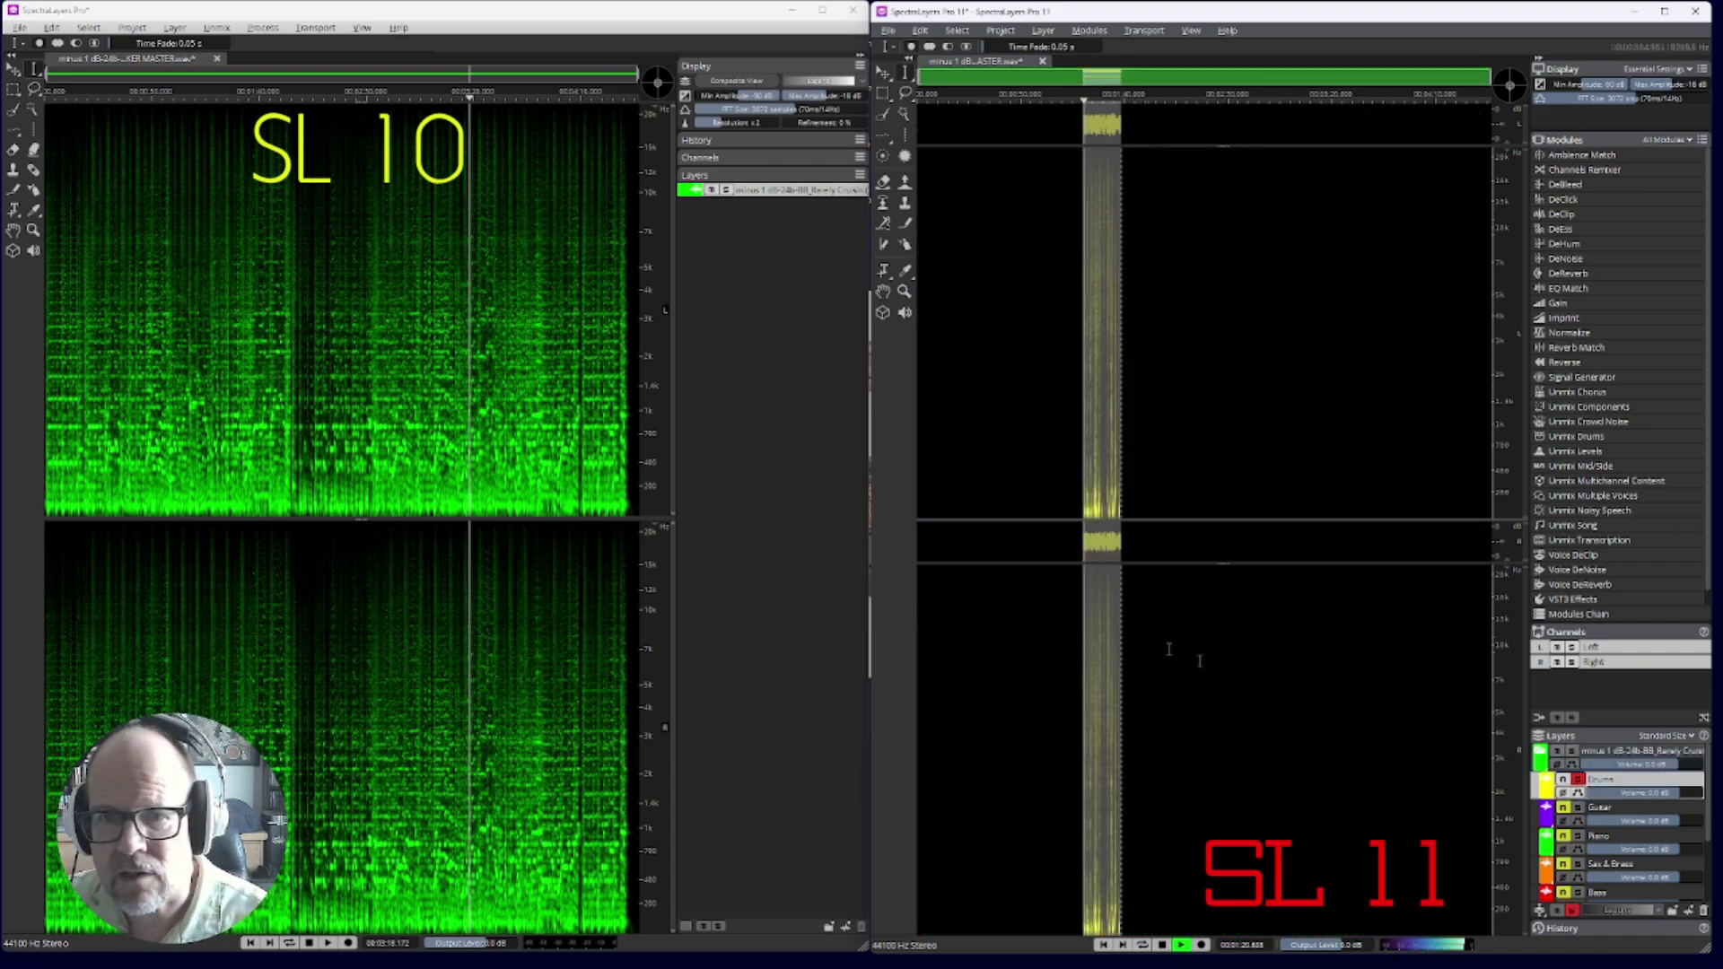
key("space")
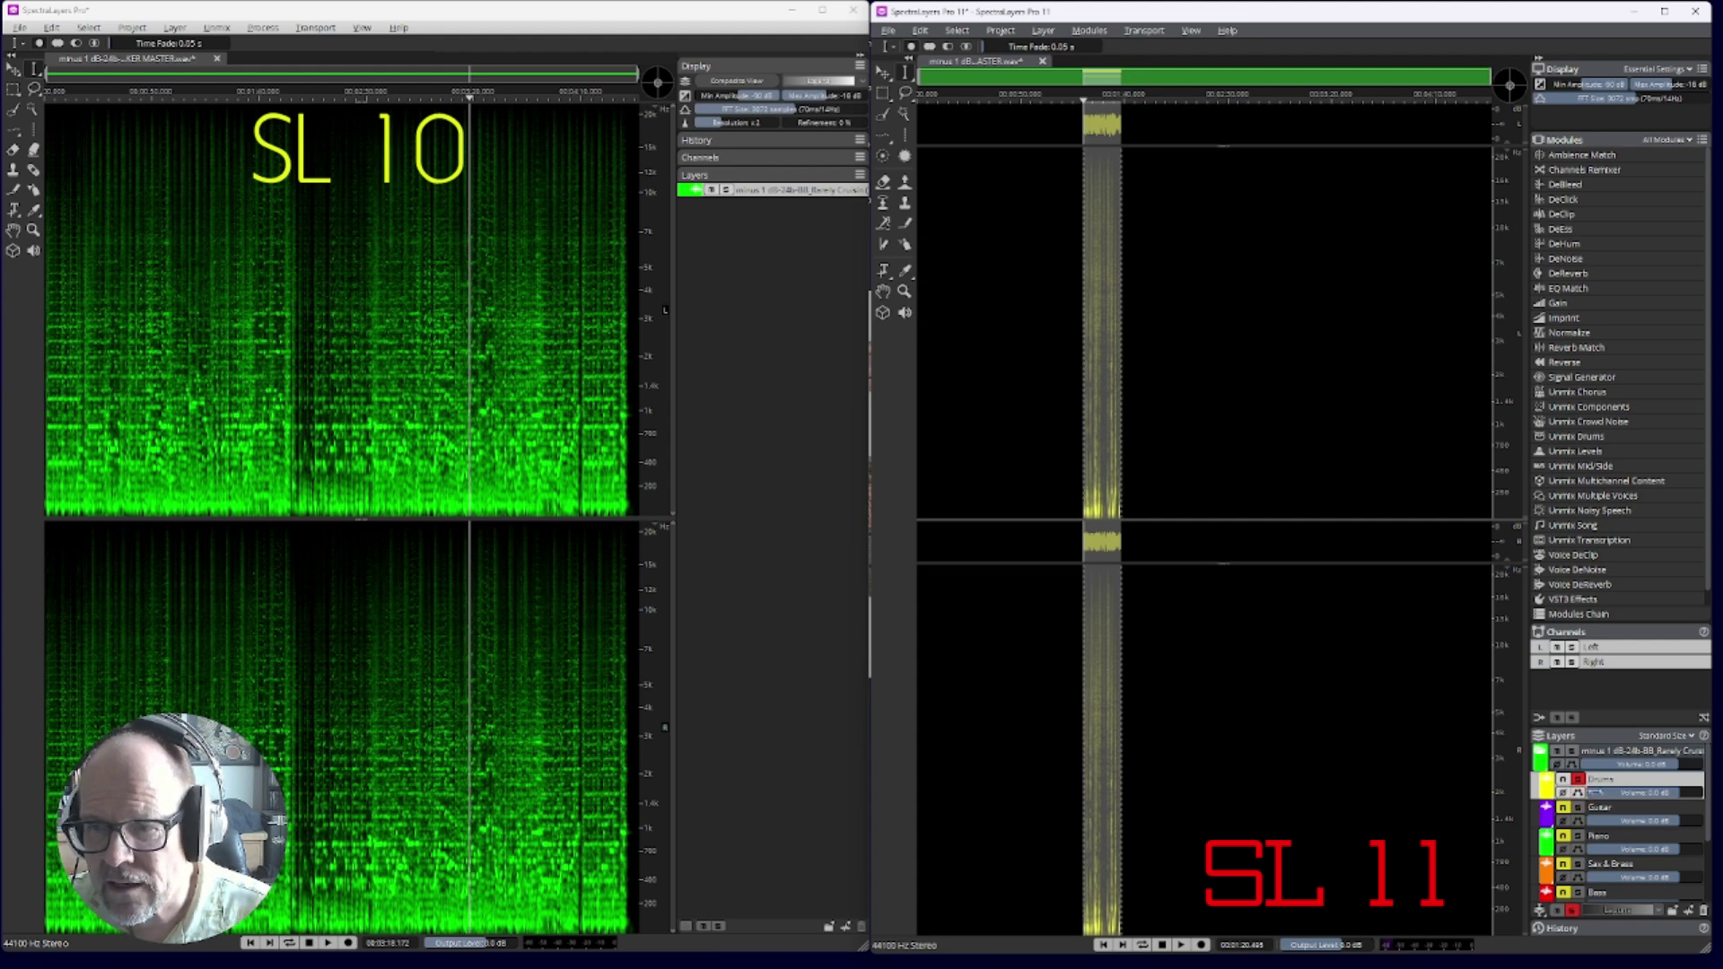
Dip the Drums volume envelope in a V, hear the full mix, then shorten the window
left_click(1578, 793)
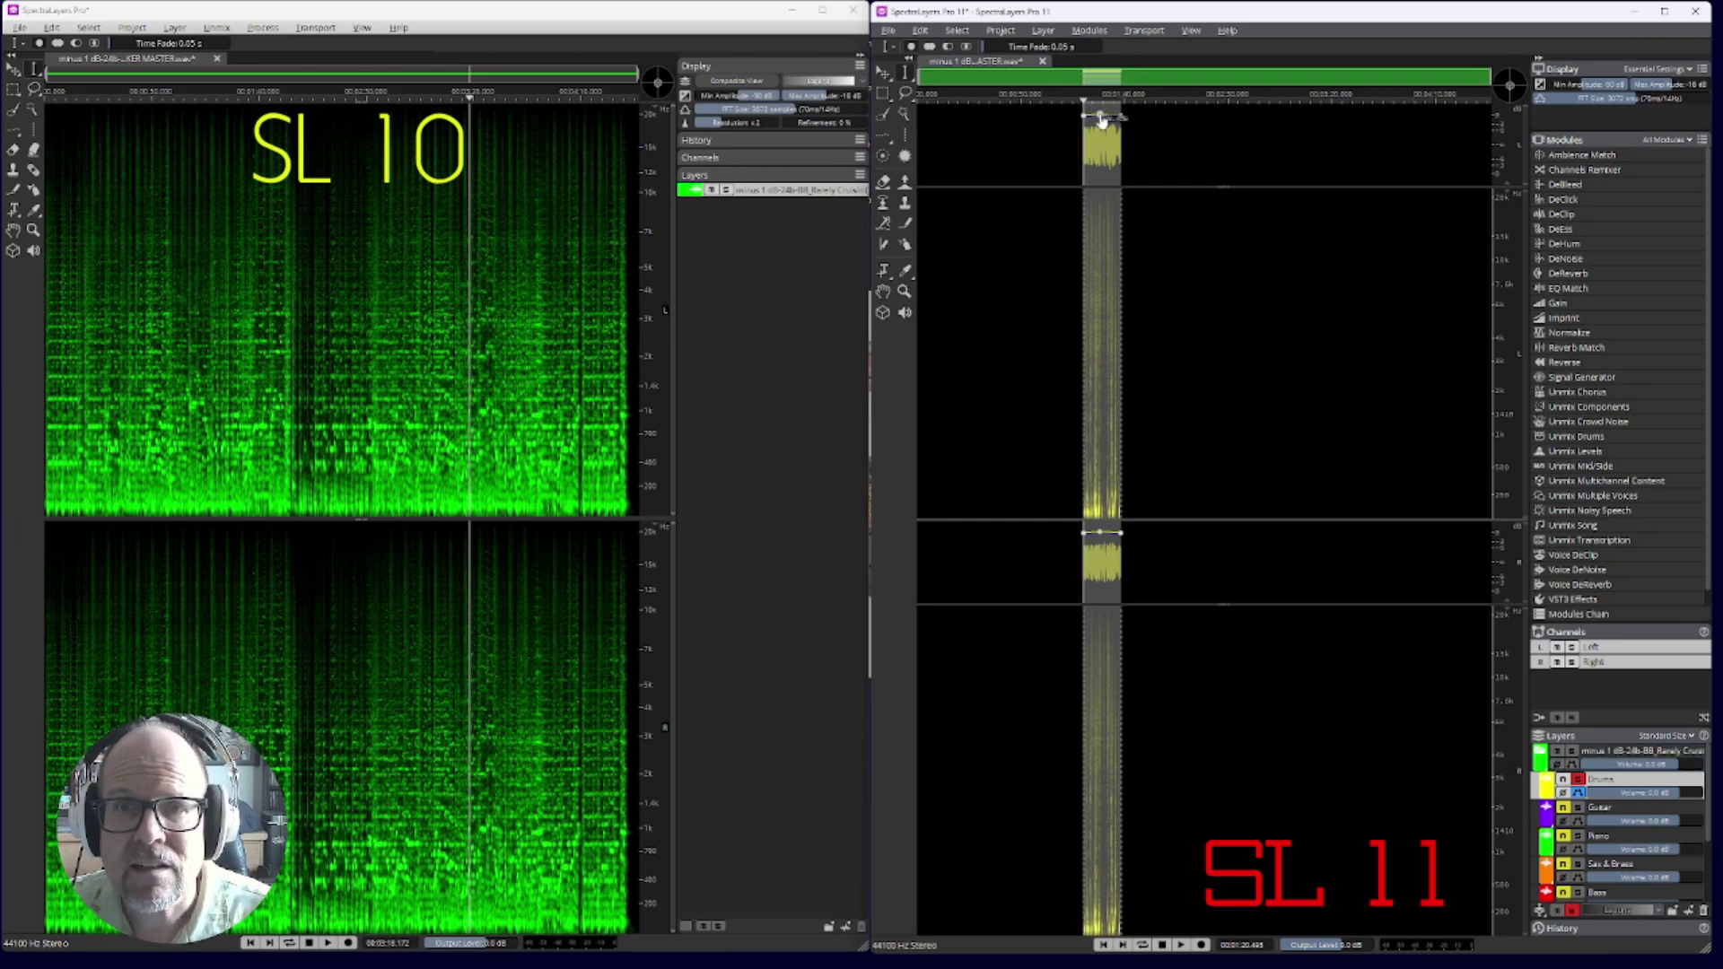
left_click_drag(1102, 120, 1099, 134)
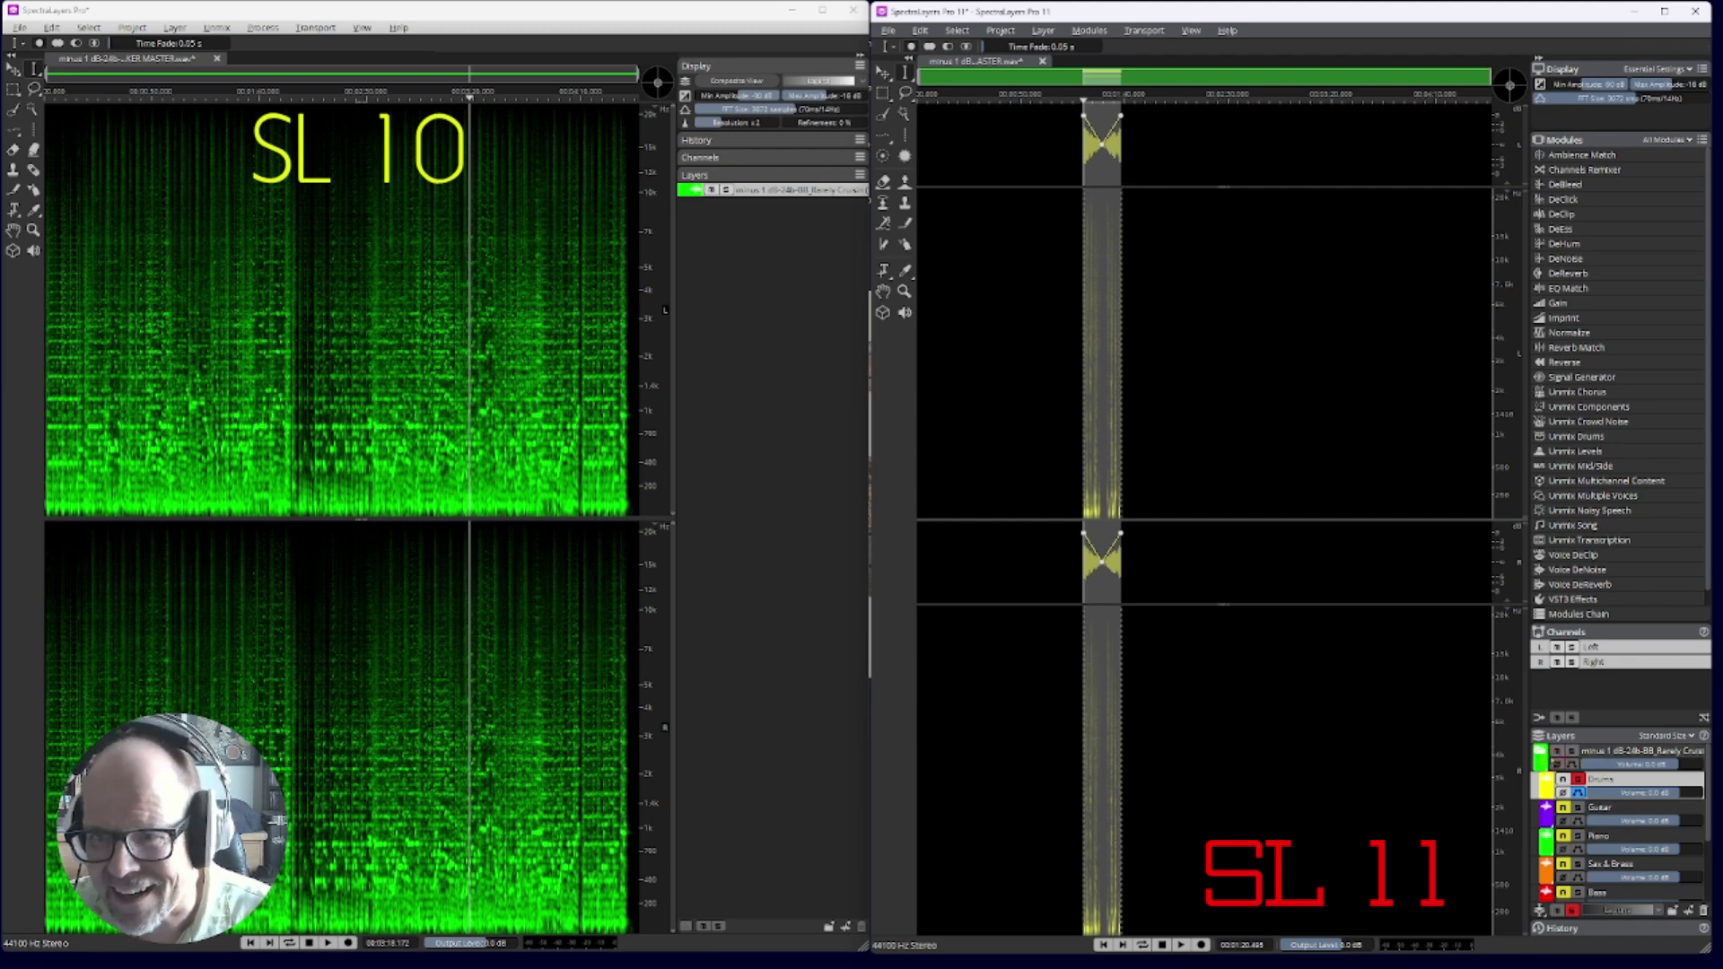
left_click(1577, 779)
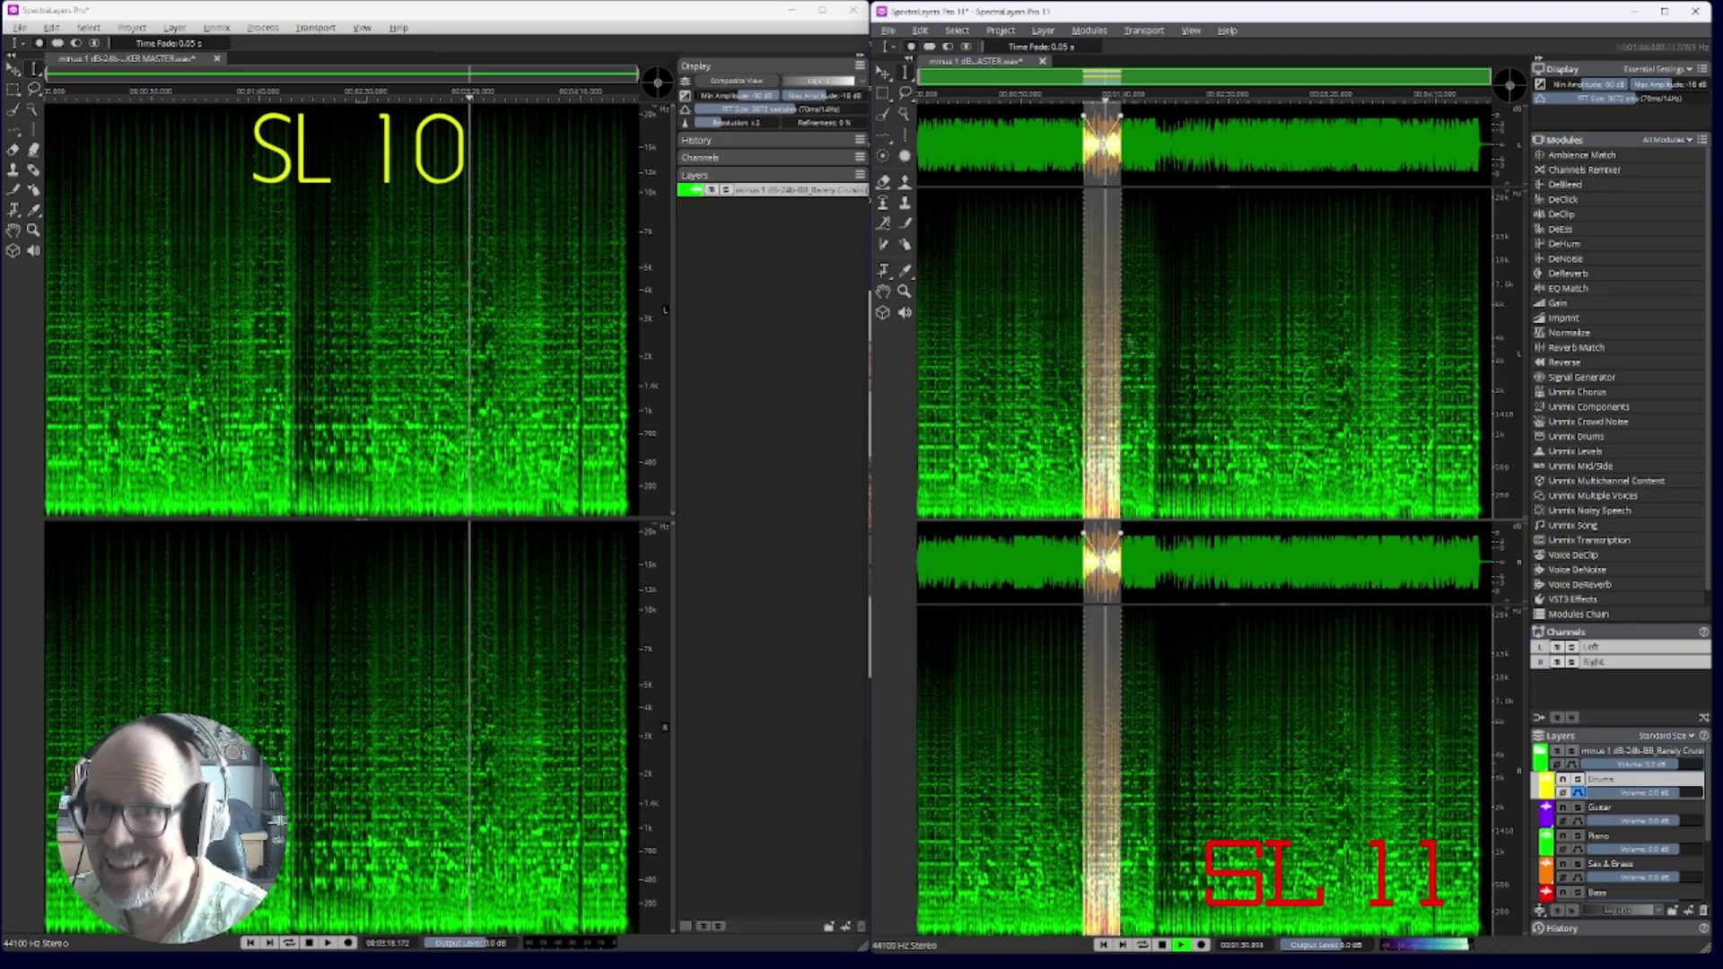
key("space")
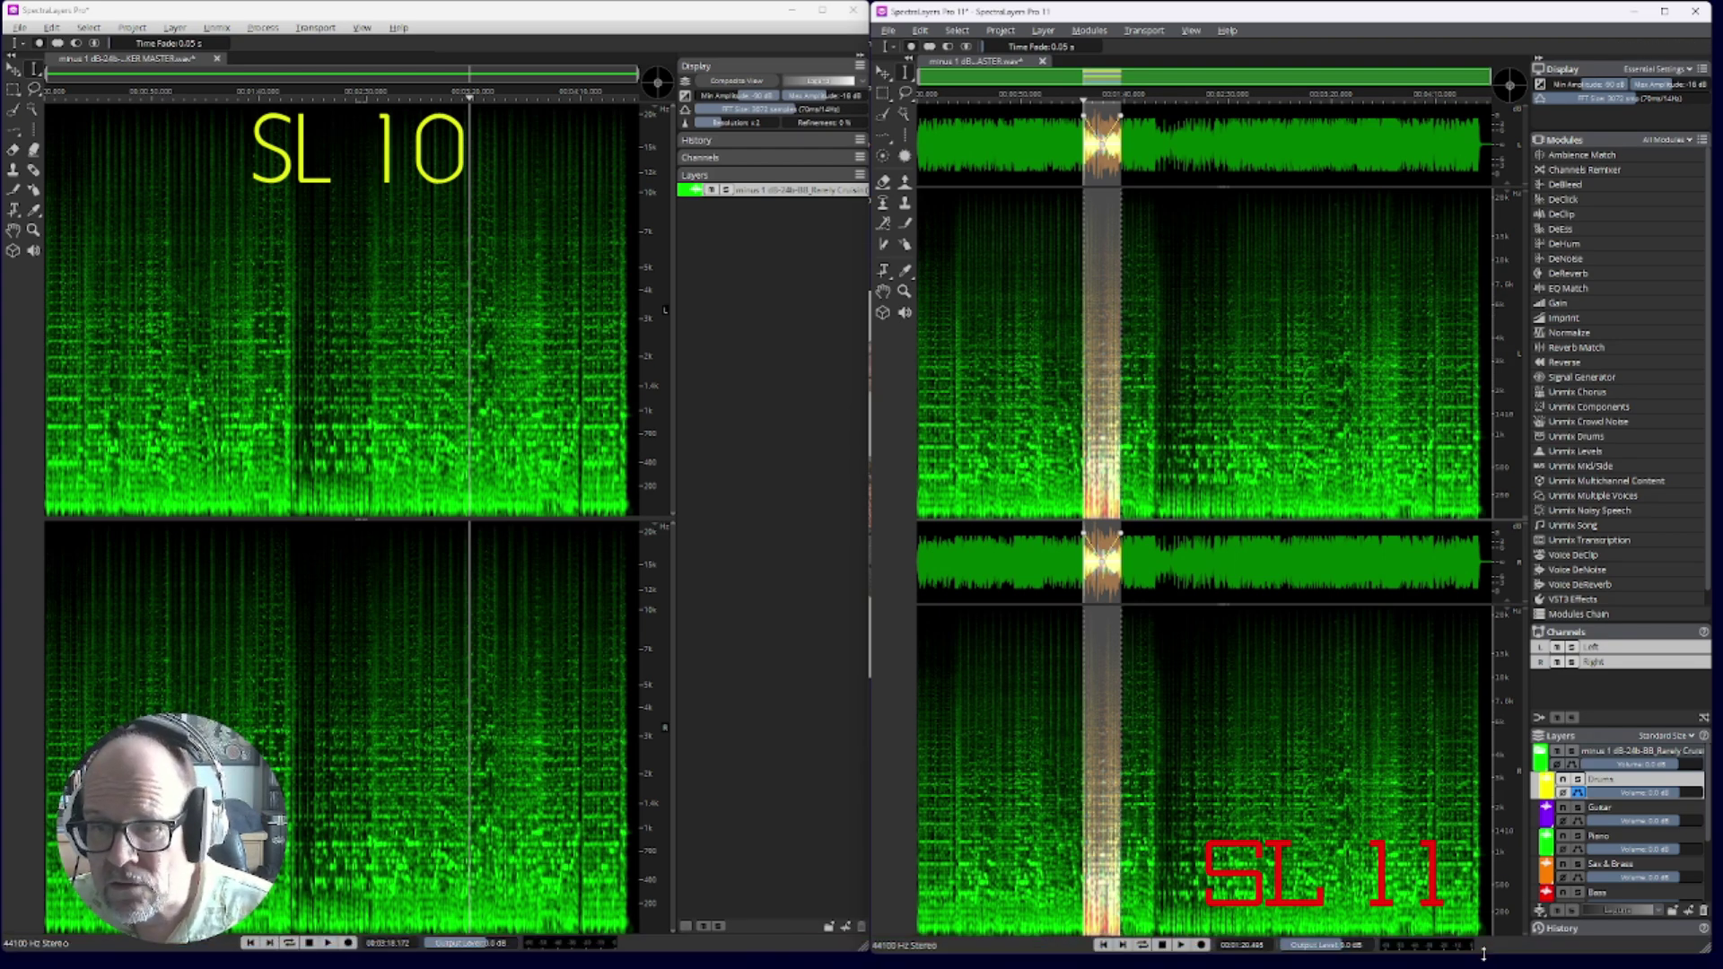
left_click_drag(1485, 942, 1483, 824)
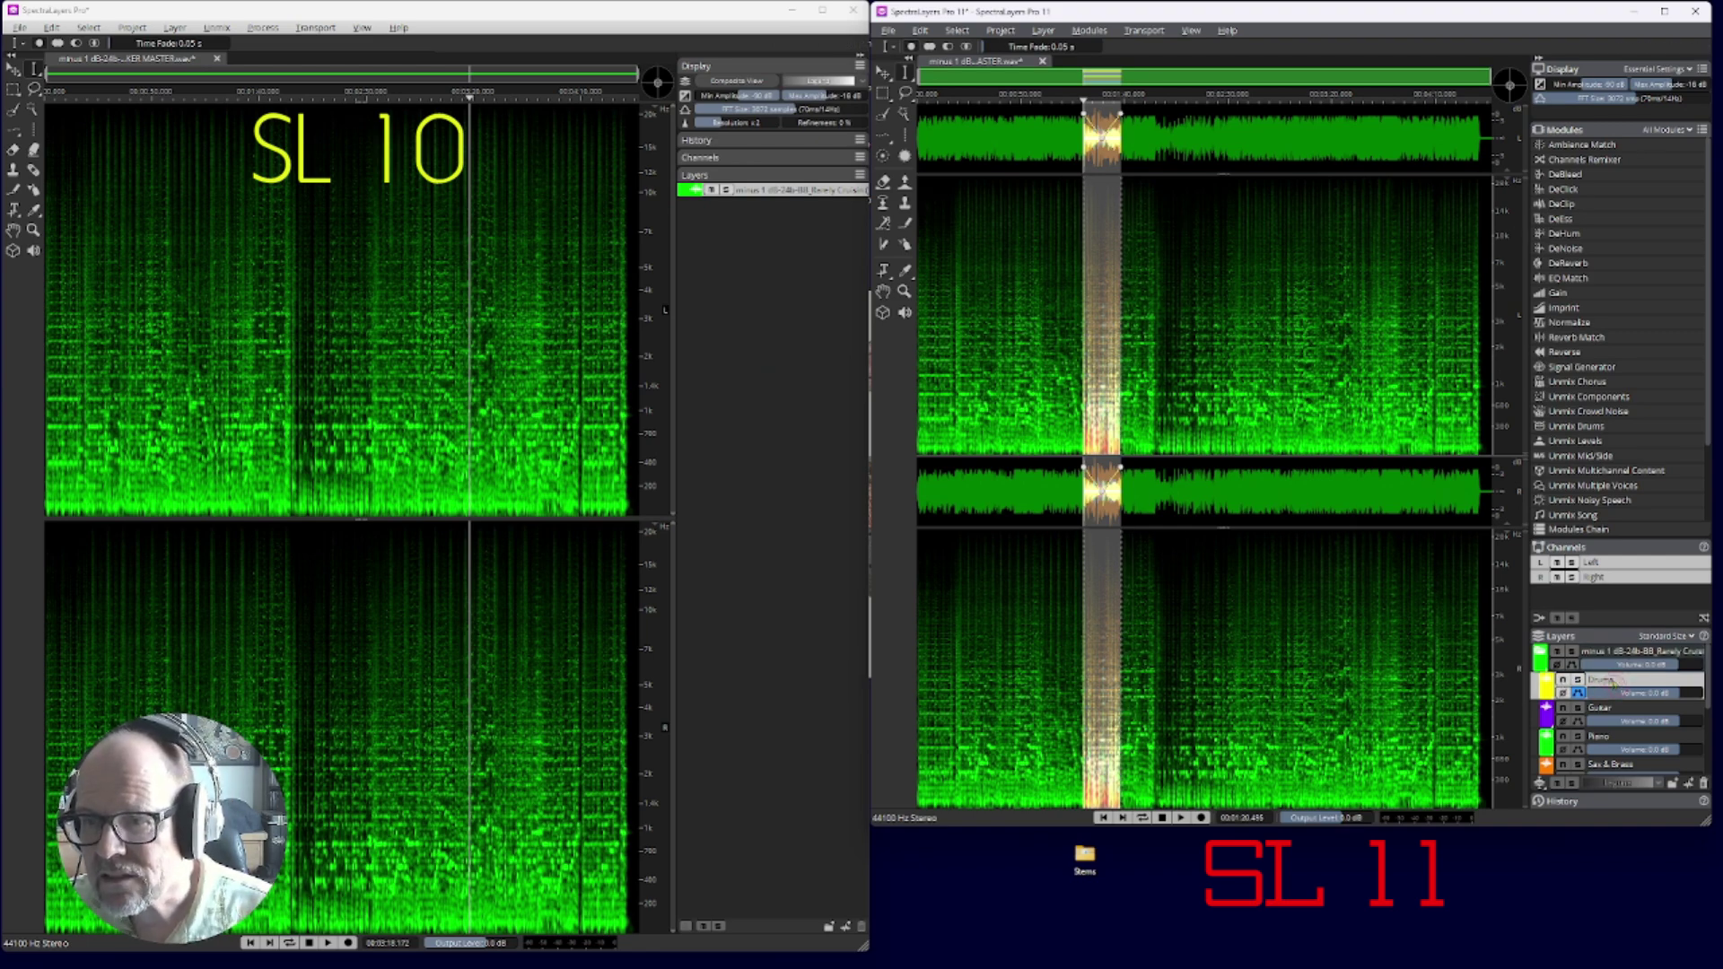
Export the Drums, Guitar and Piano stems into the desktop Stems folder and verify them
left_click_drag(1612, 683, 1085, 857)
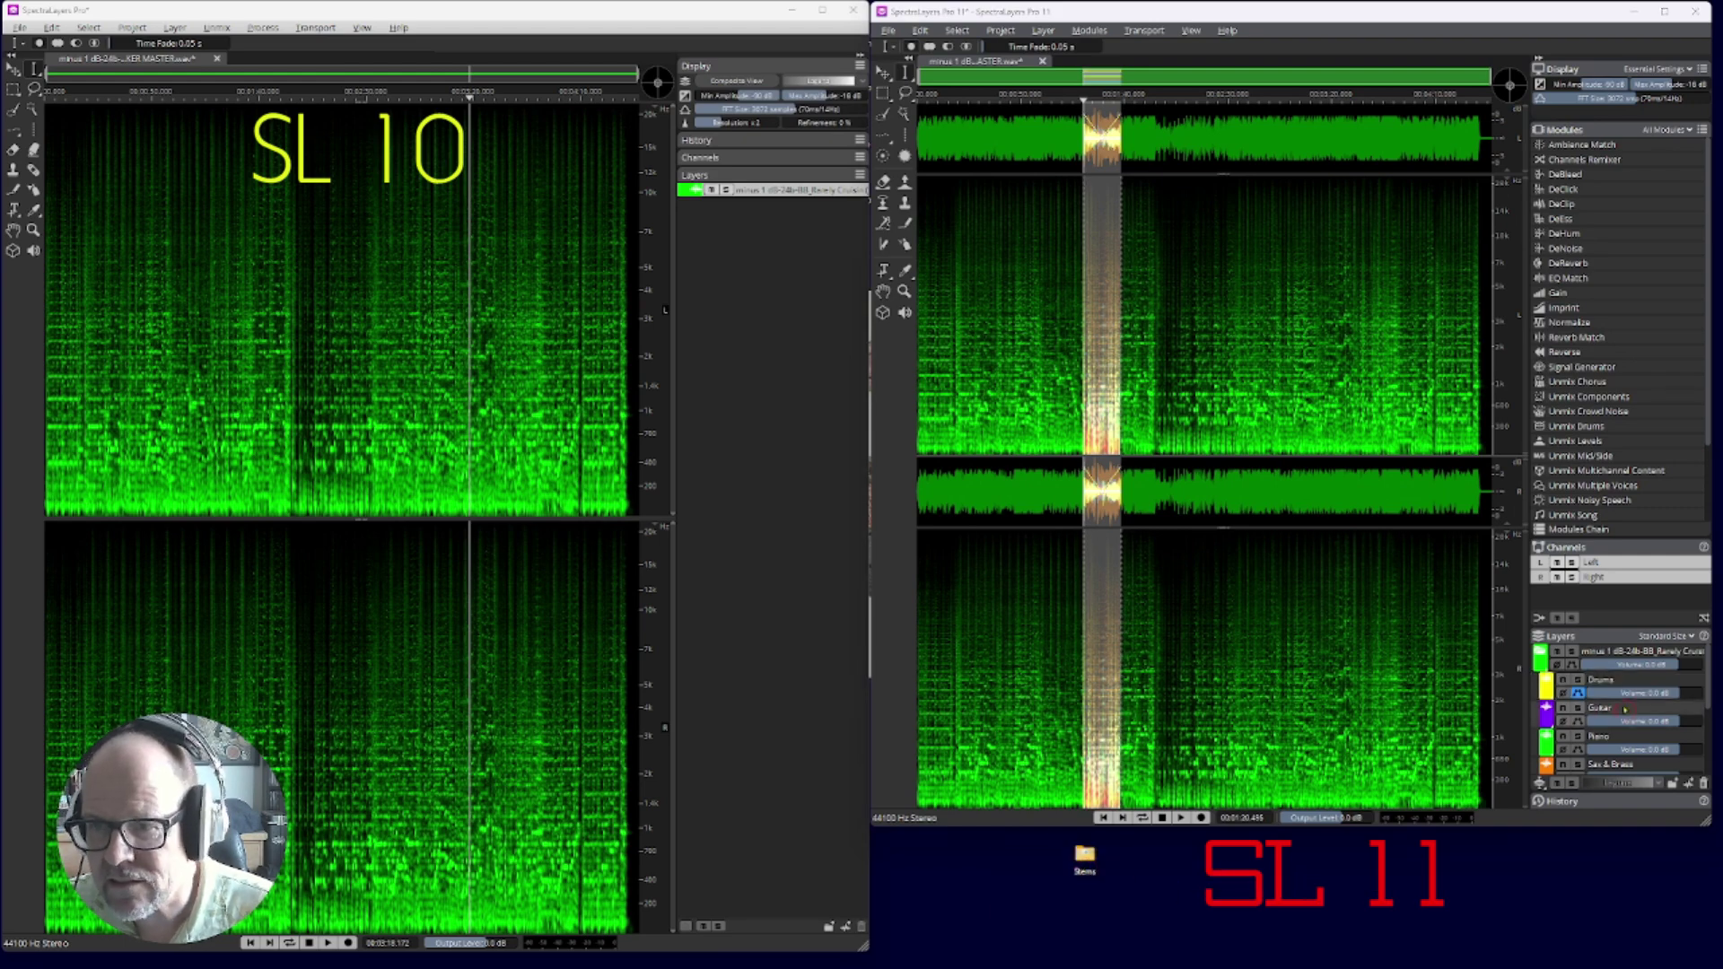
left_click_drag(1624, 709, 1084, 857)
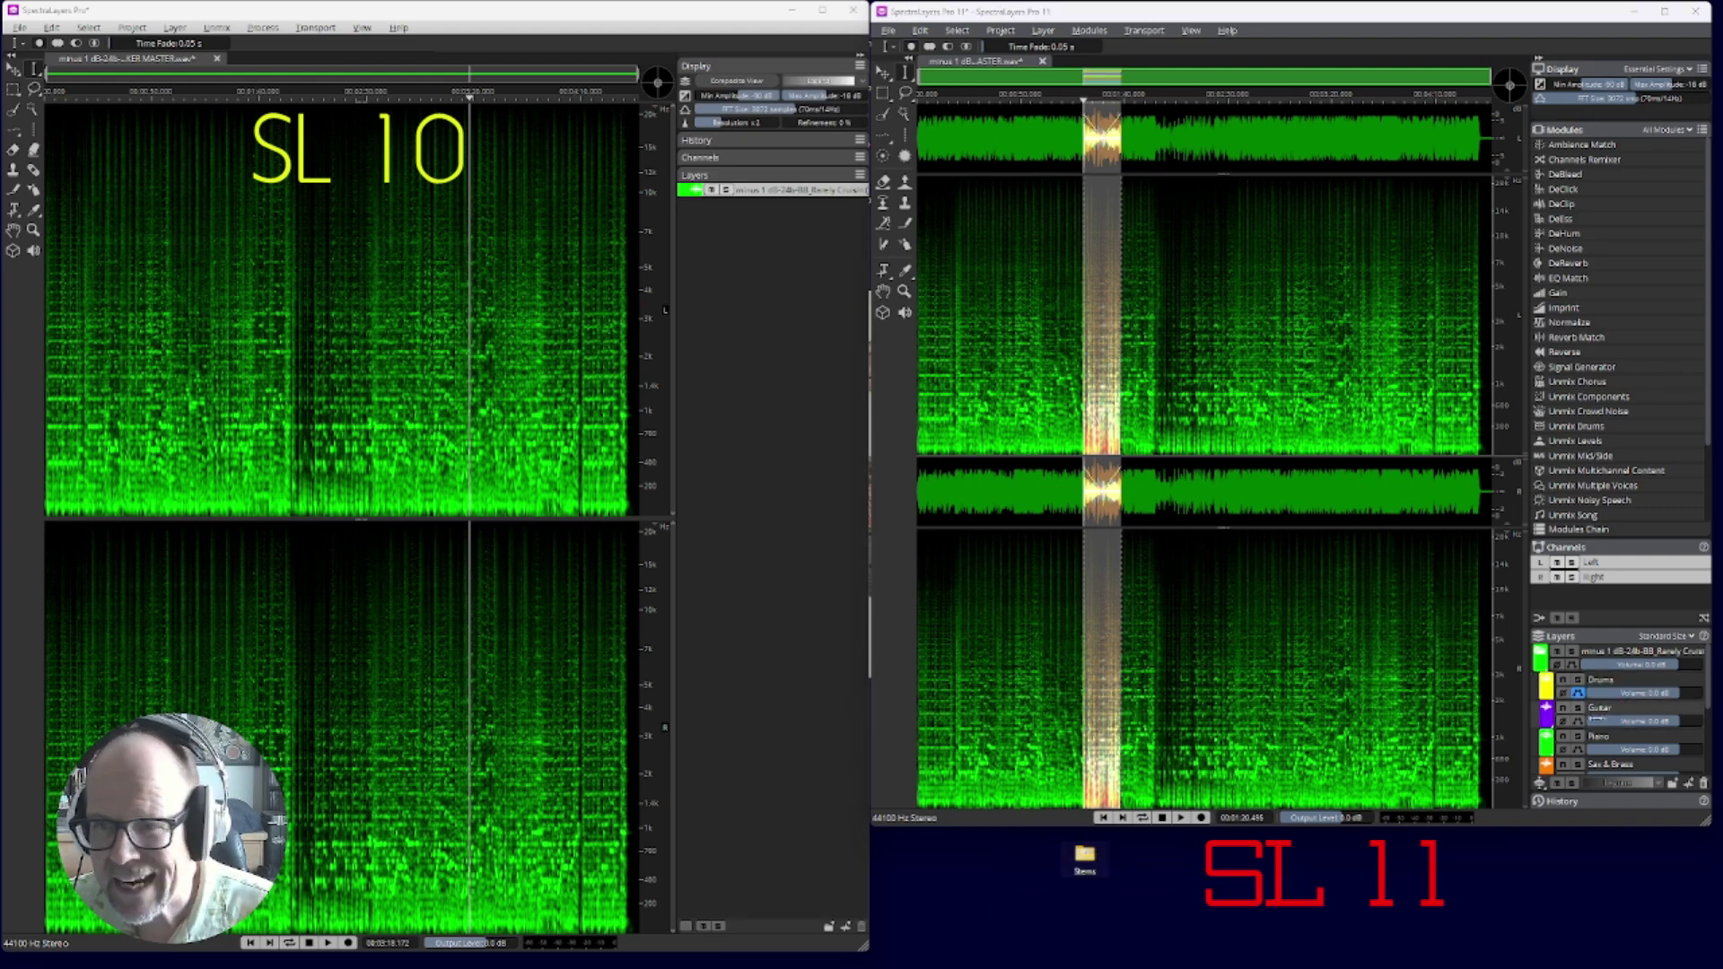
left_click_drag(1607, 737, 1085, 857)
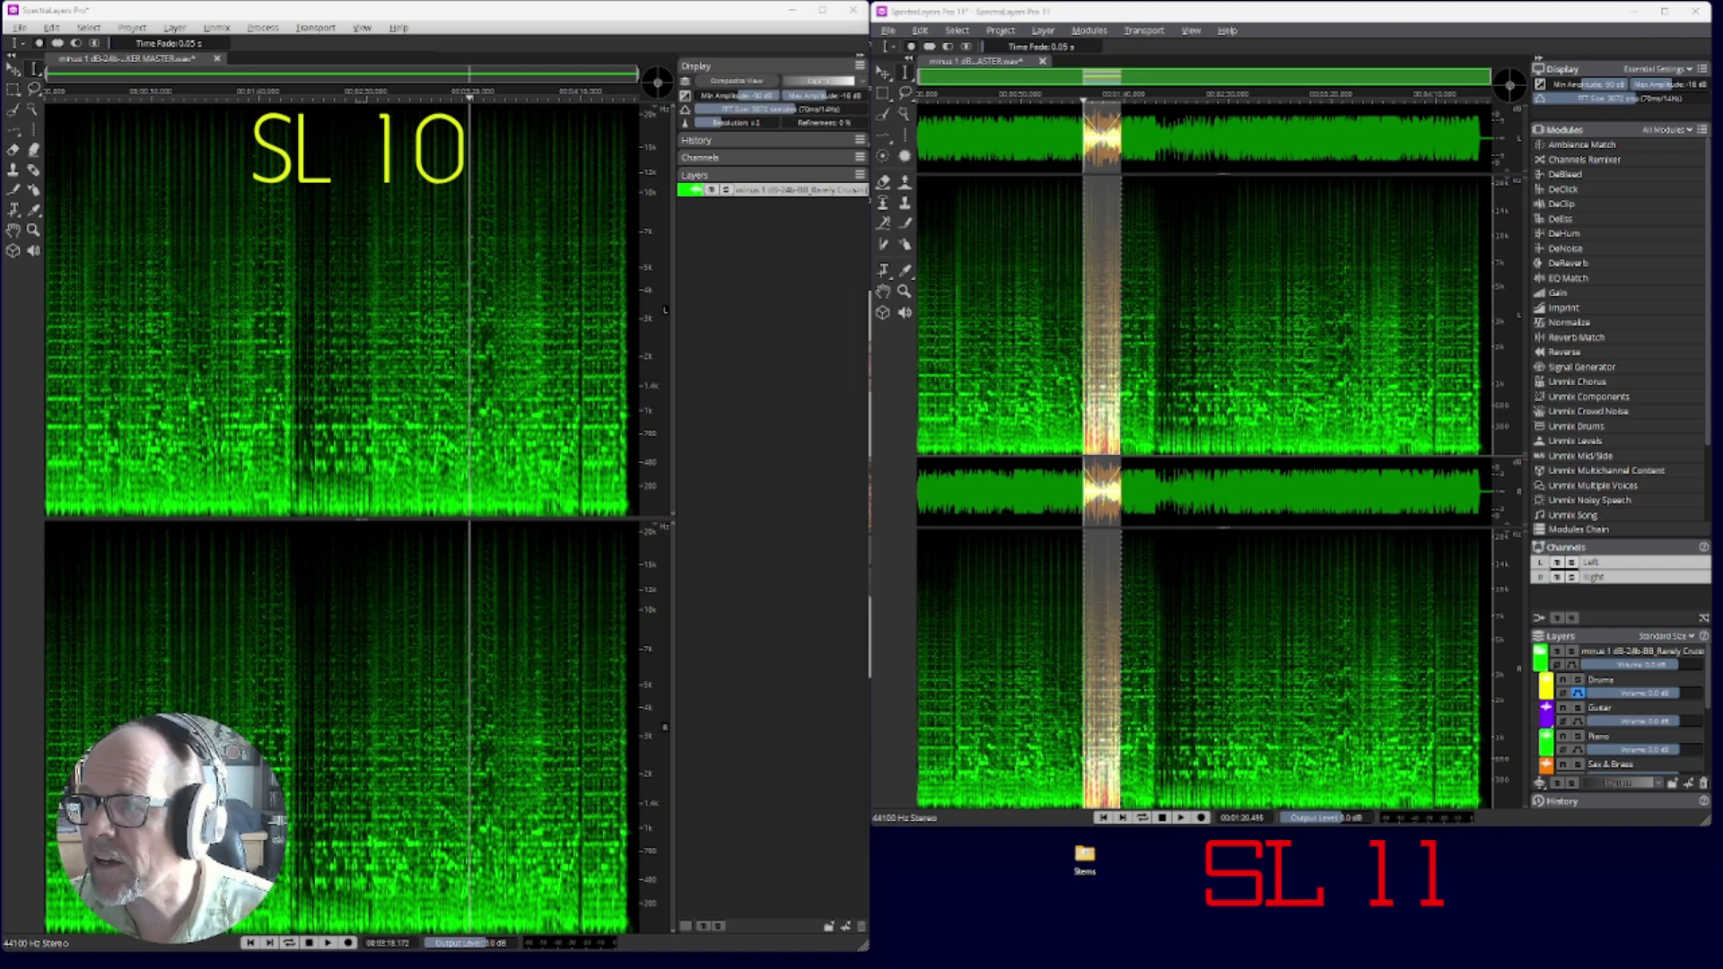
double_click(1085, 857)
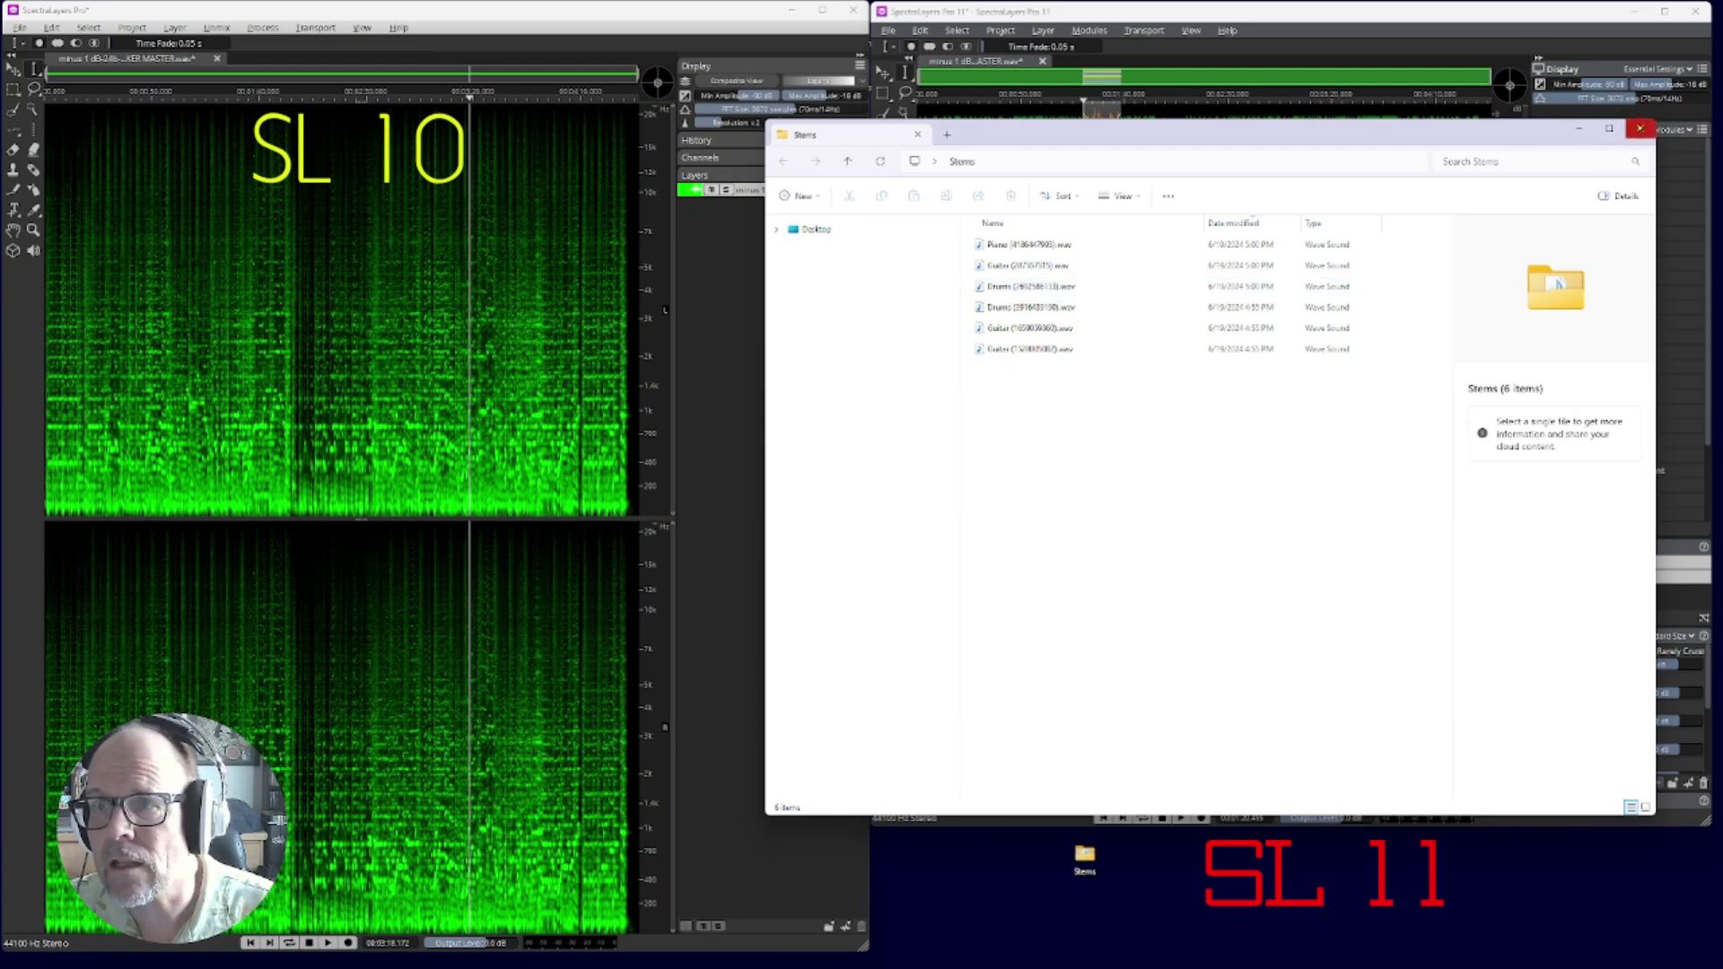
left_click(1640, 128)
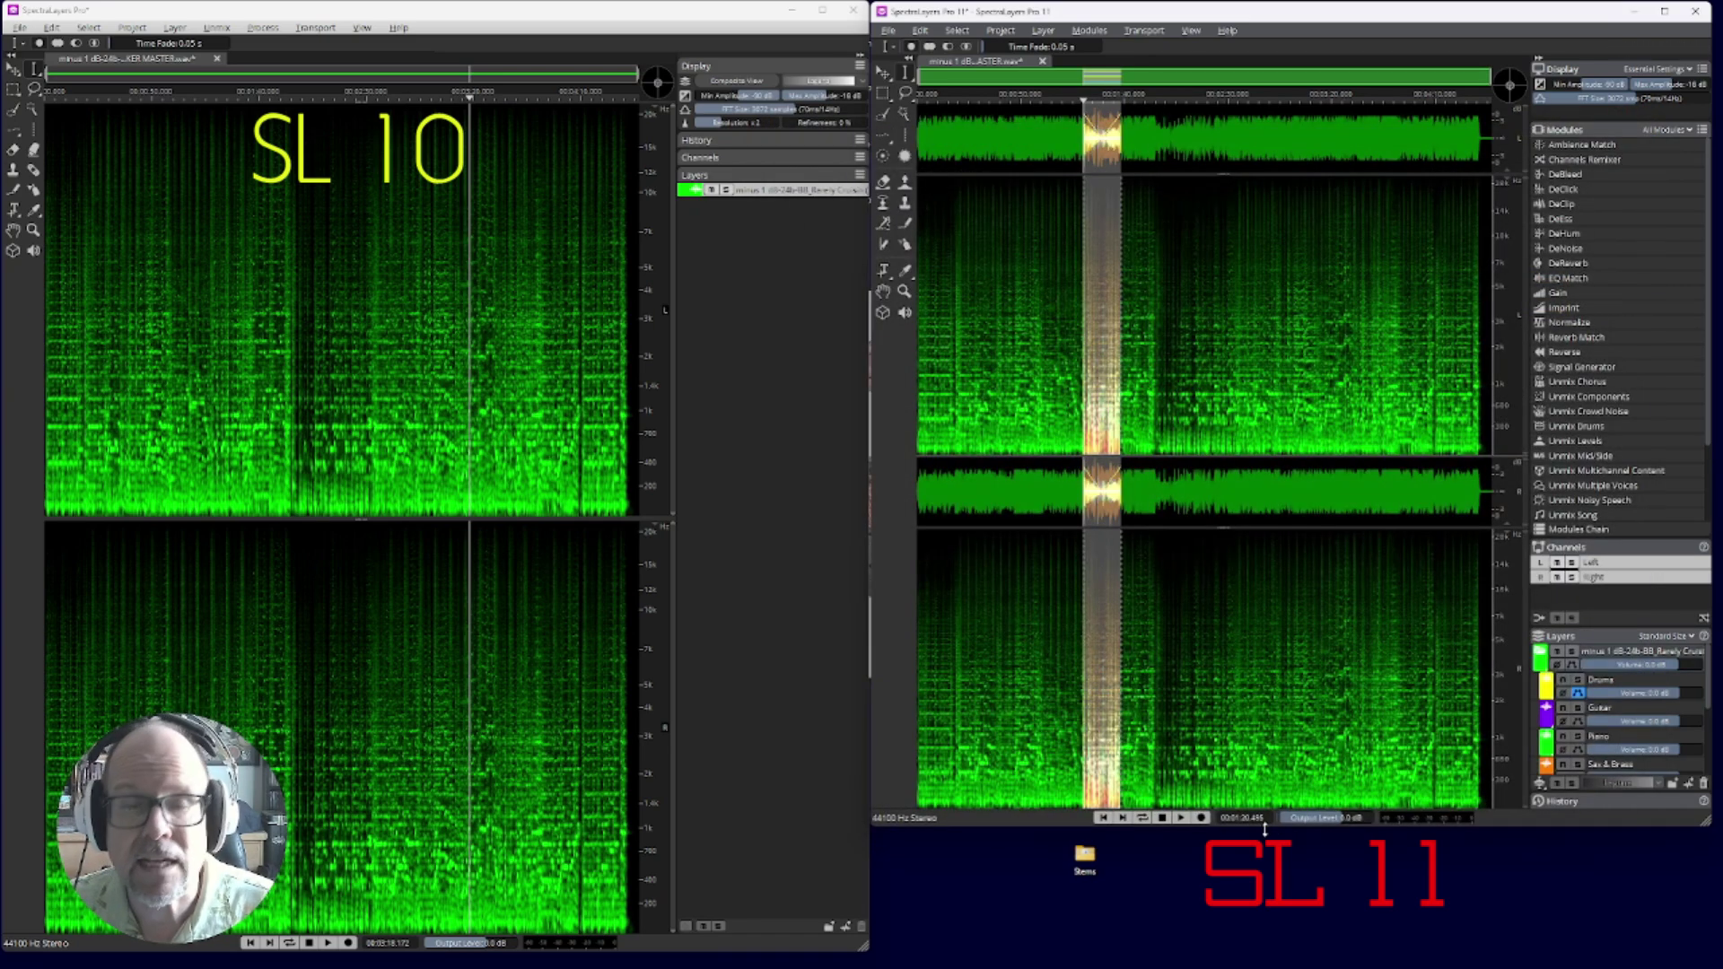
left_click(887, 30)
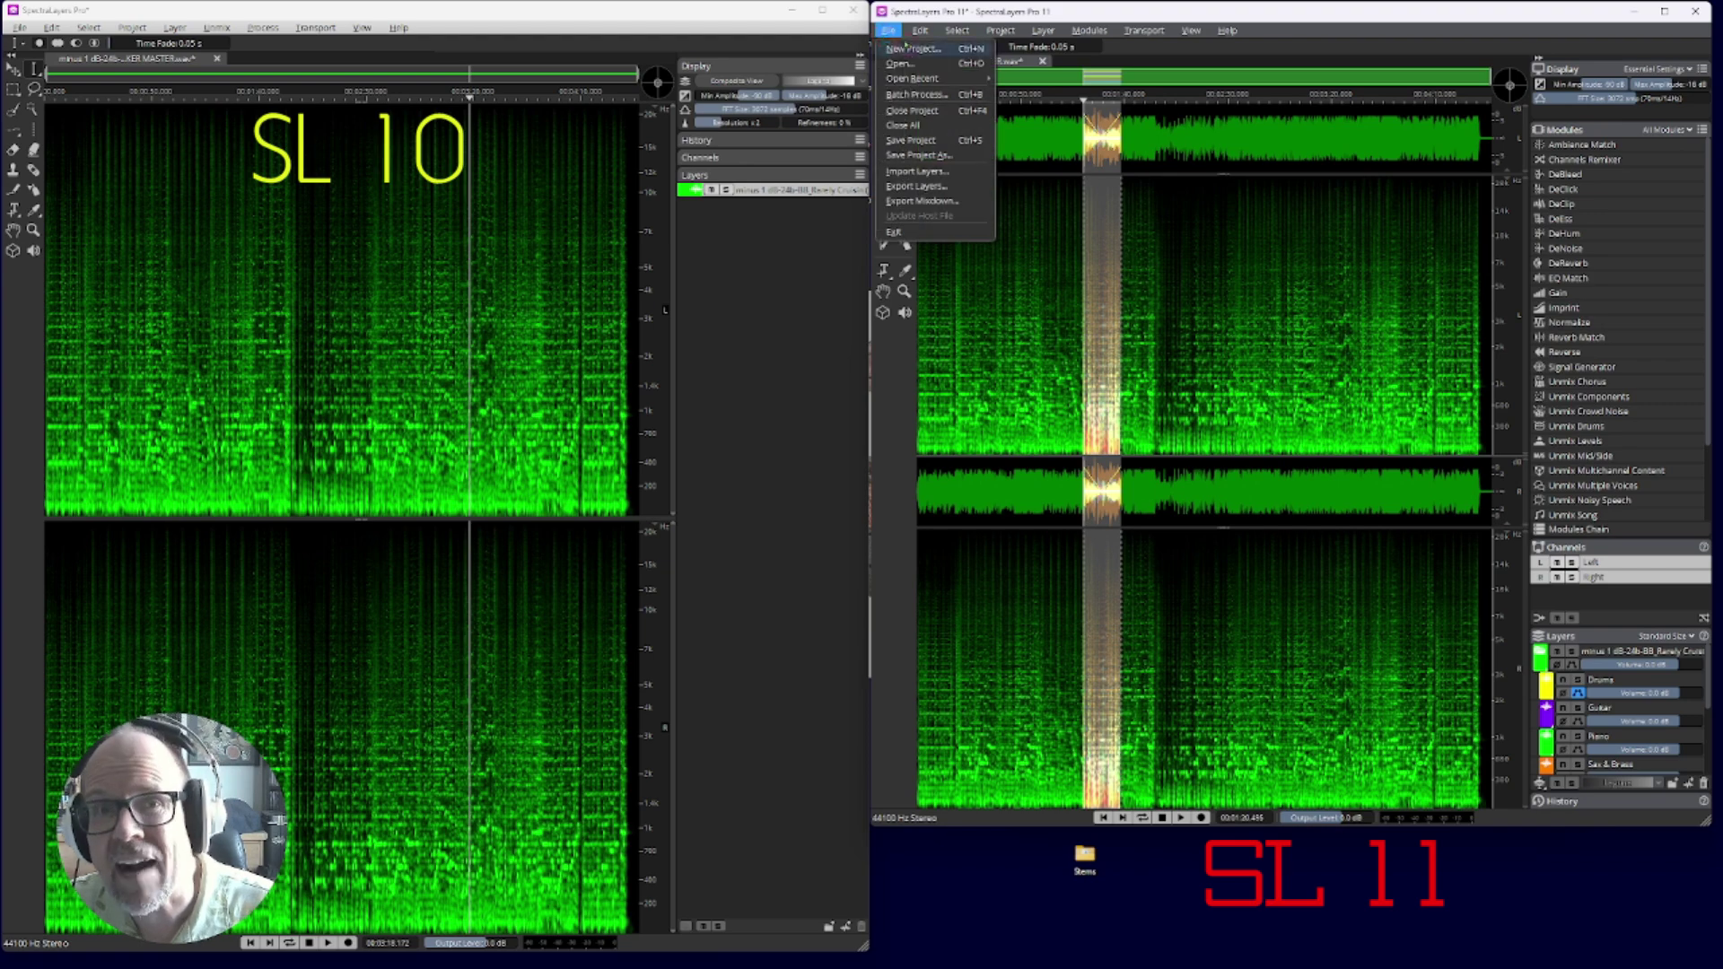
Choose Export Layers from the File menu
left_click(942, 186)
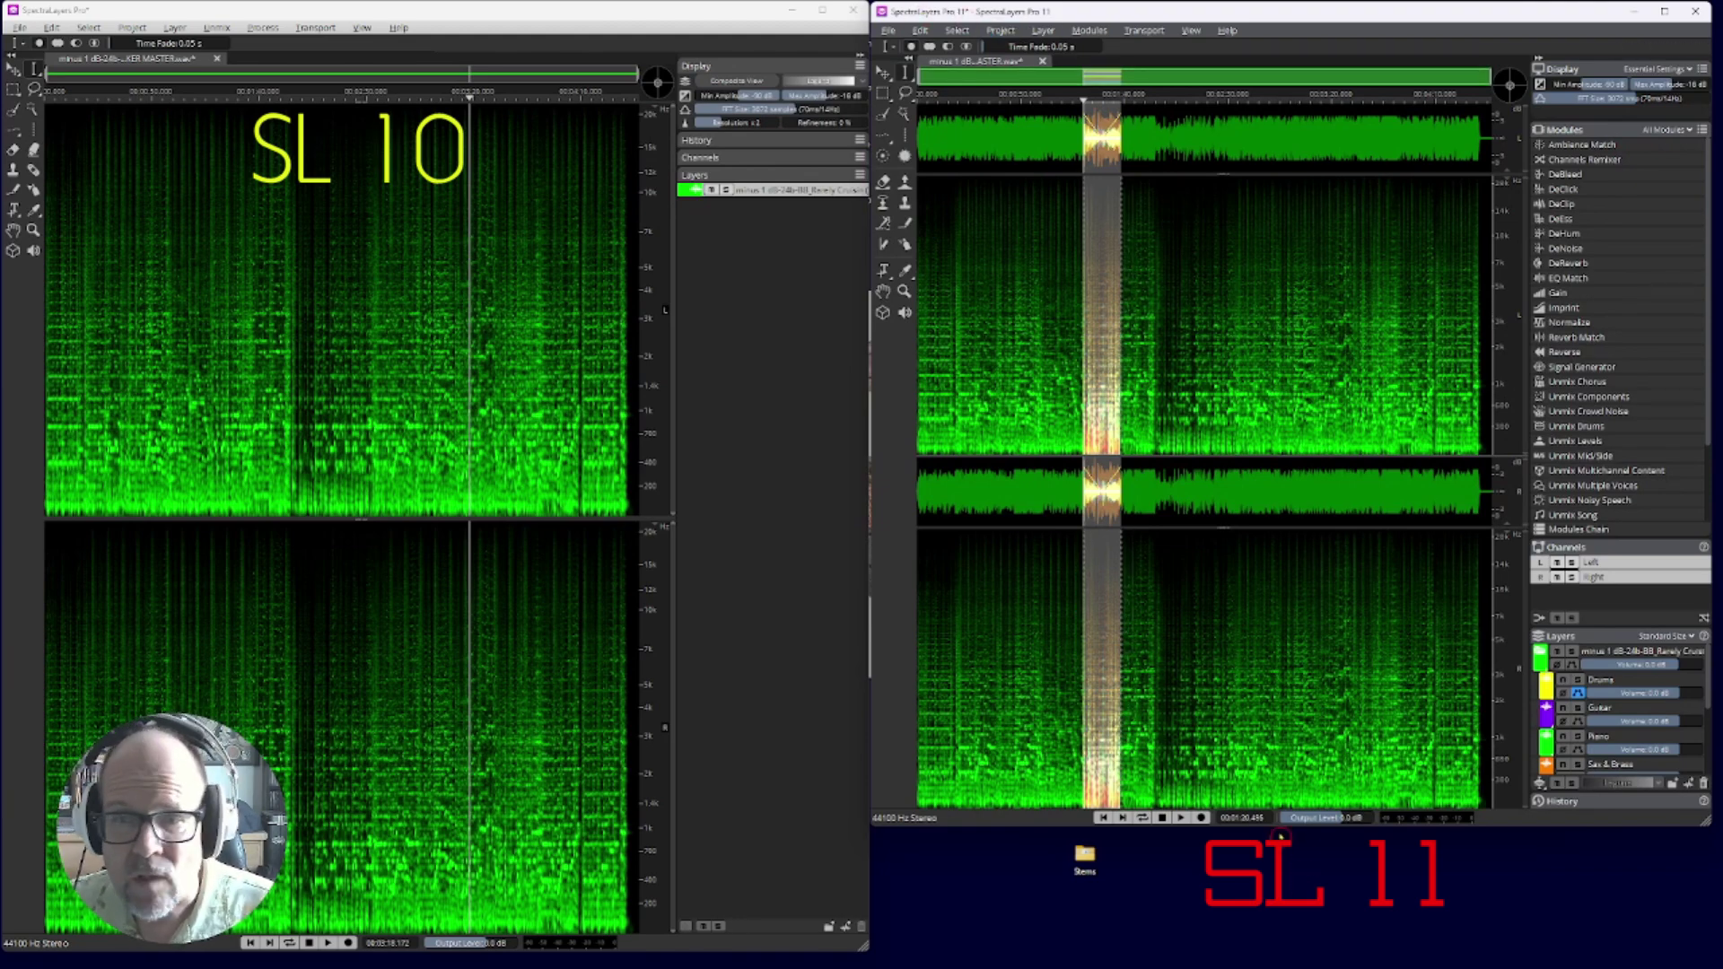
Restore the SpectraLayers 11 window to full screen height
left_click_drag(1274, 827, 1272, 954)
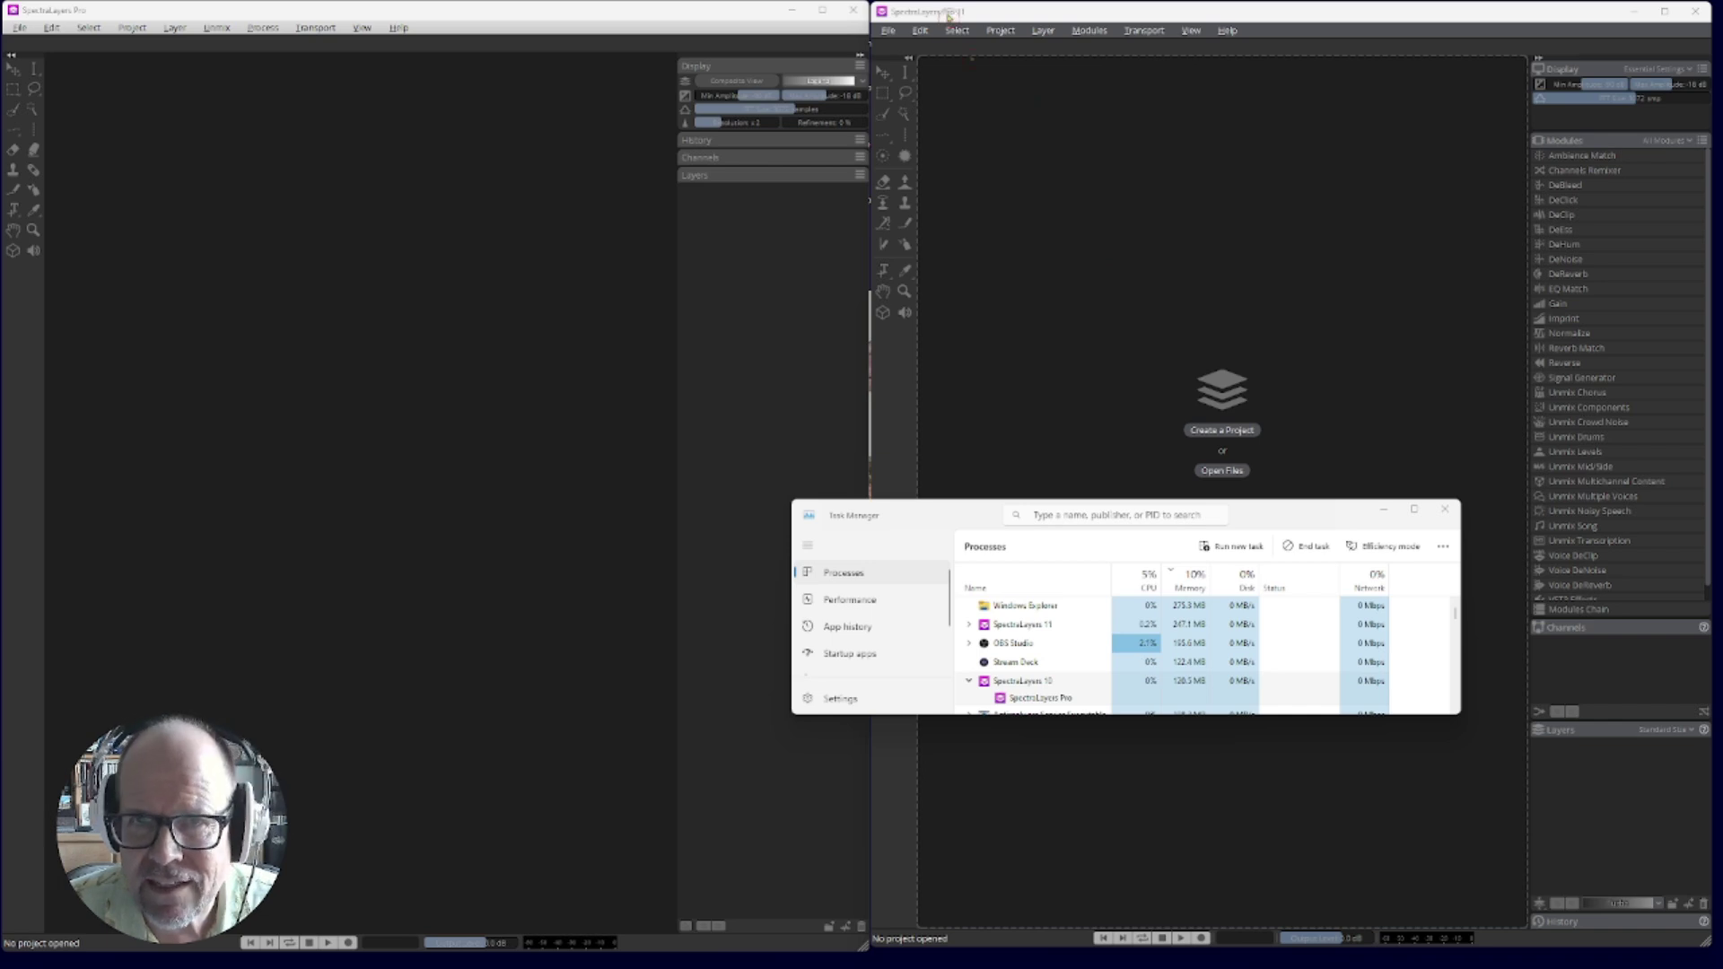
Select the SpectraLayers 11 process in Task Manager
left_click(1183, 628)
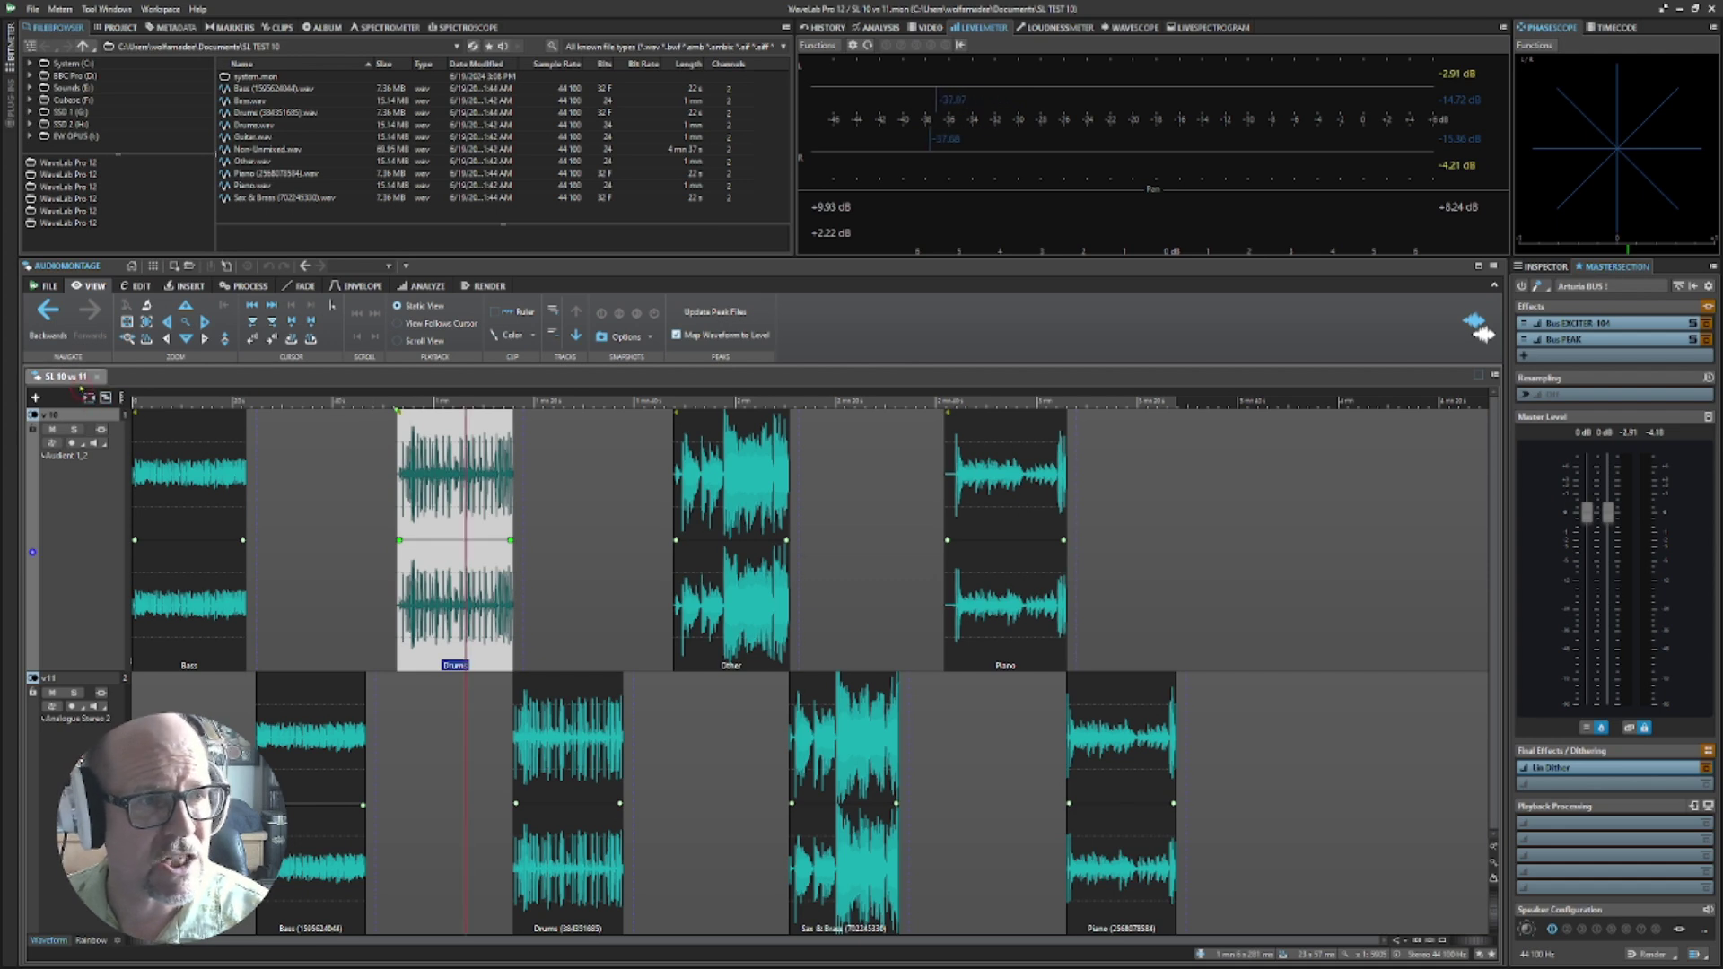
left_click(74, 430)
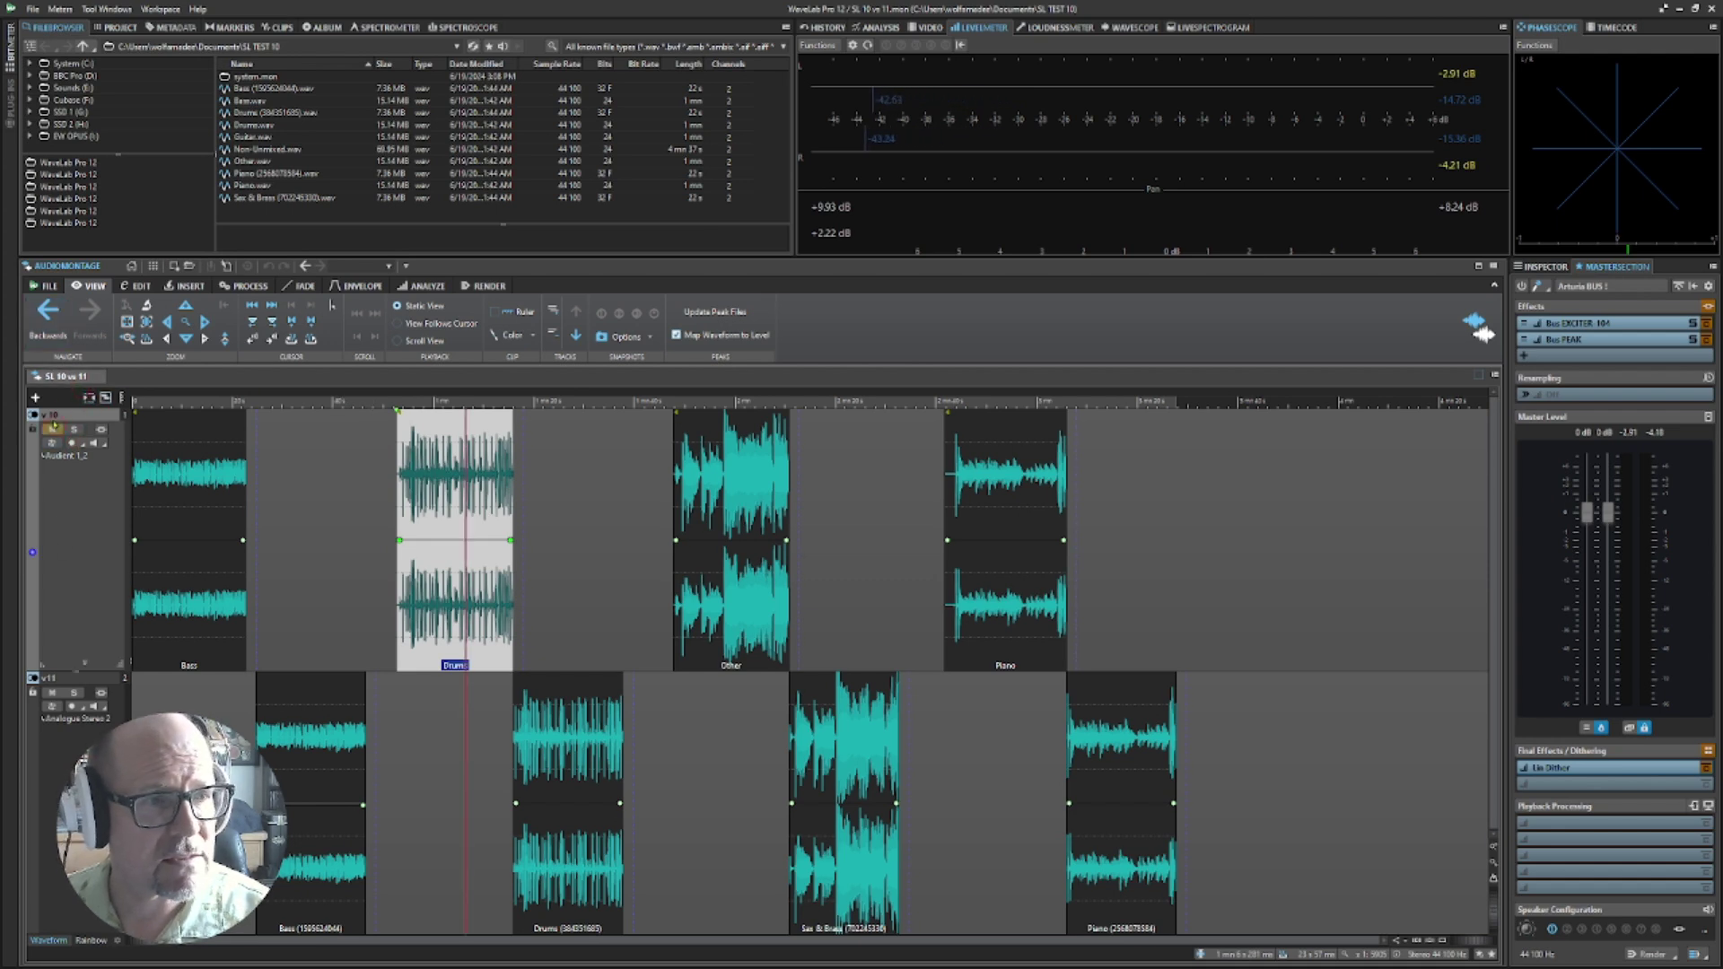
left_click(74, 693)
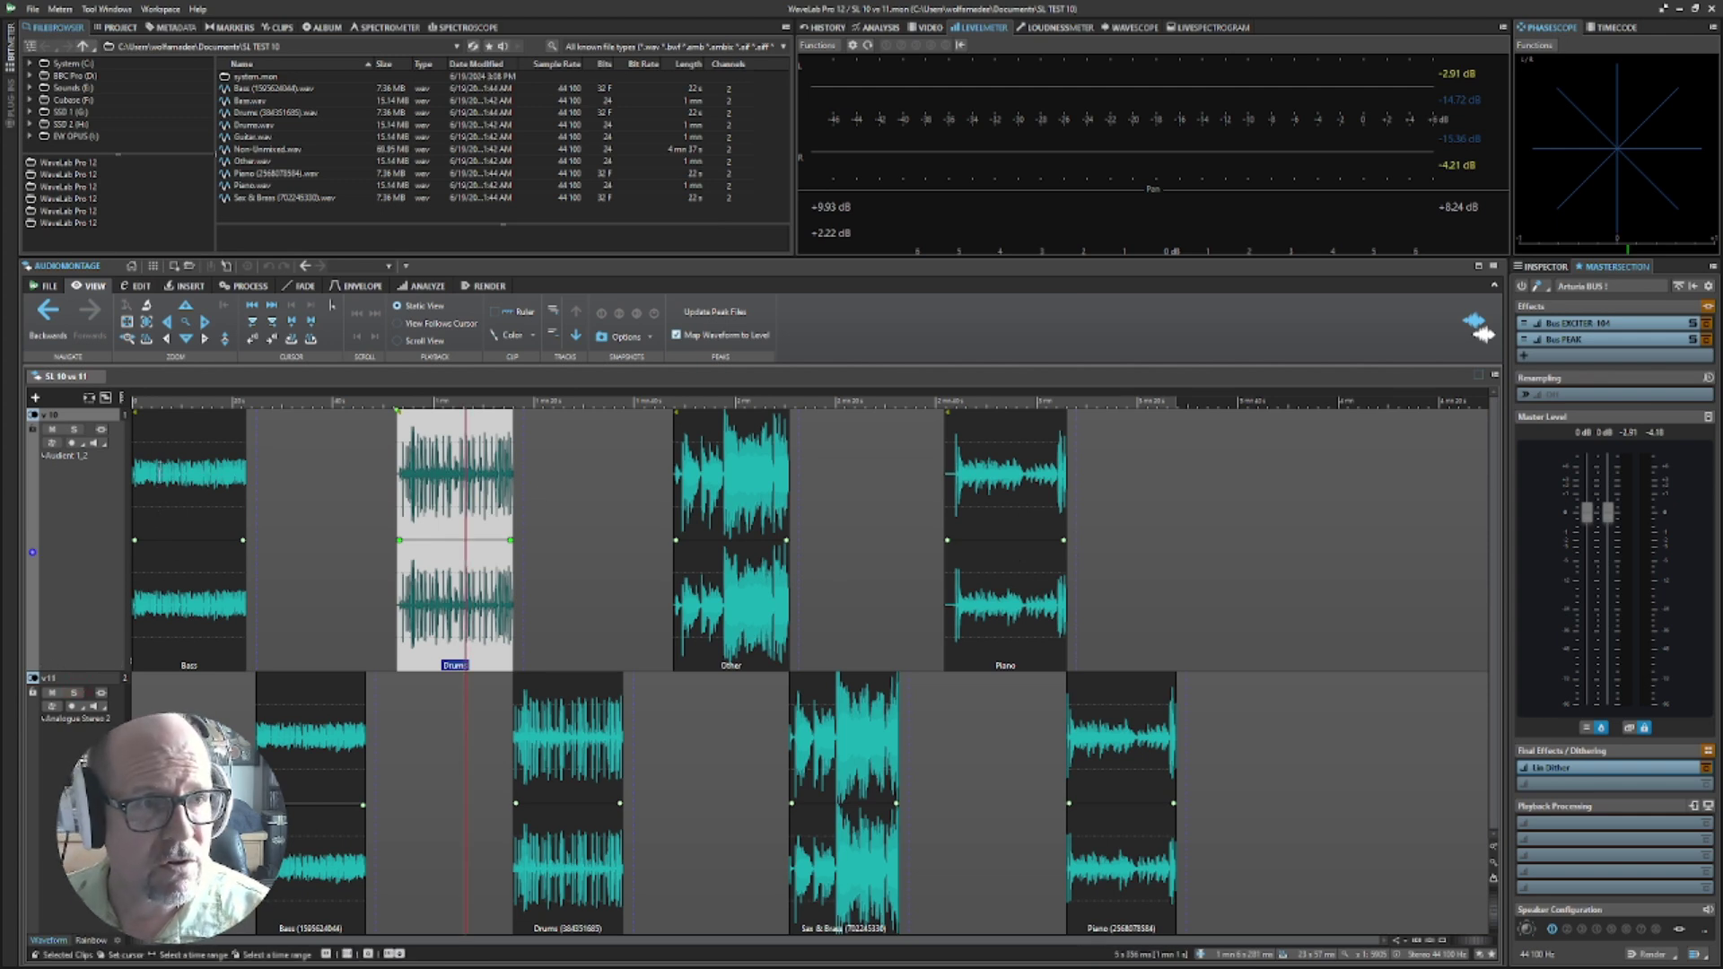
key("space")
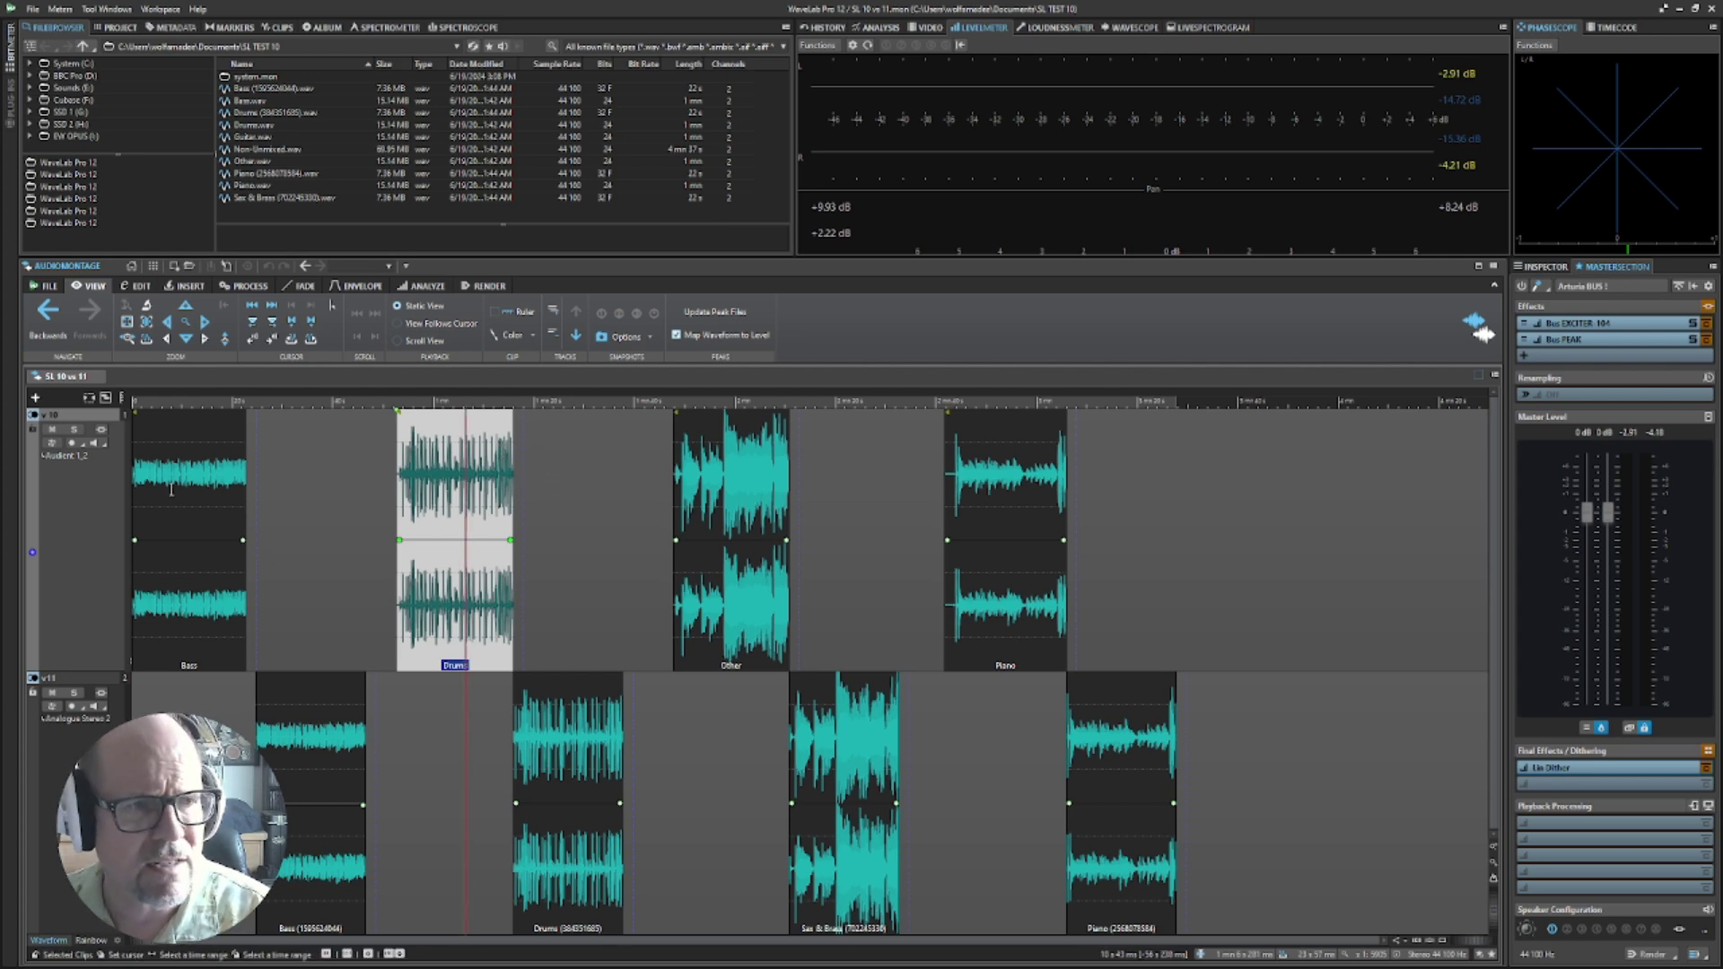
left_click(153, 419)
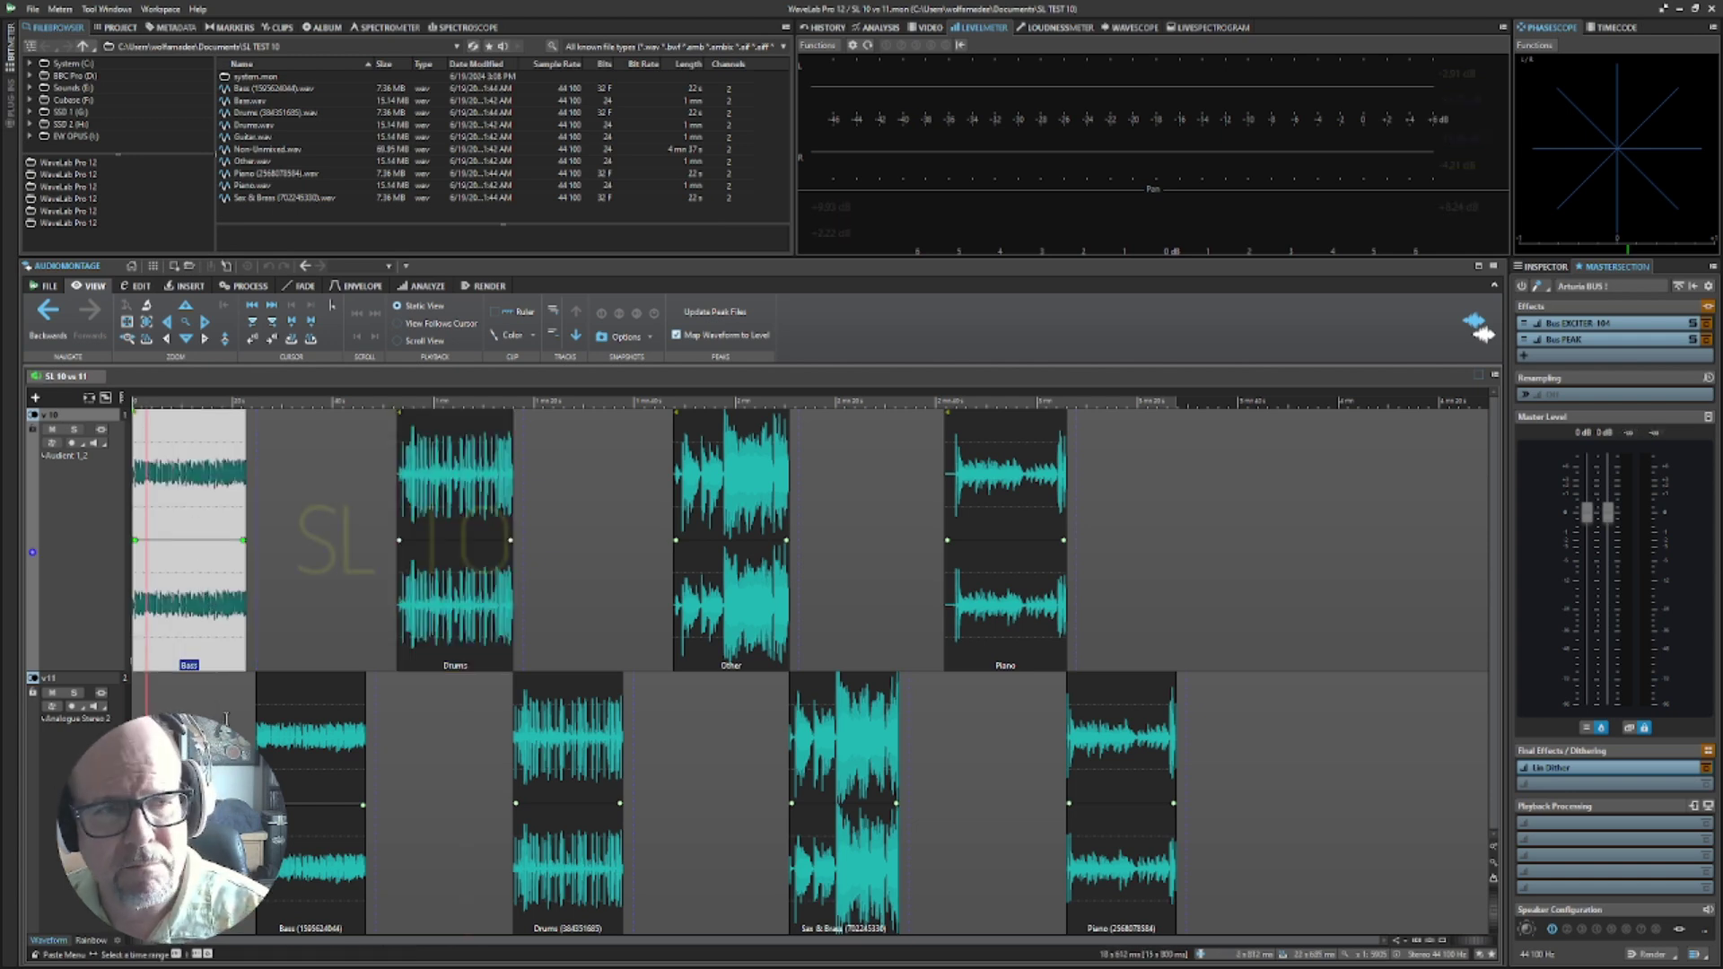
key("space")
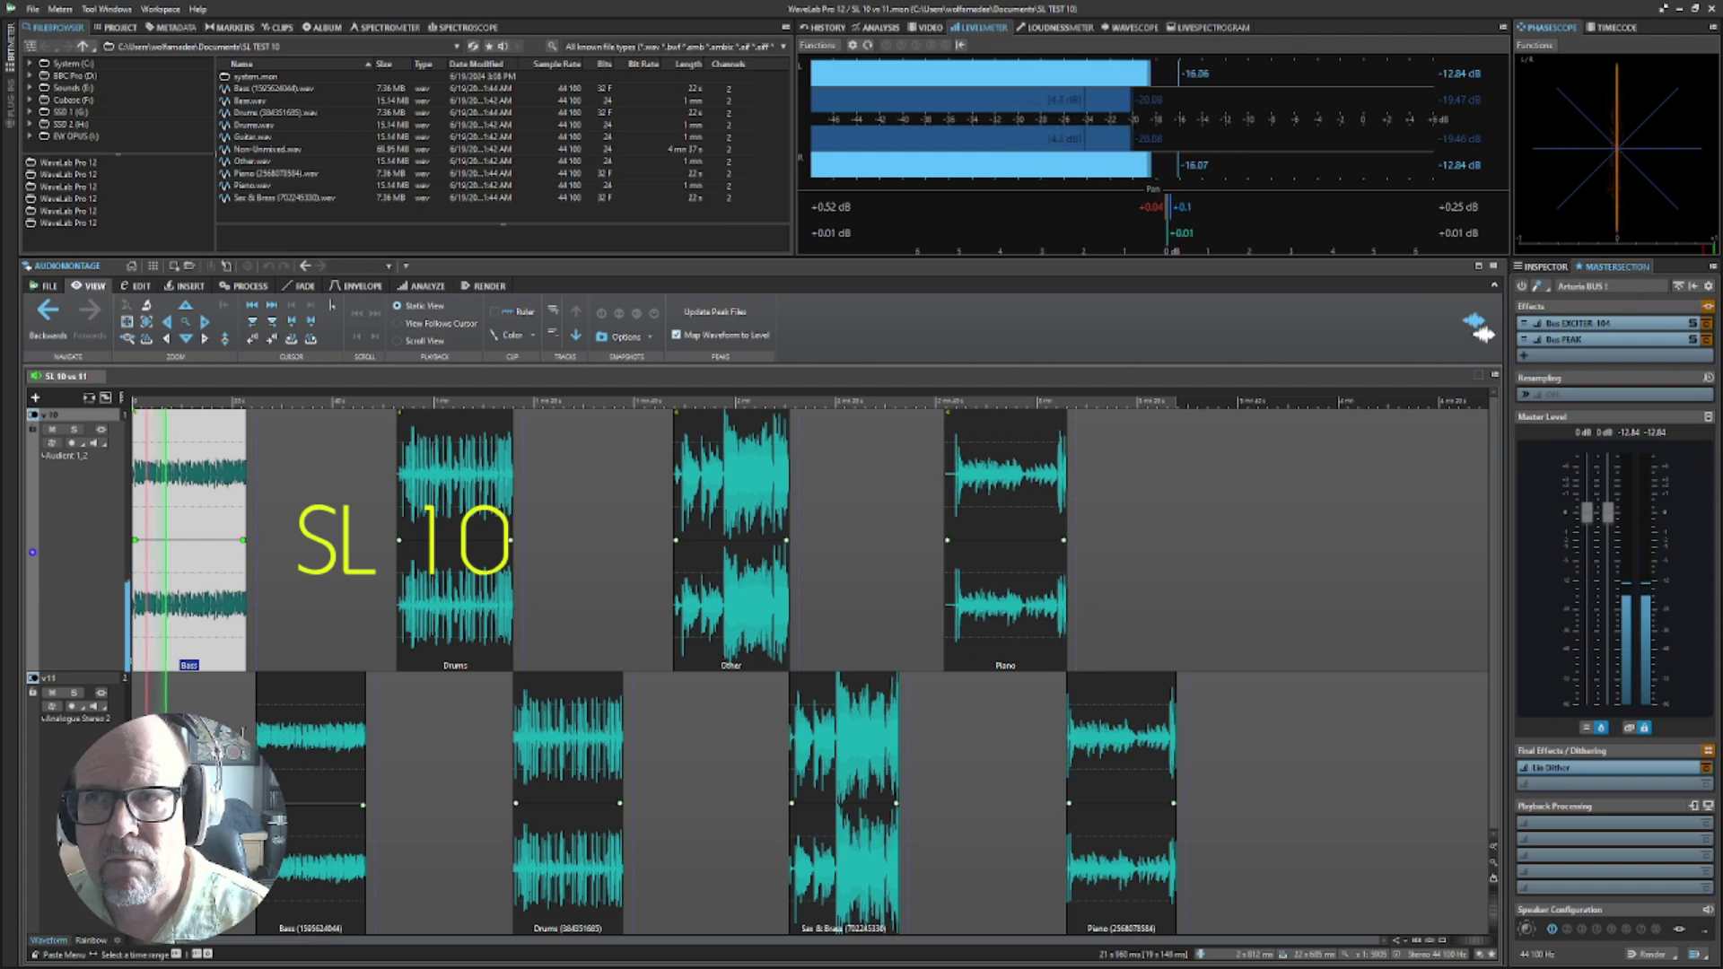
left_click(272, 648)
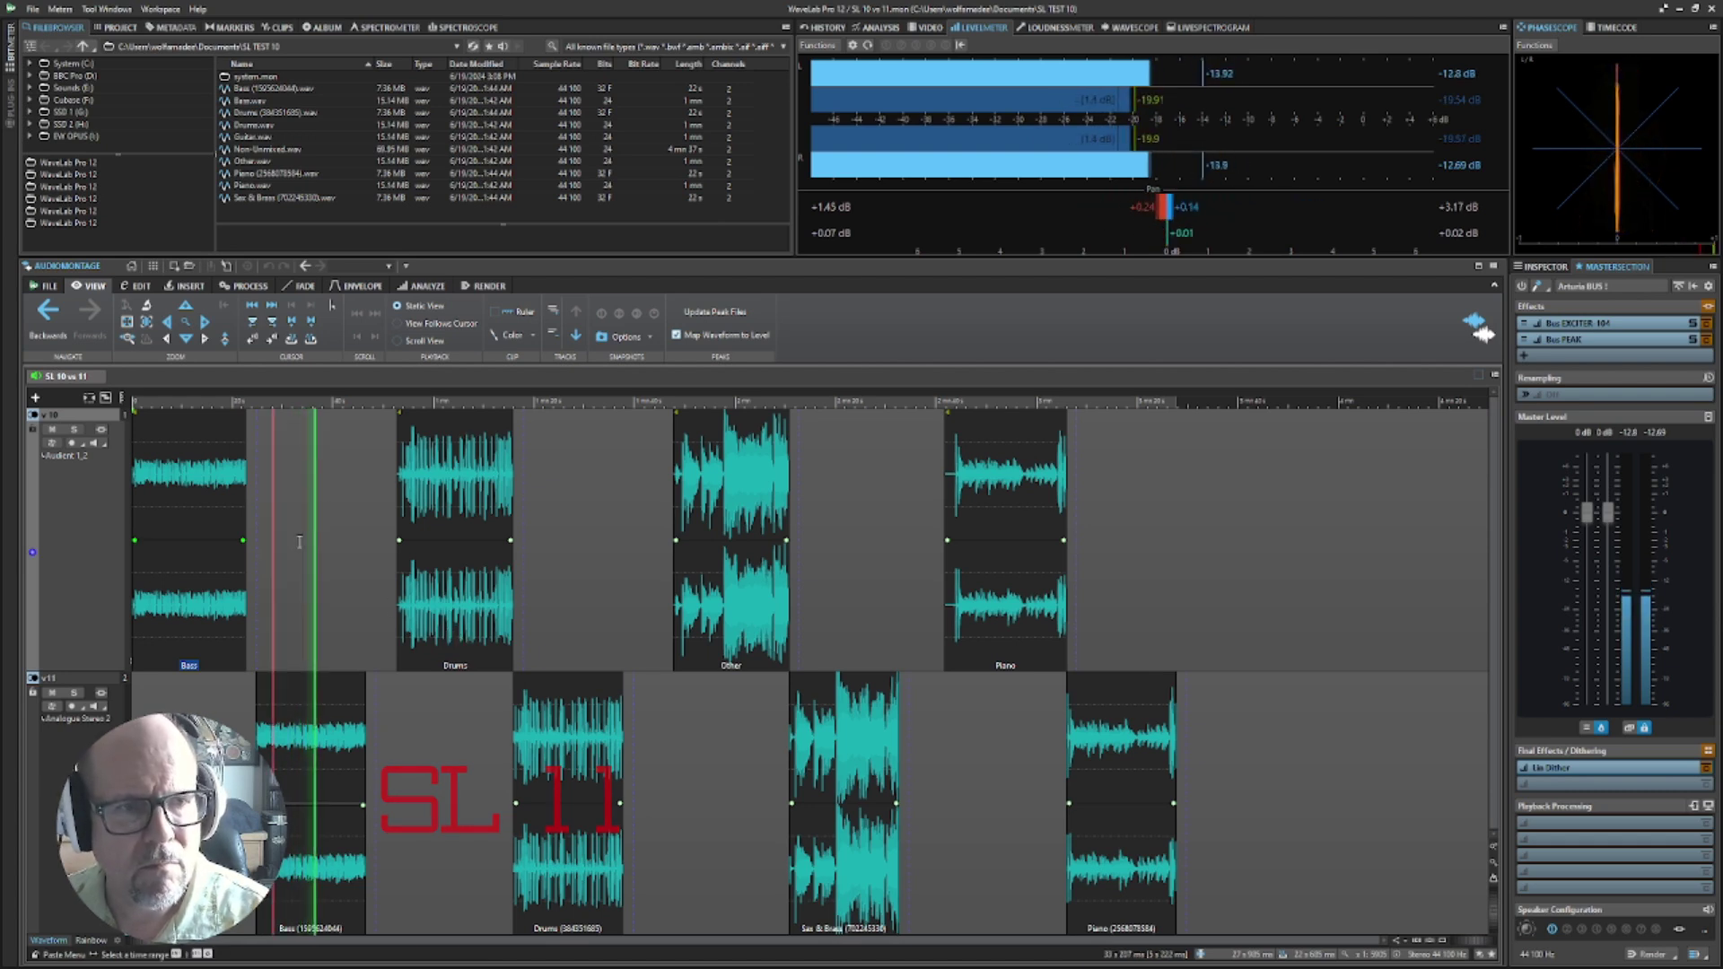
key("space")
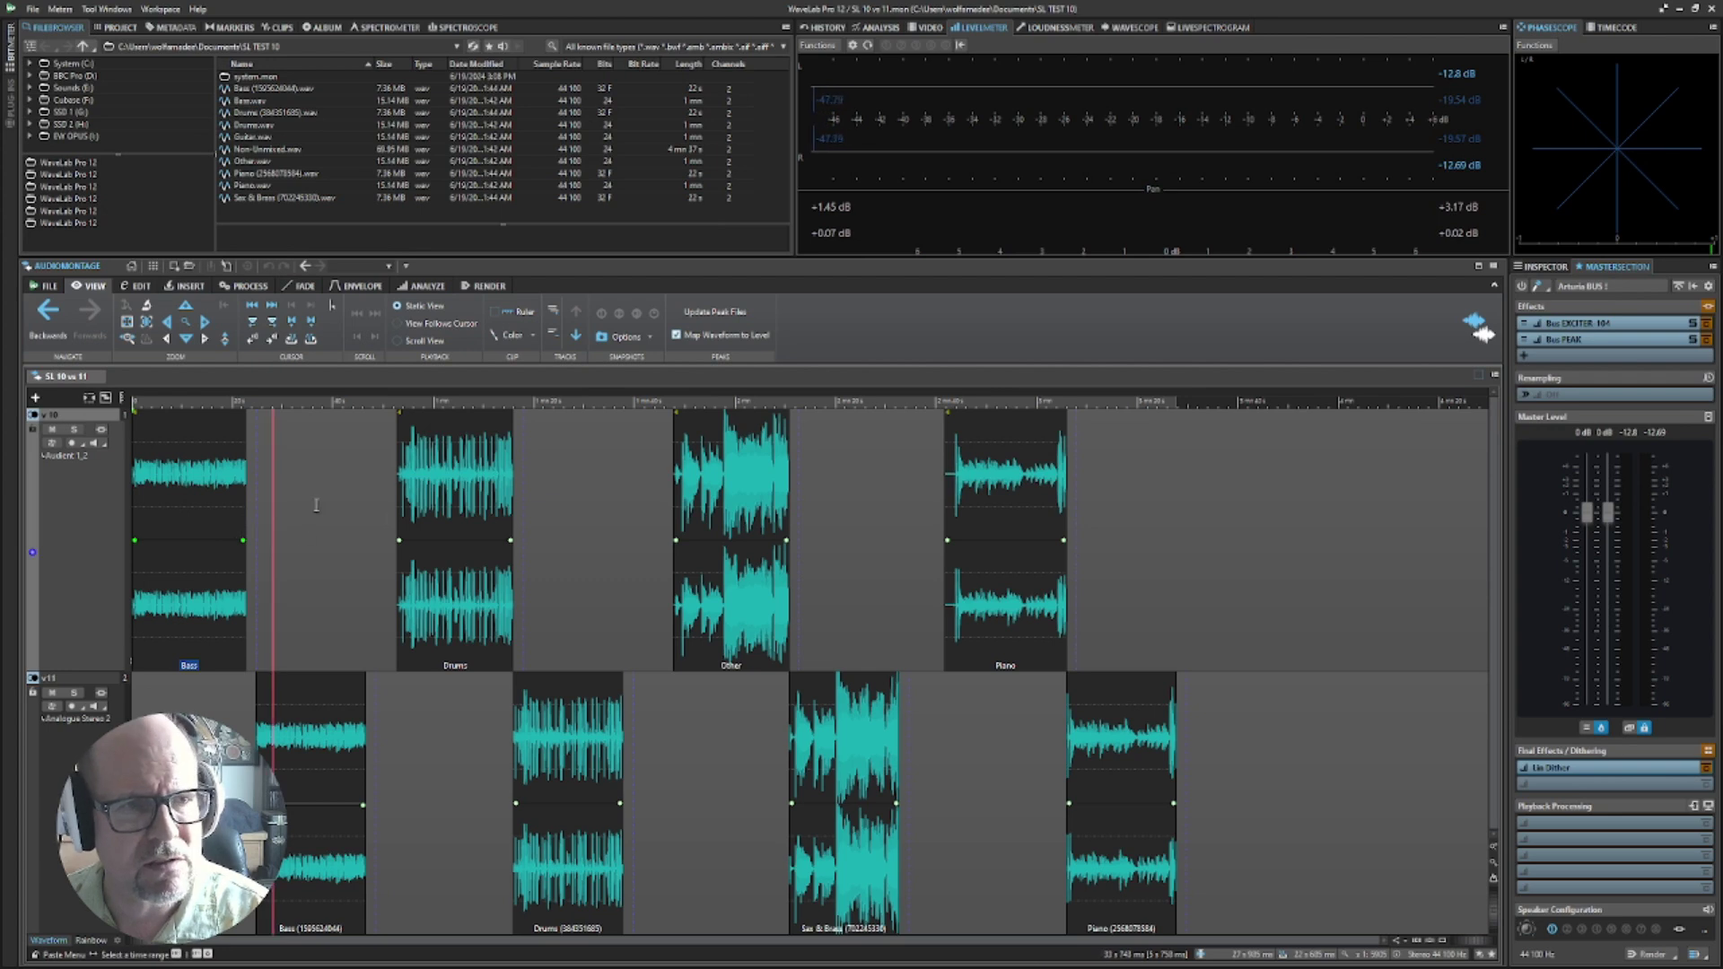
left_click(412, 685)
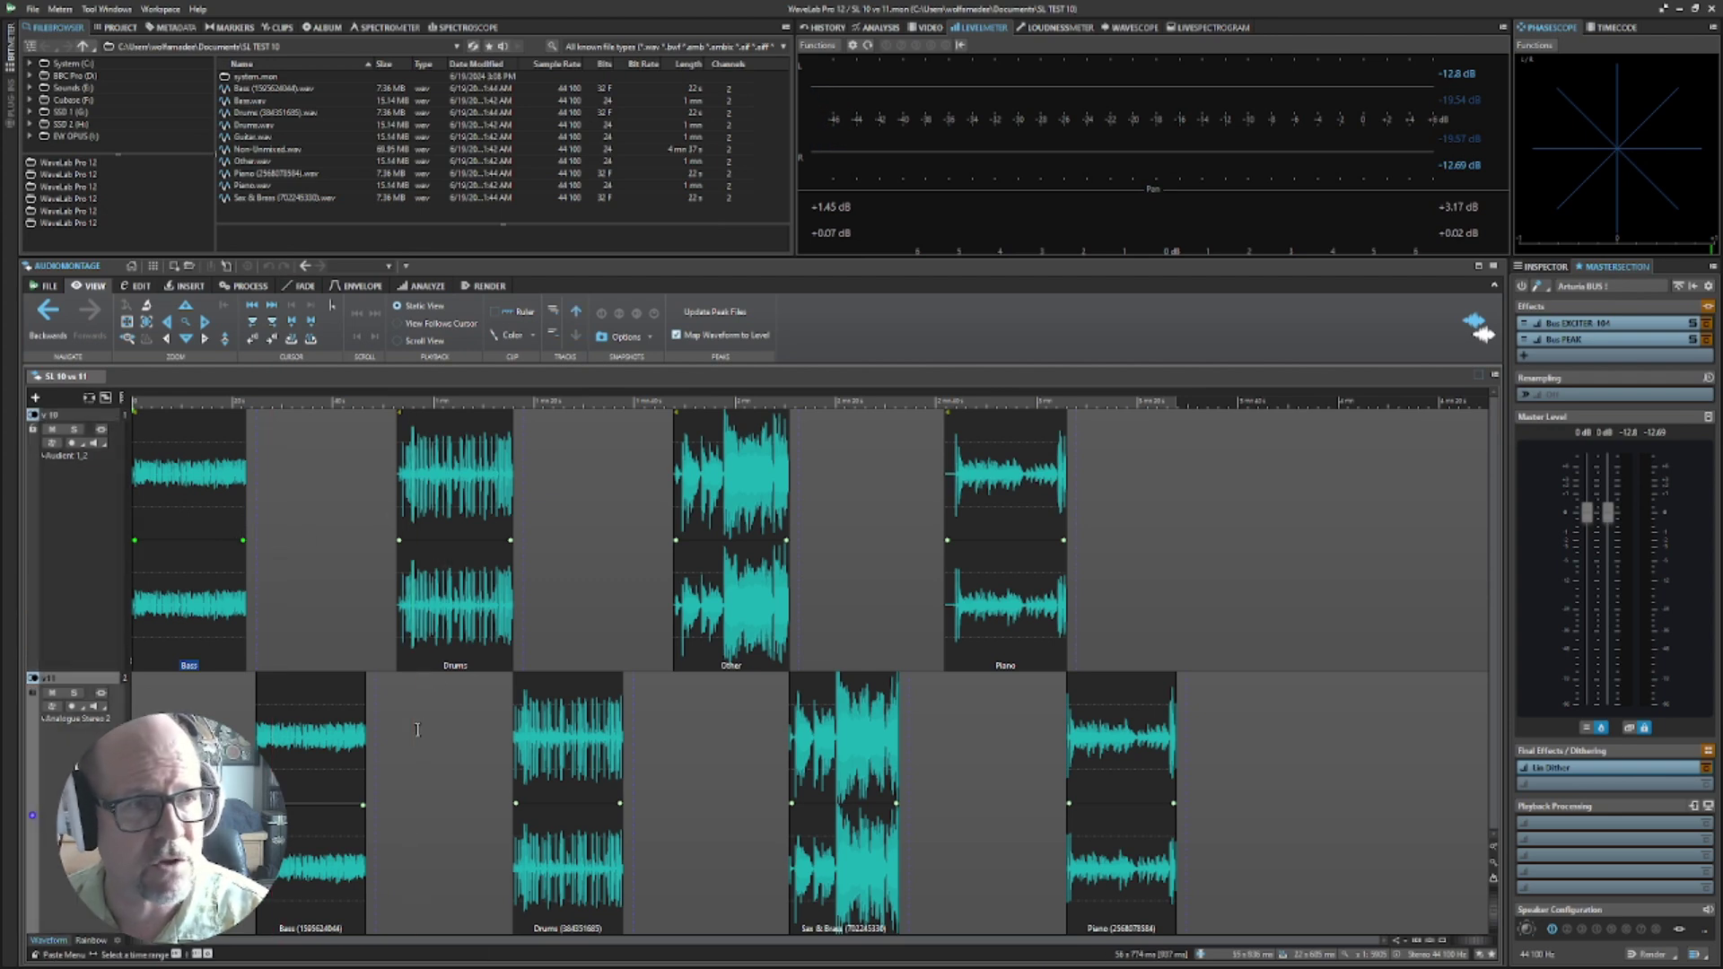
key("space")
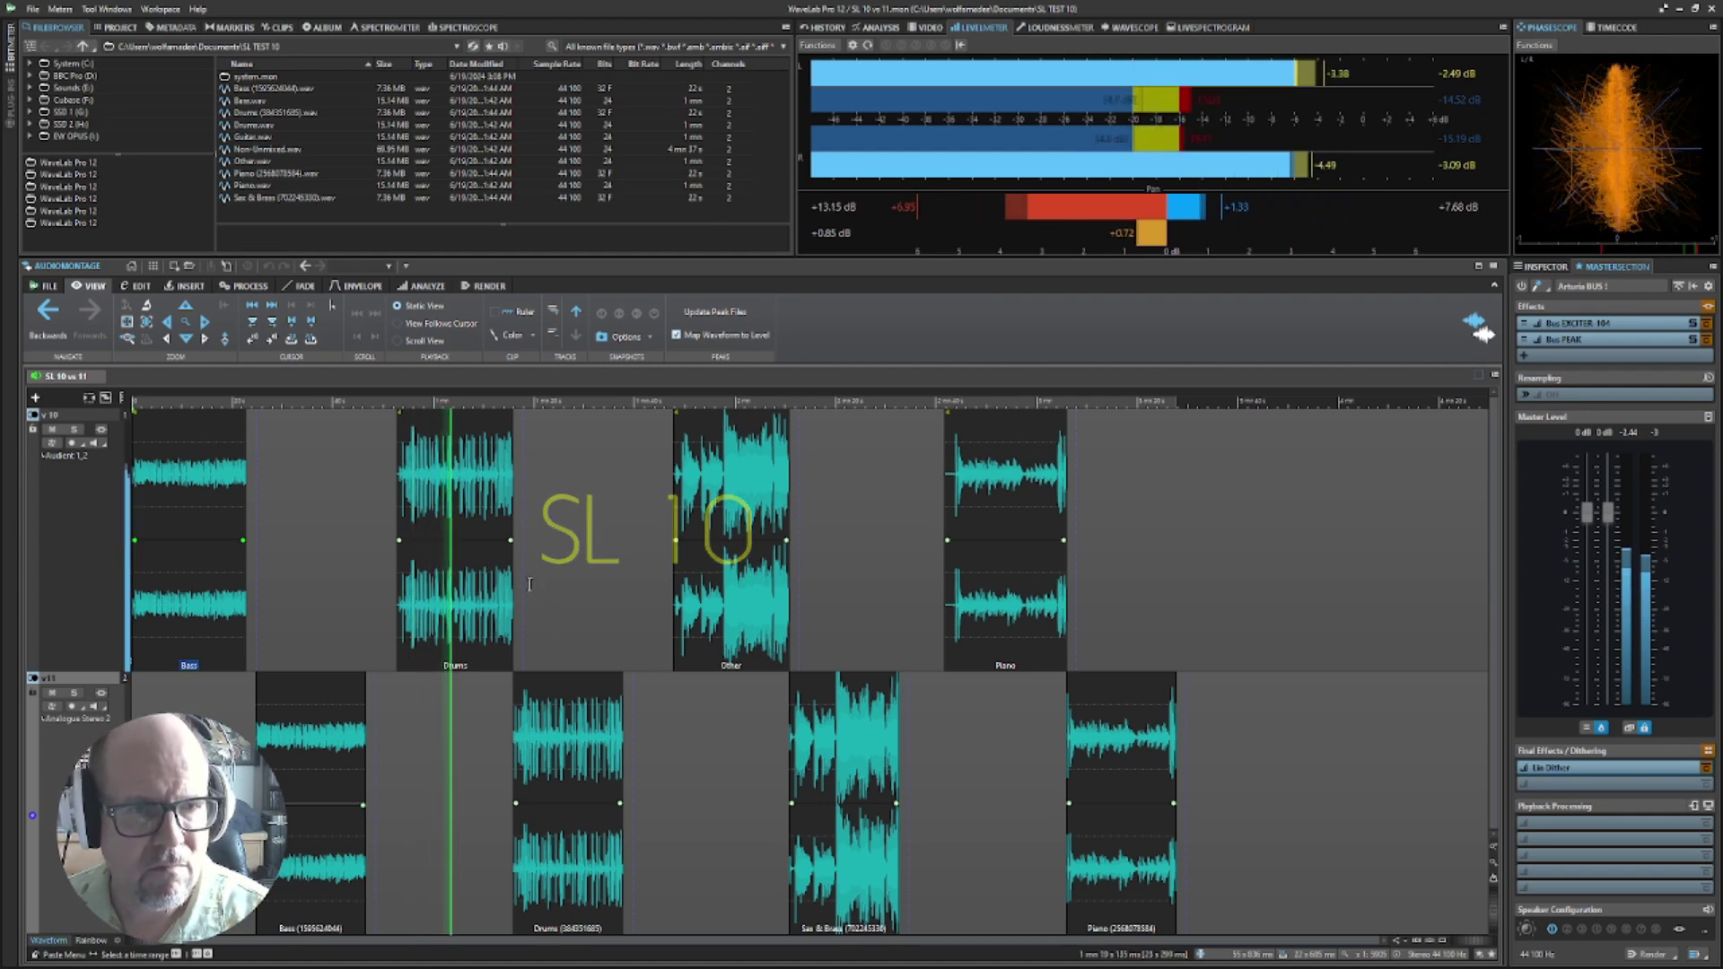
left_click(528, 691)
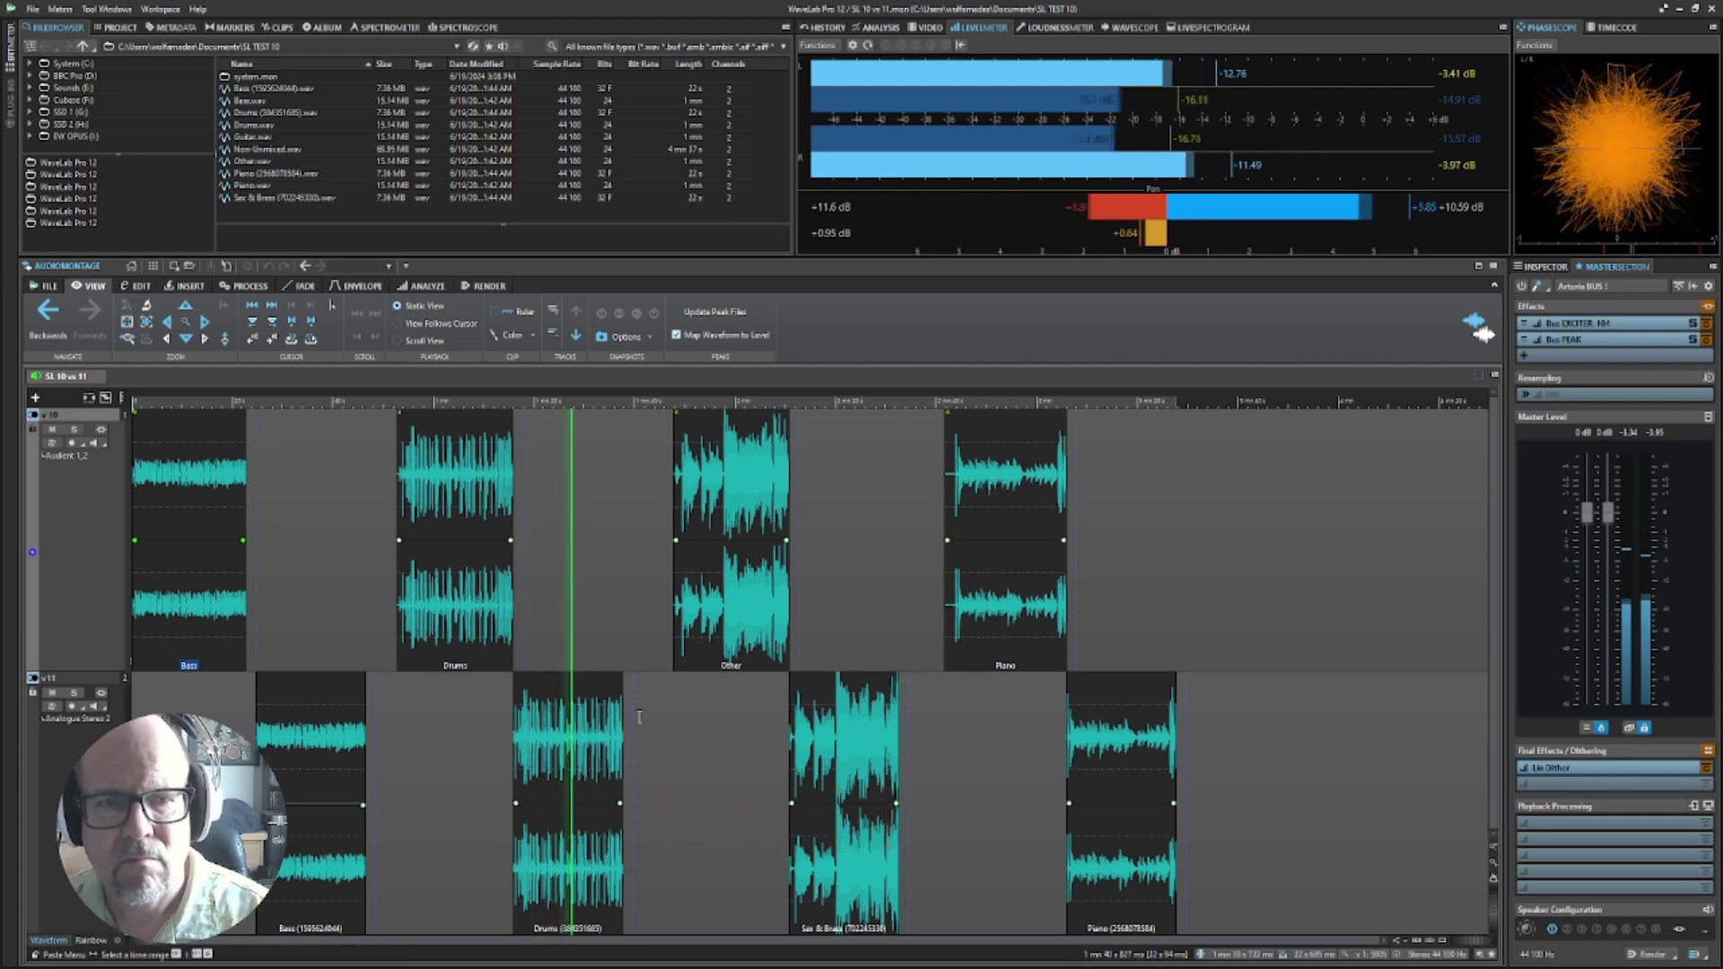
key("space")
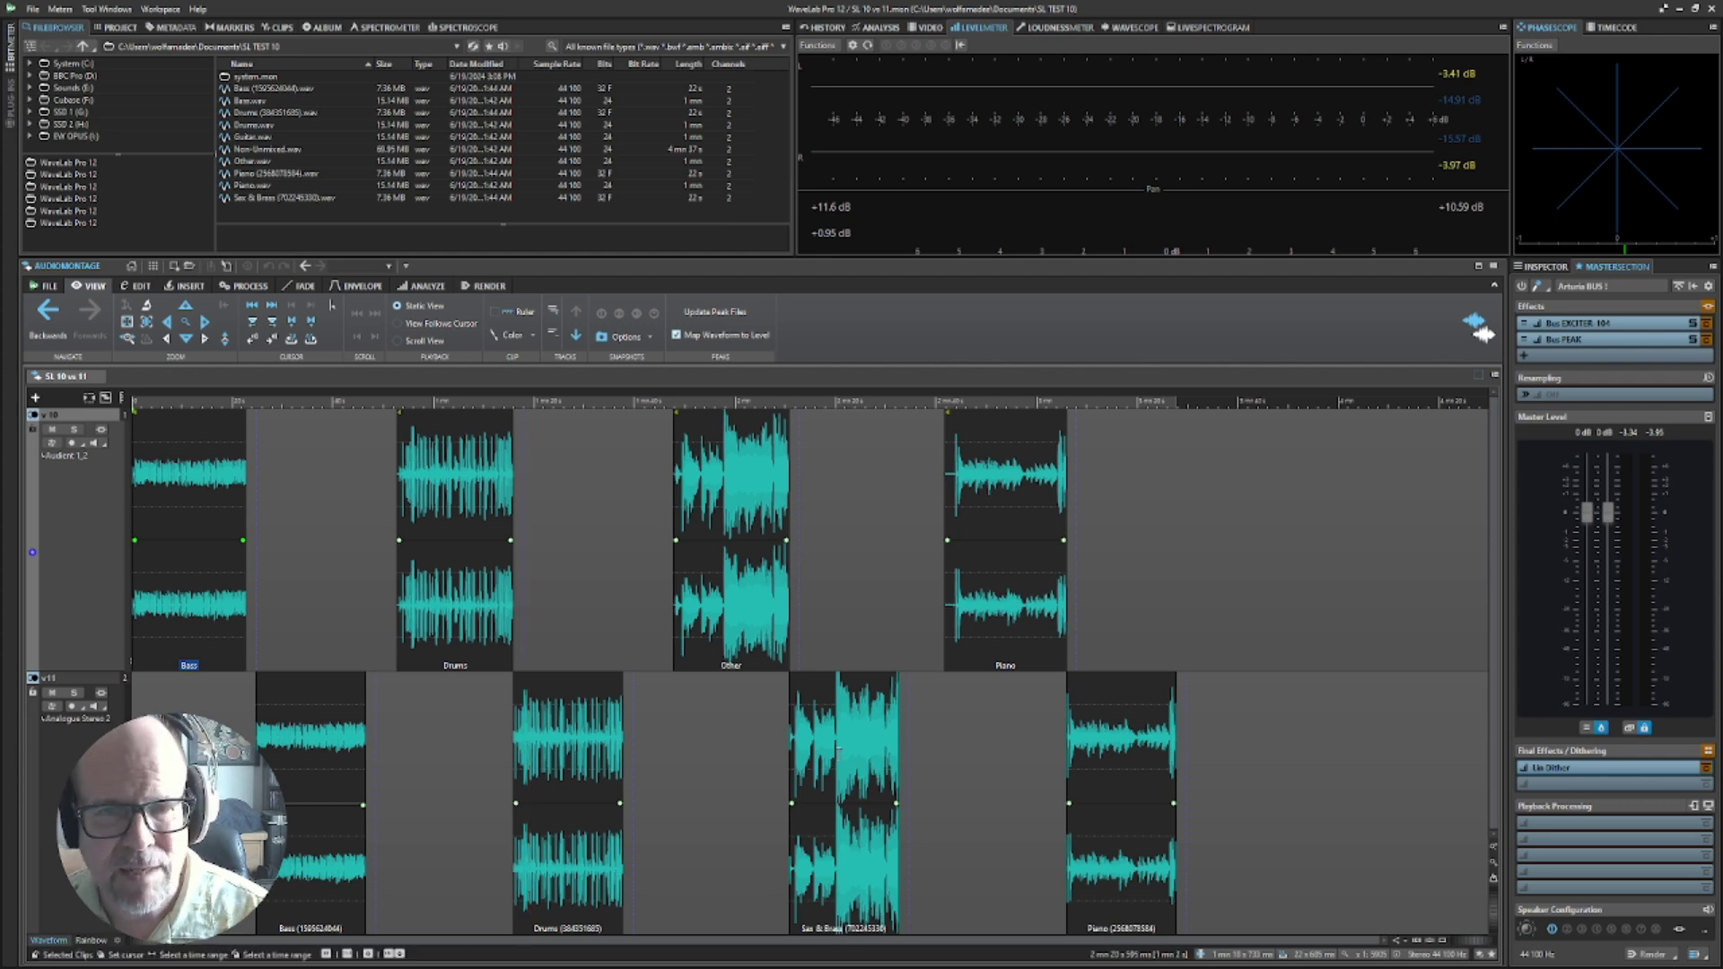
left_click(679, 693)
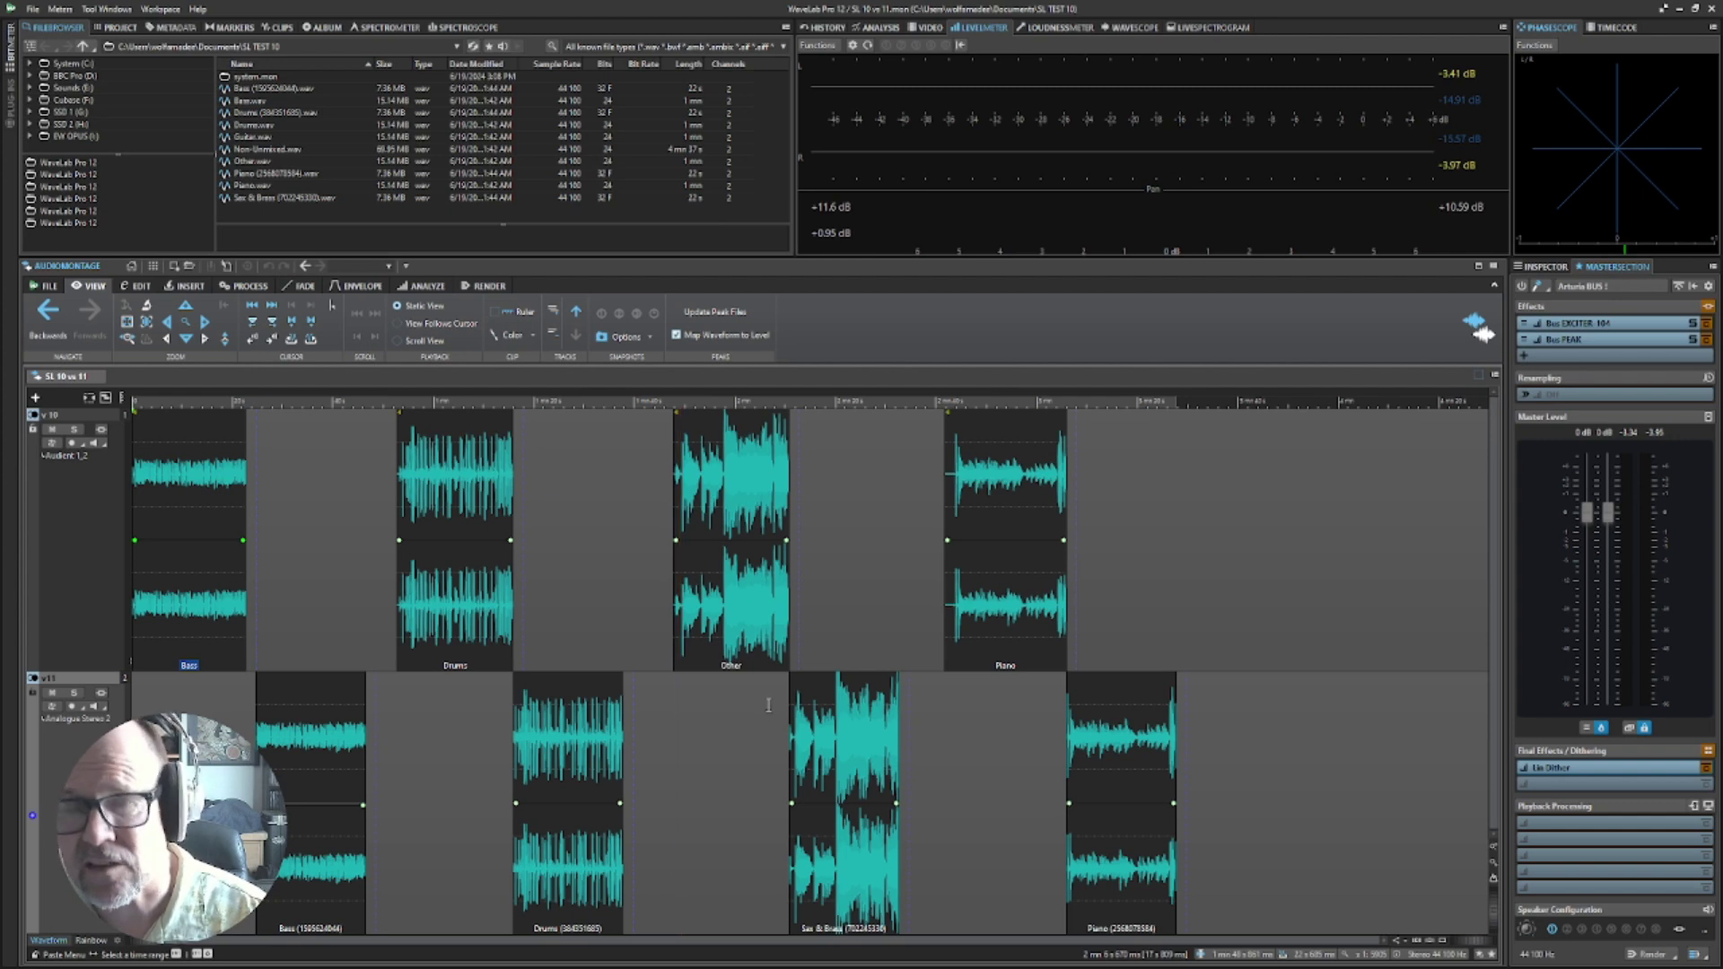
key("space")
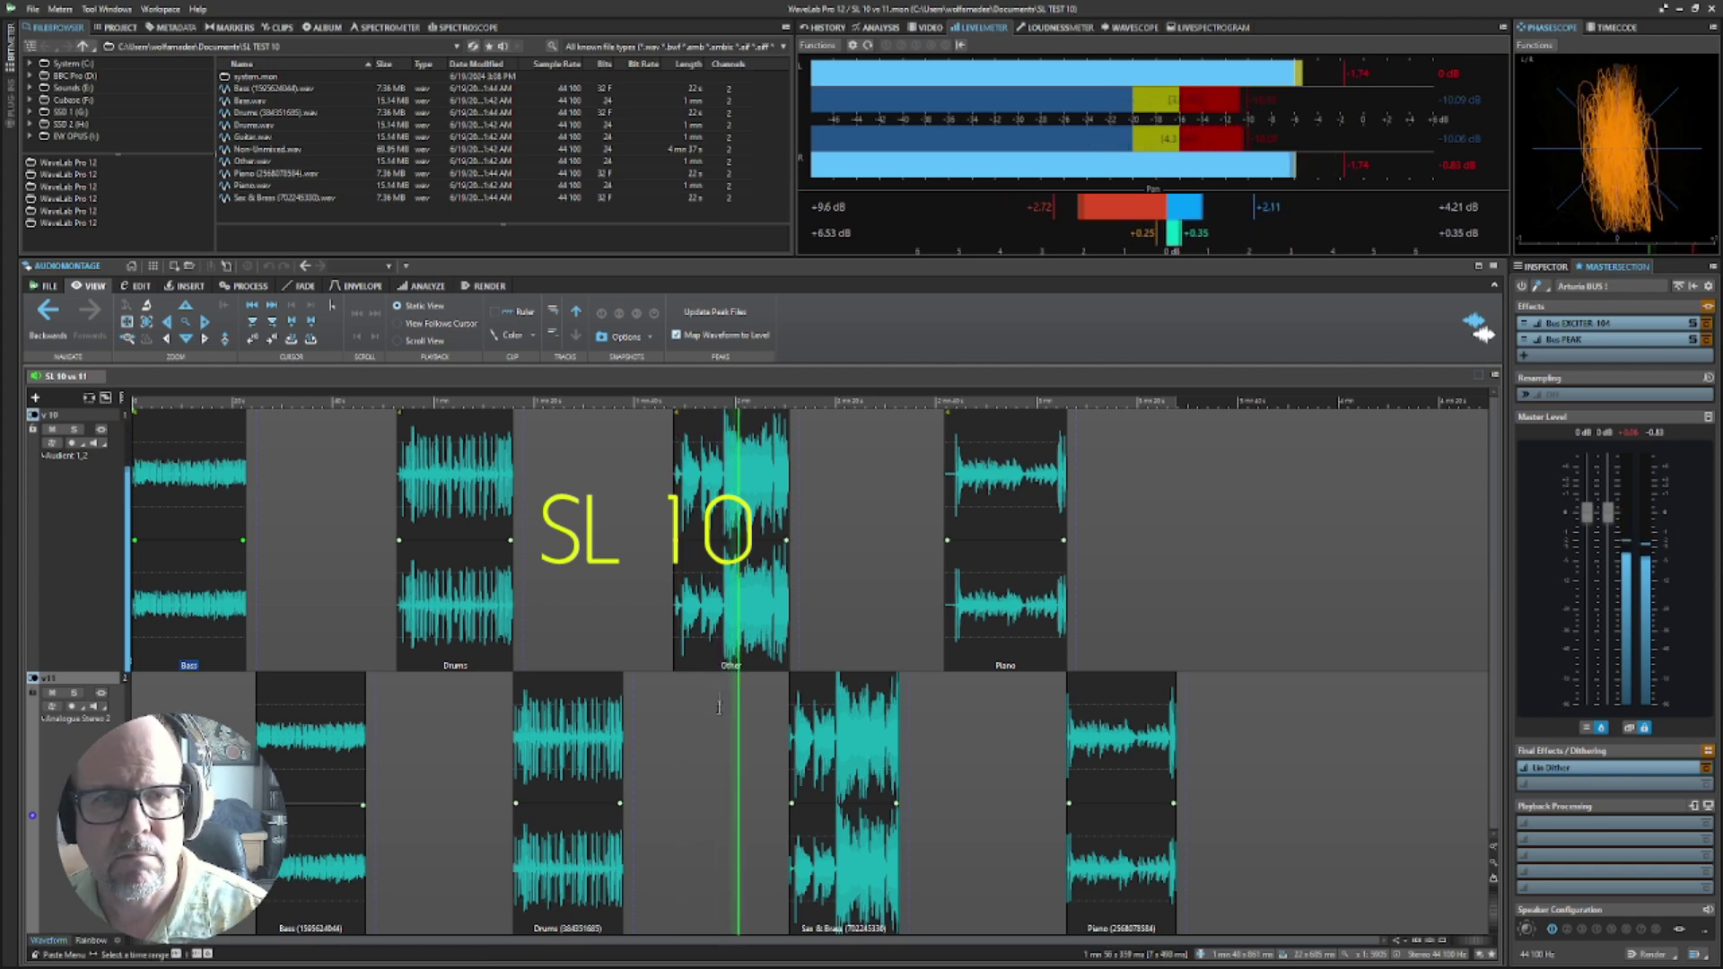
key("space")
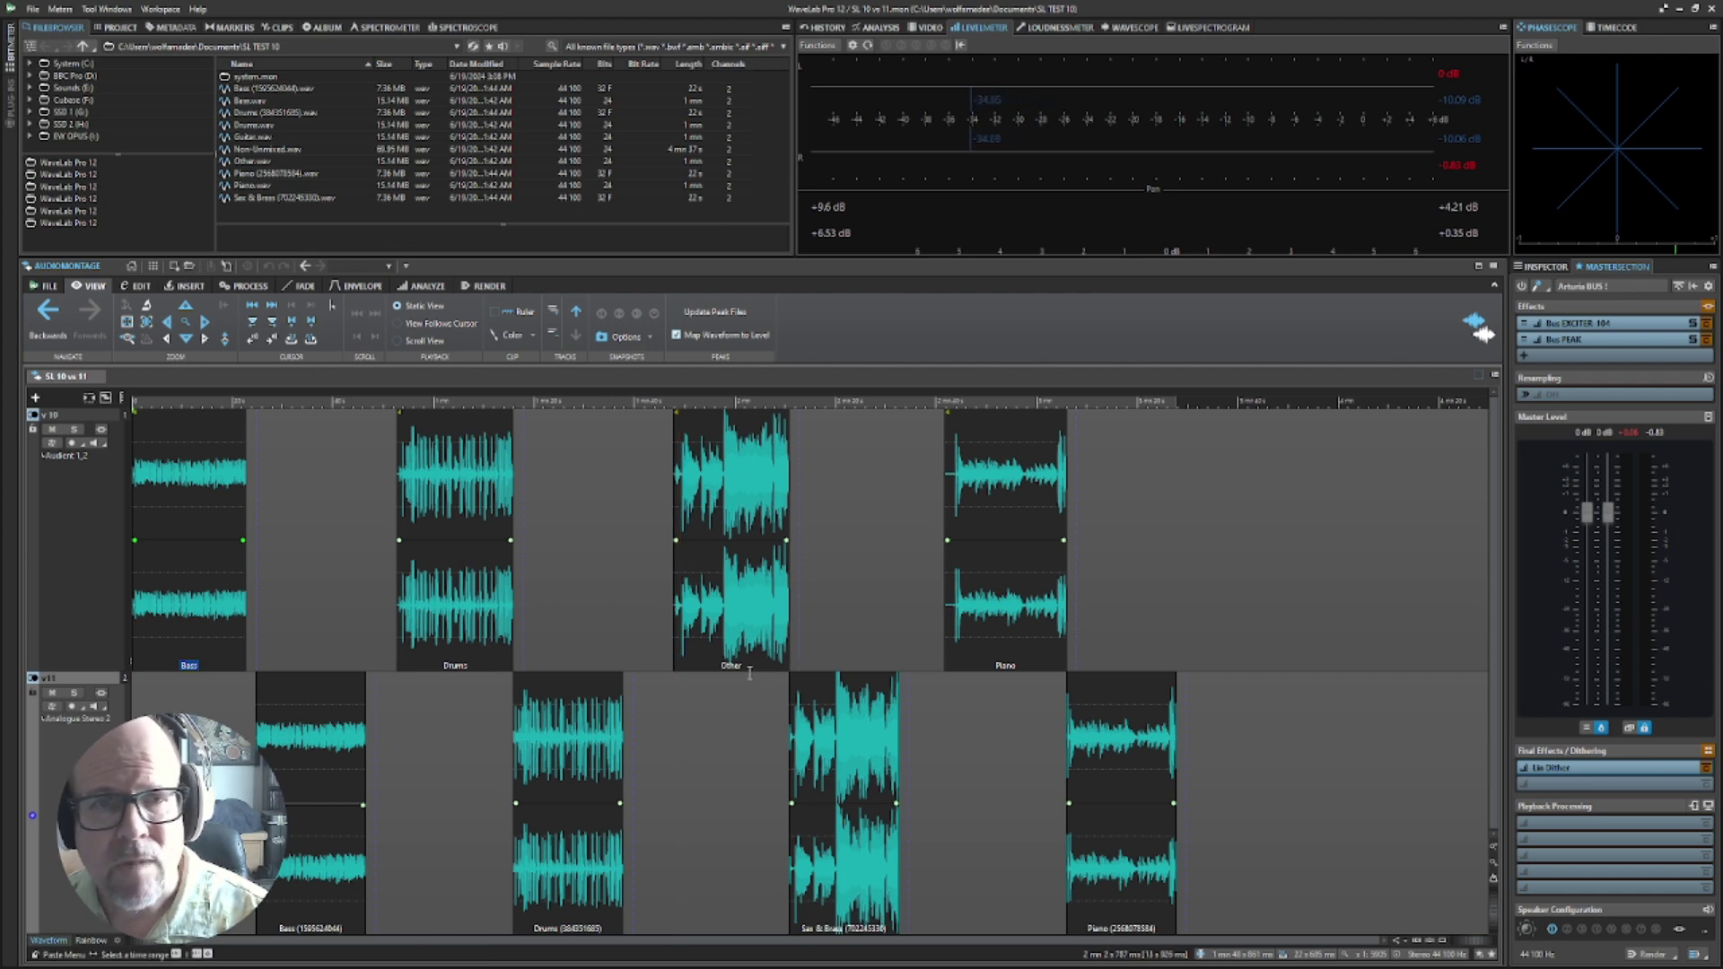
left_click(793, 656)
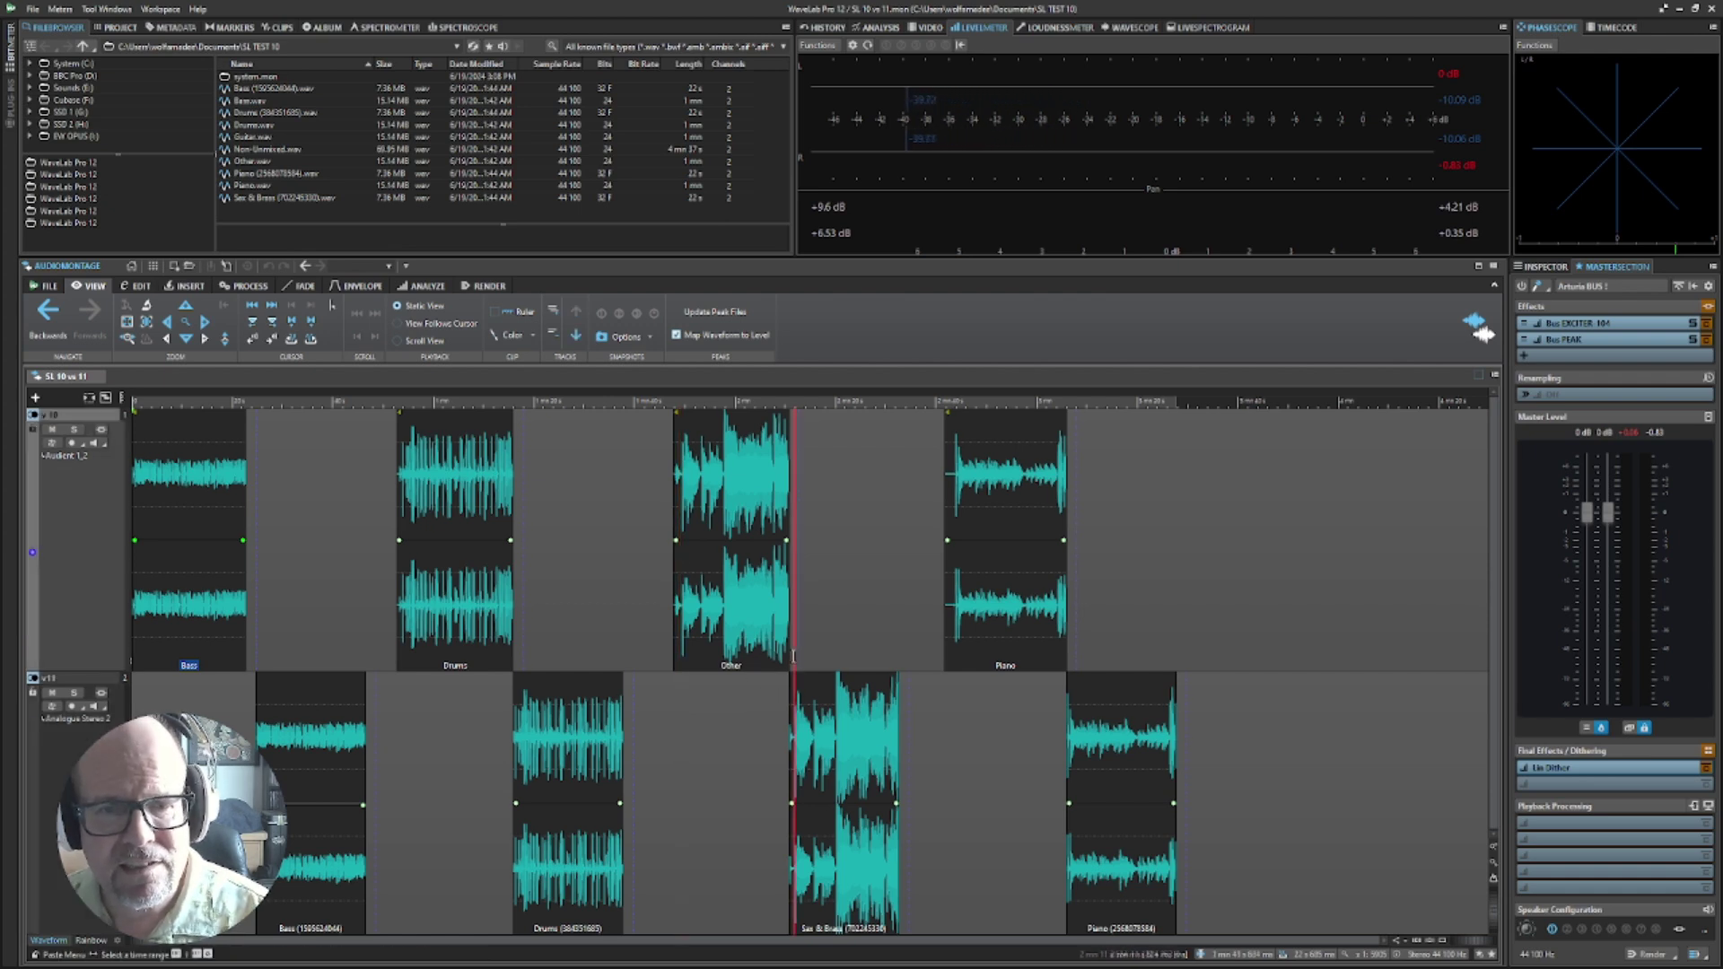
key("space")
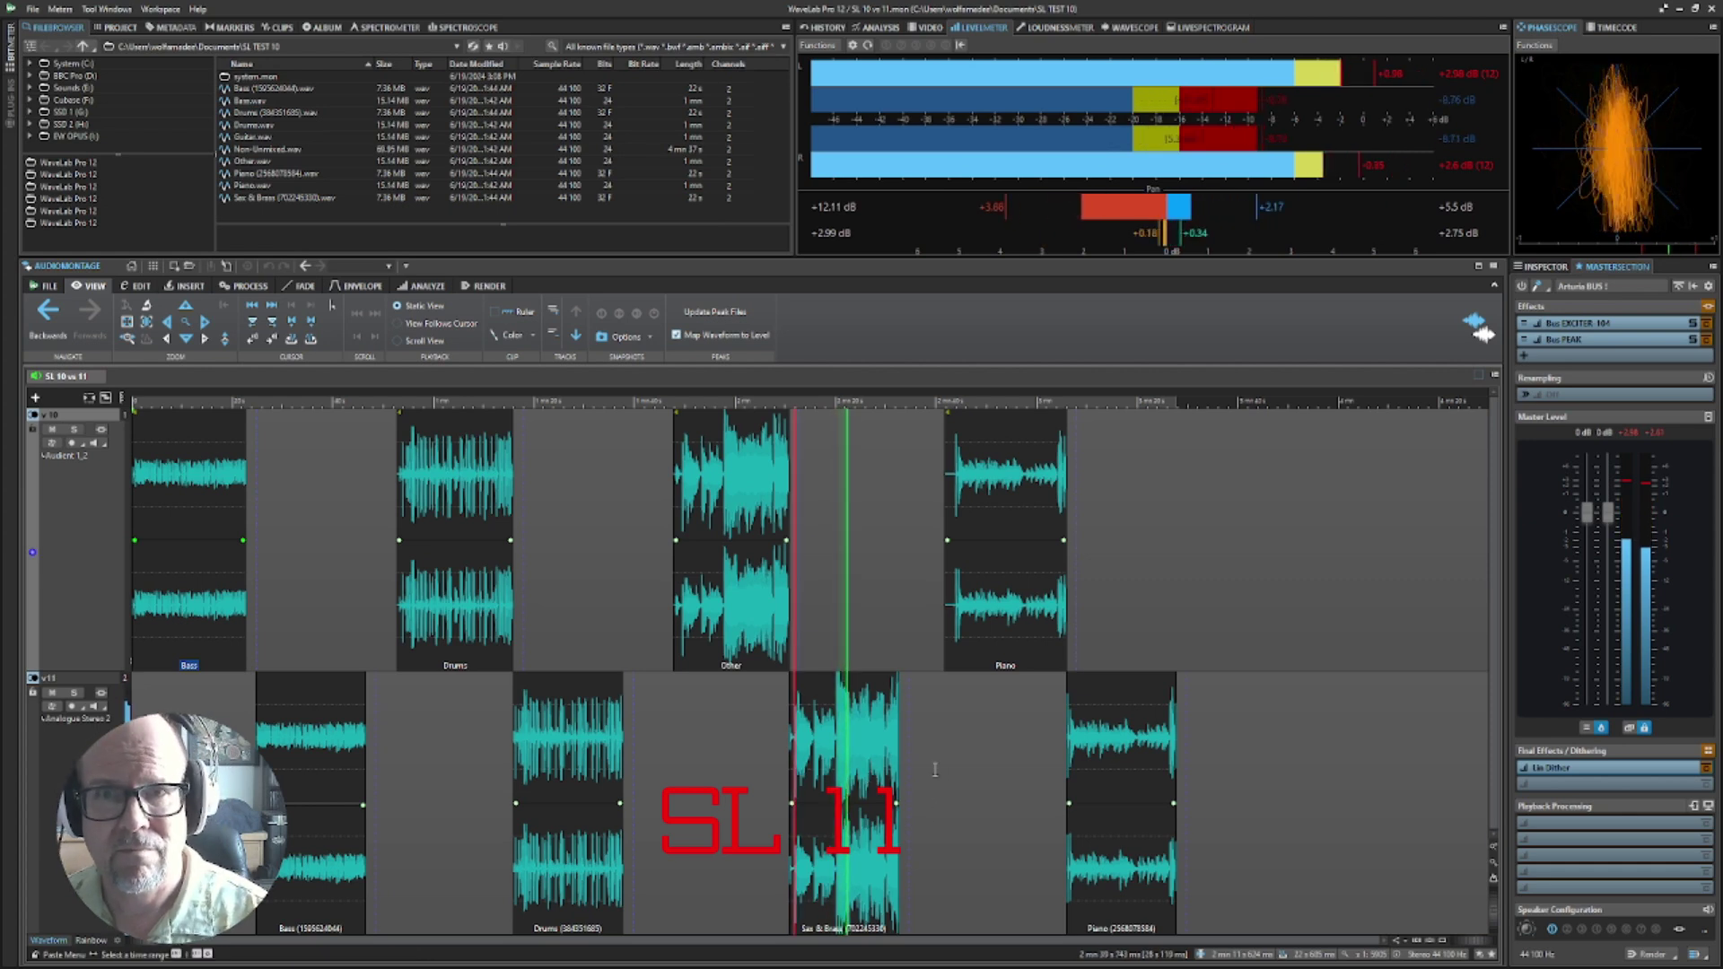
key("space")
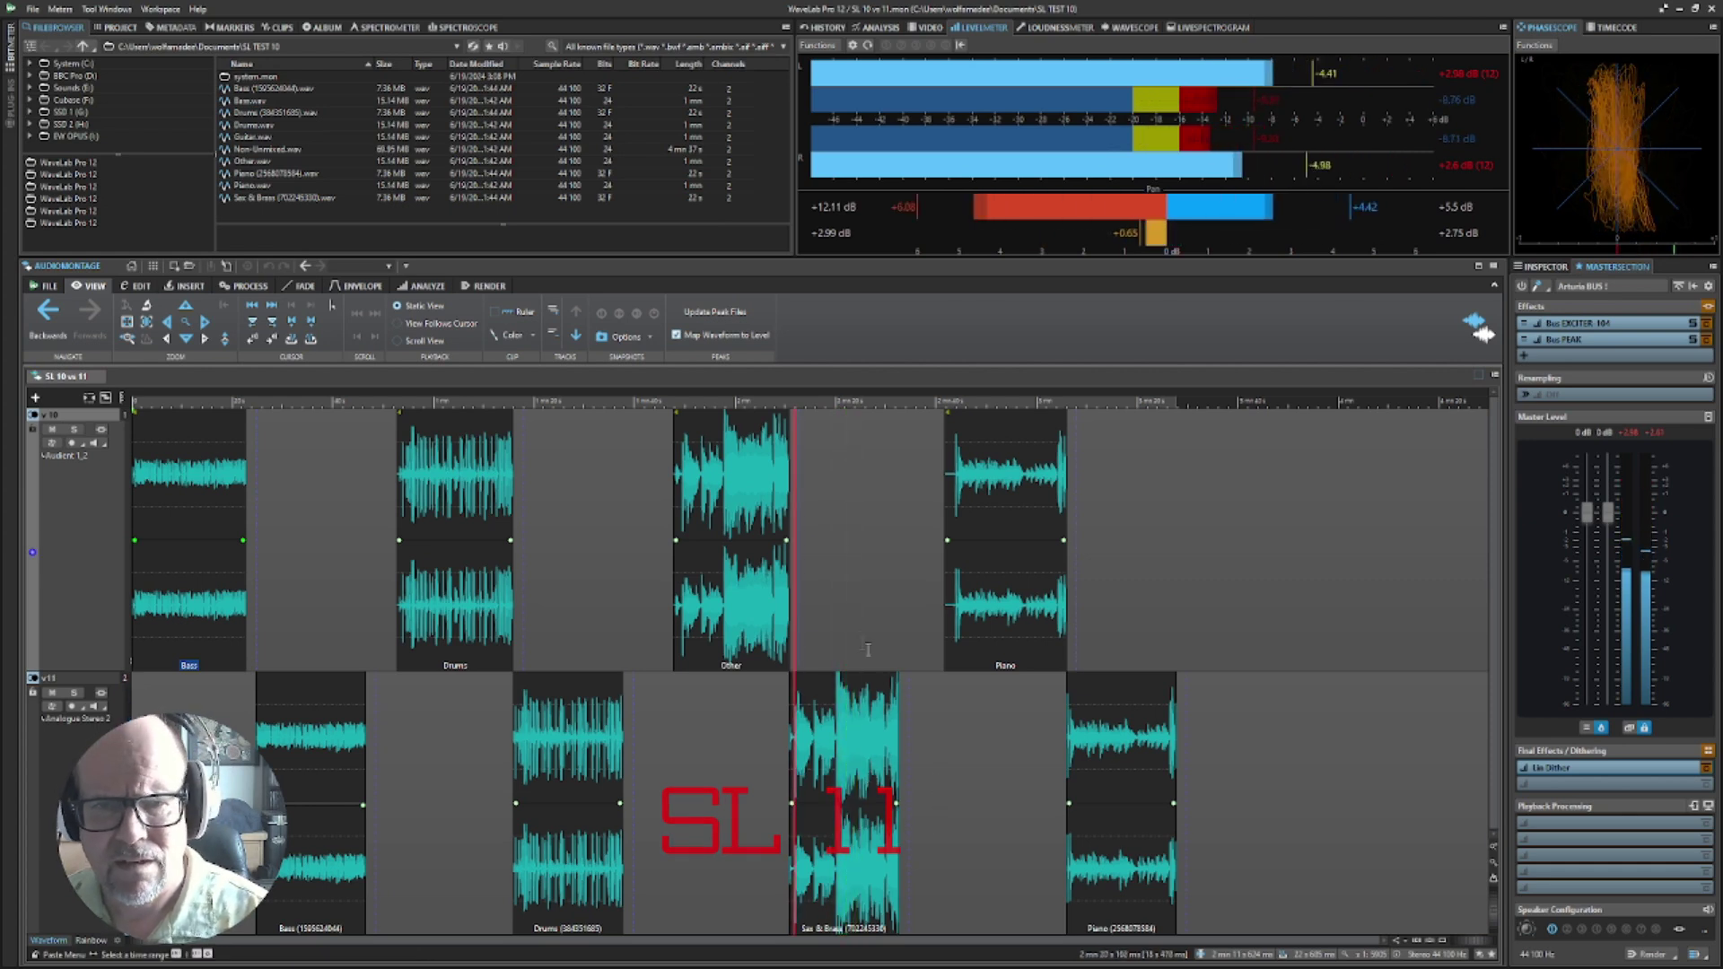
left_click(795, 646)
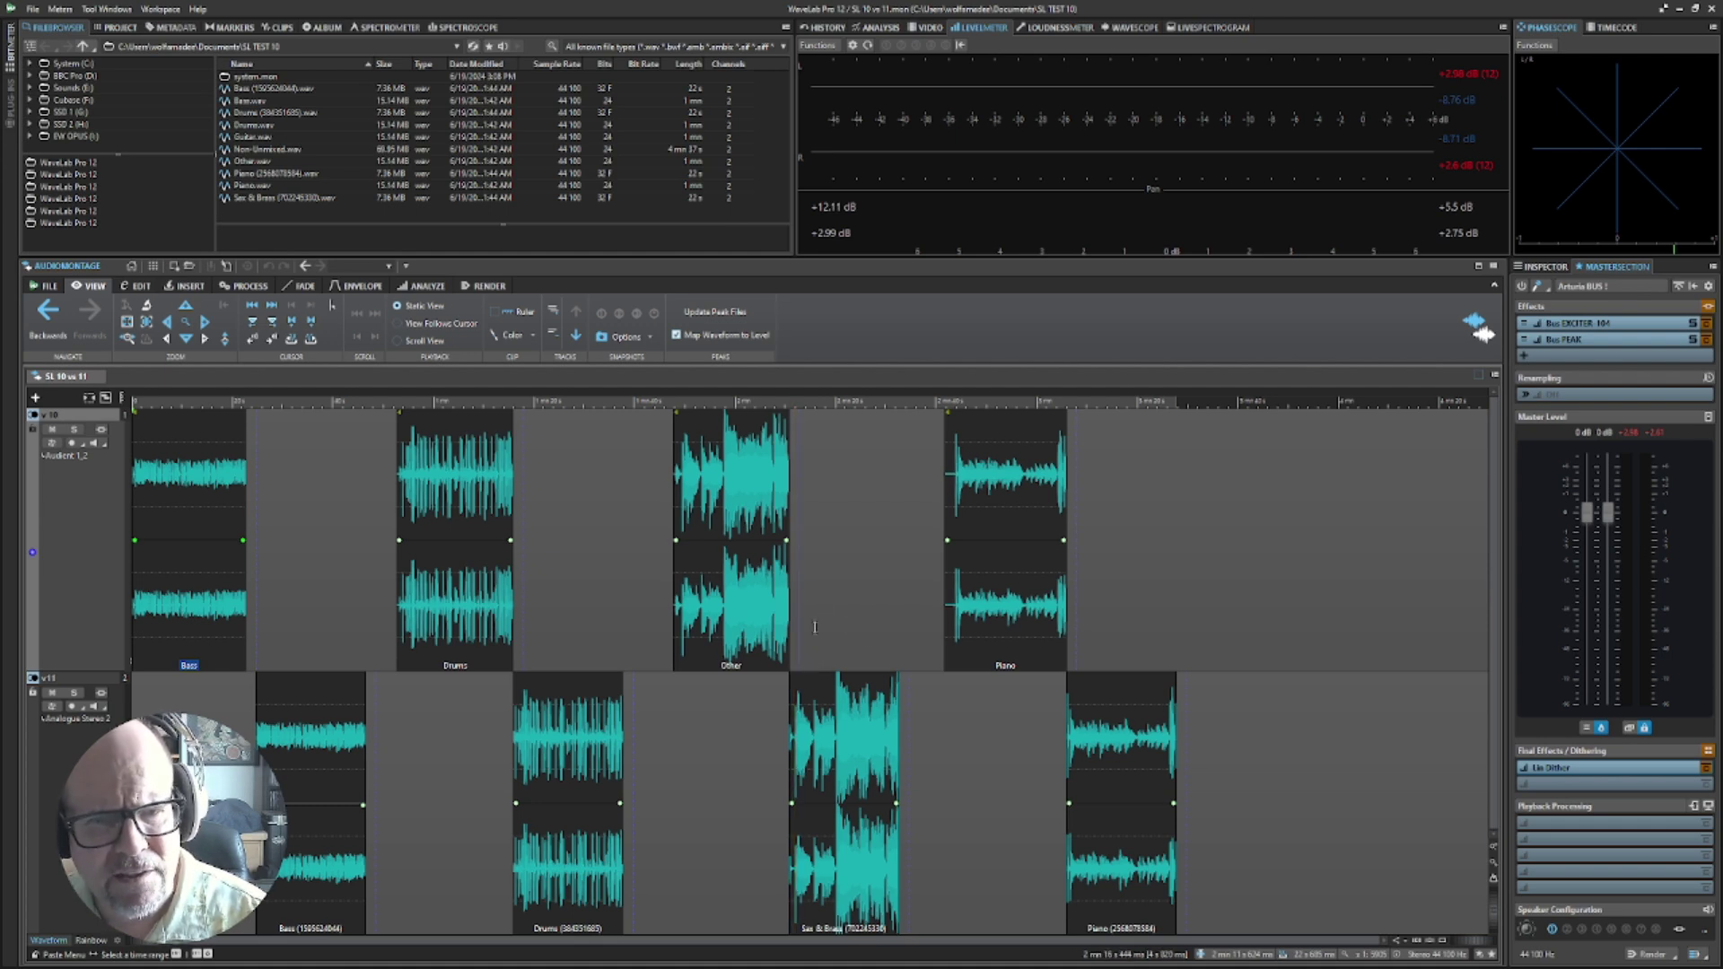
key("space")
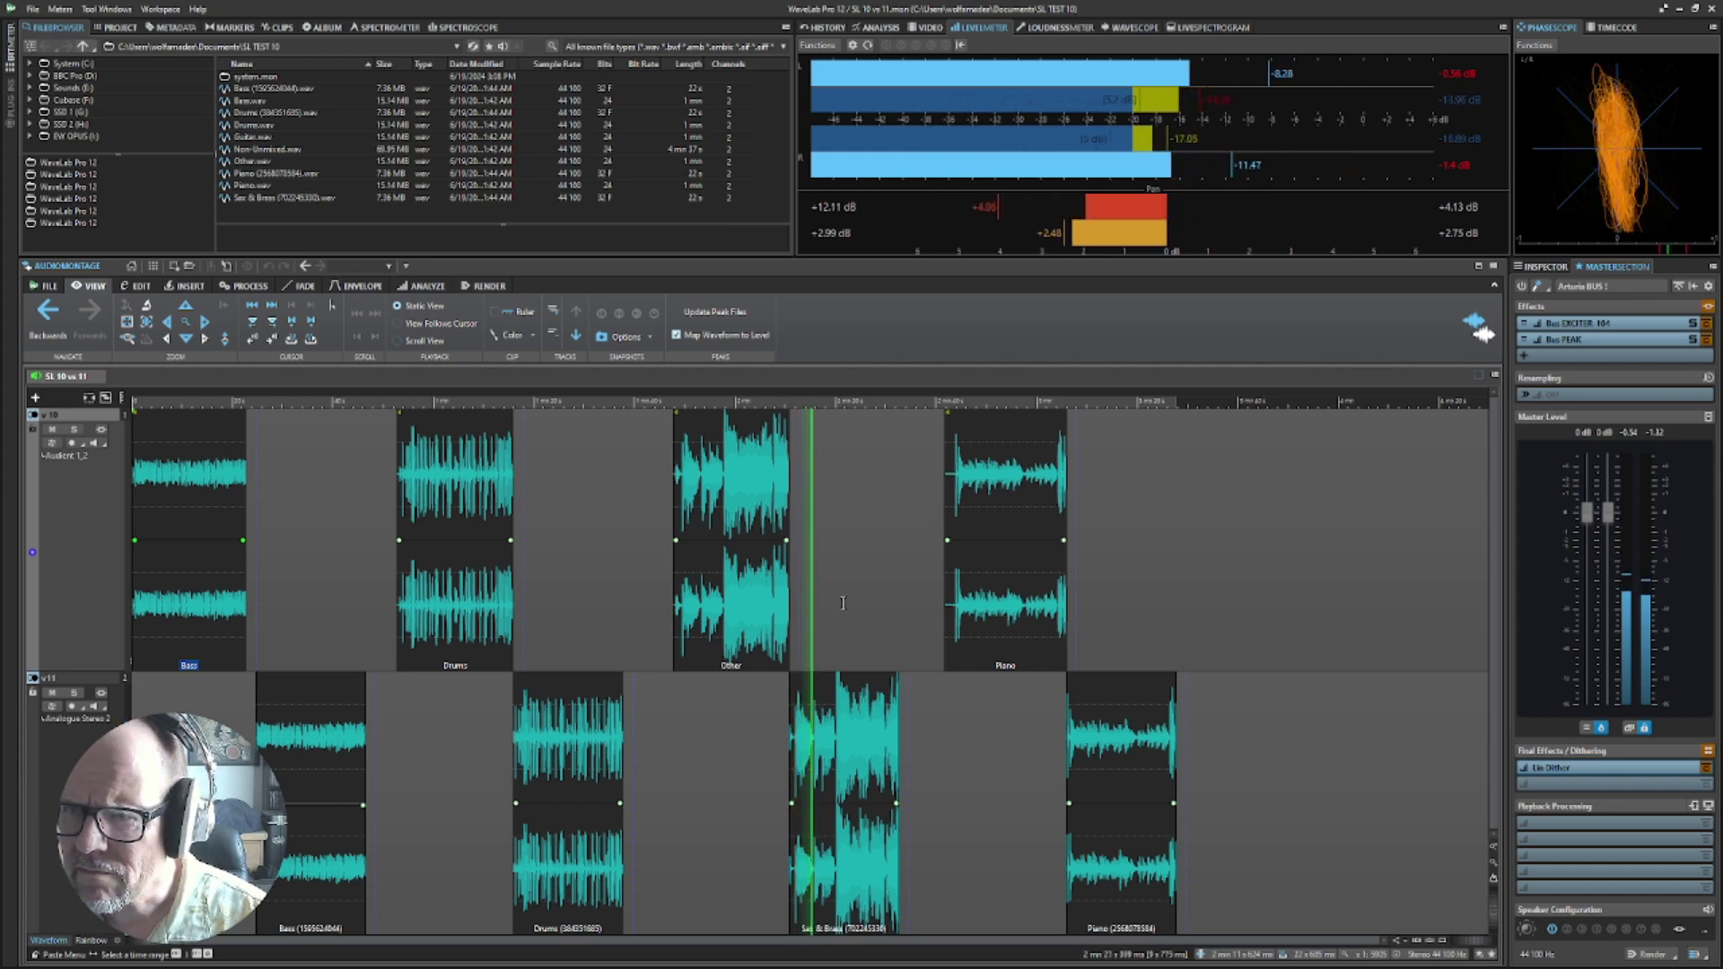
key("space")
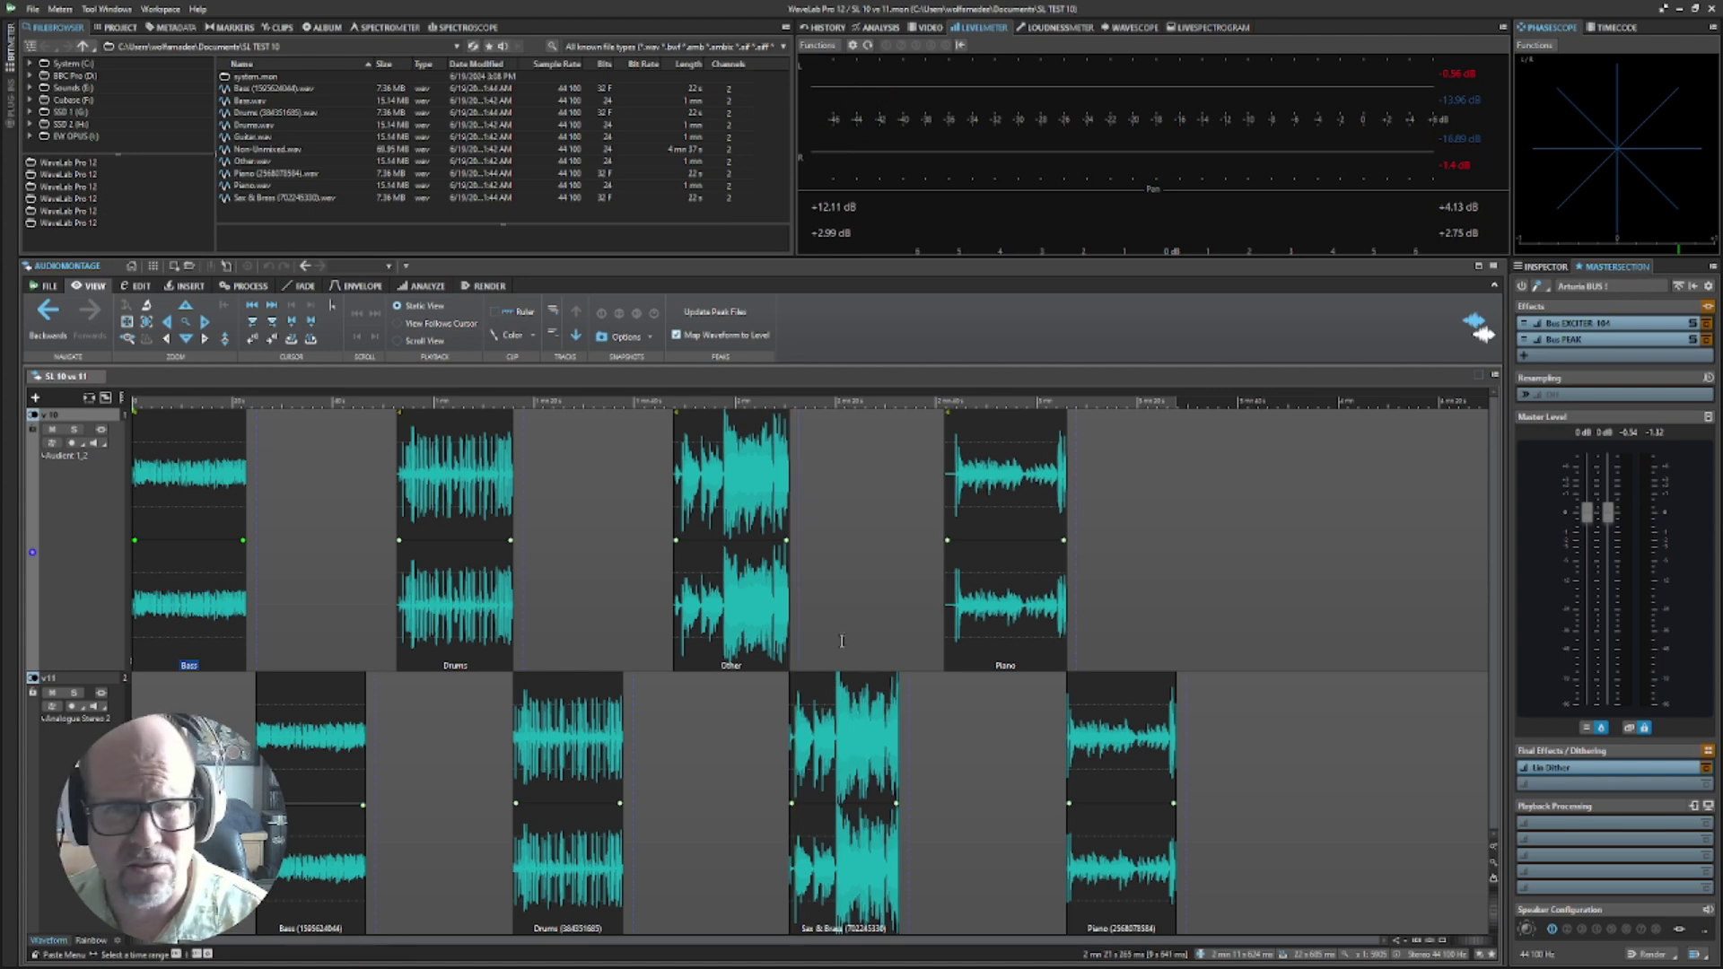
left_click(959, 672)
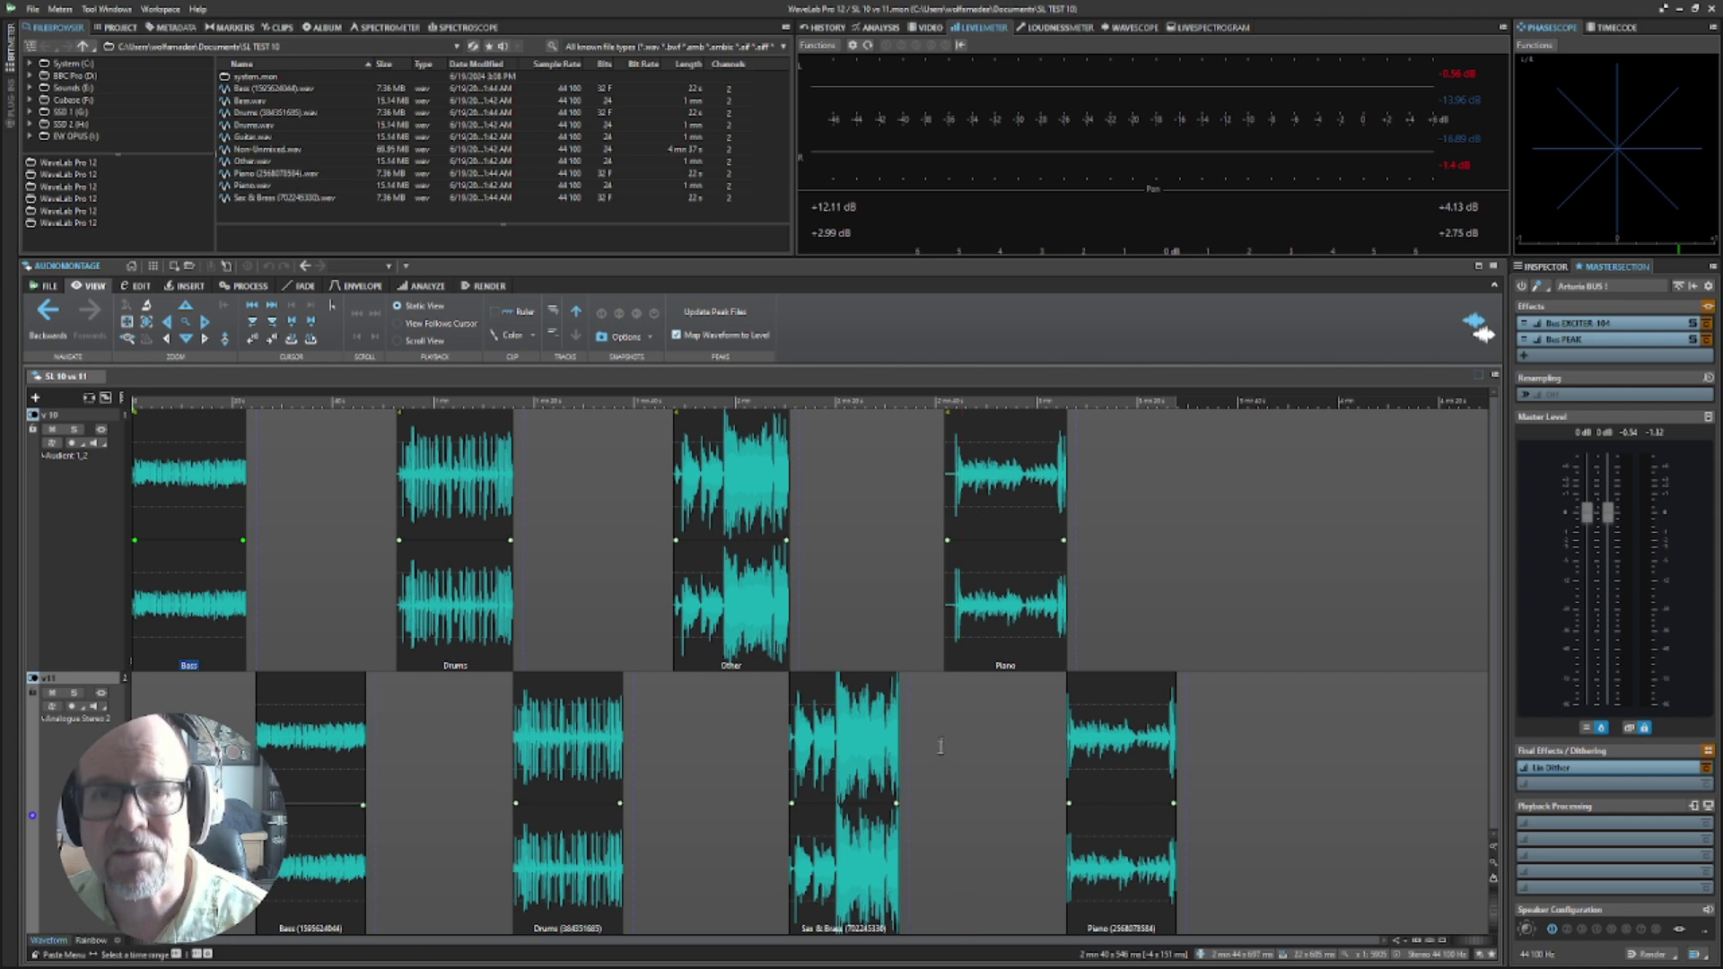
key("space")
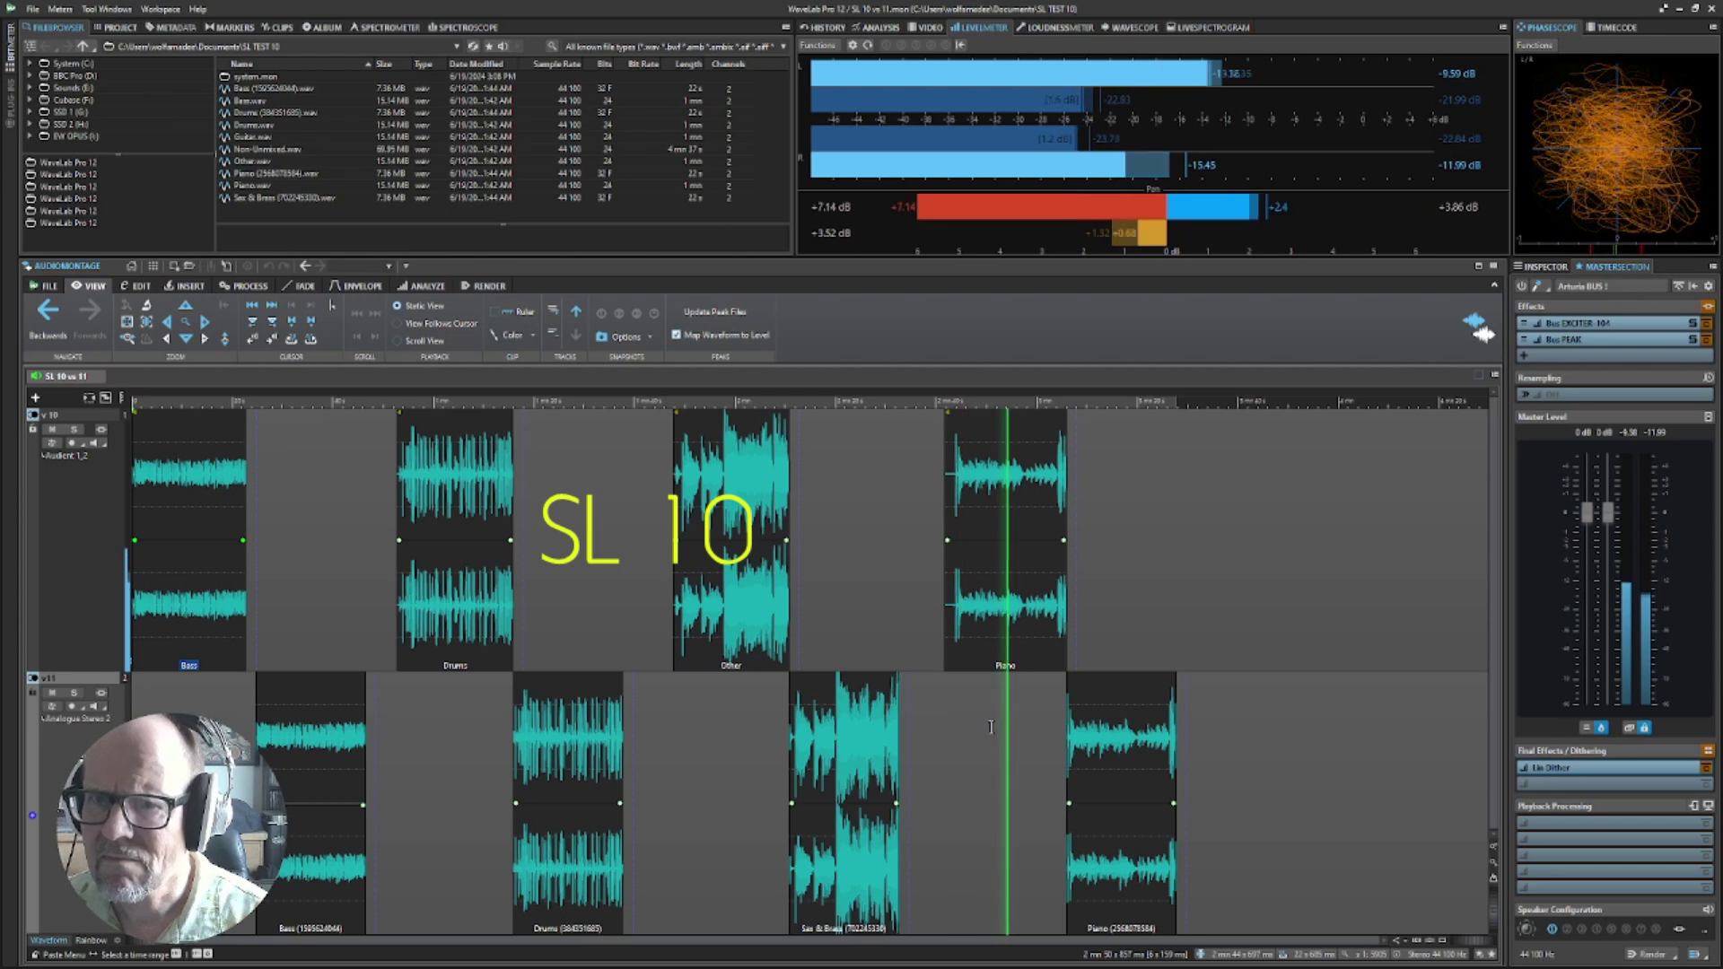
key("space")
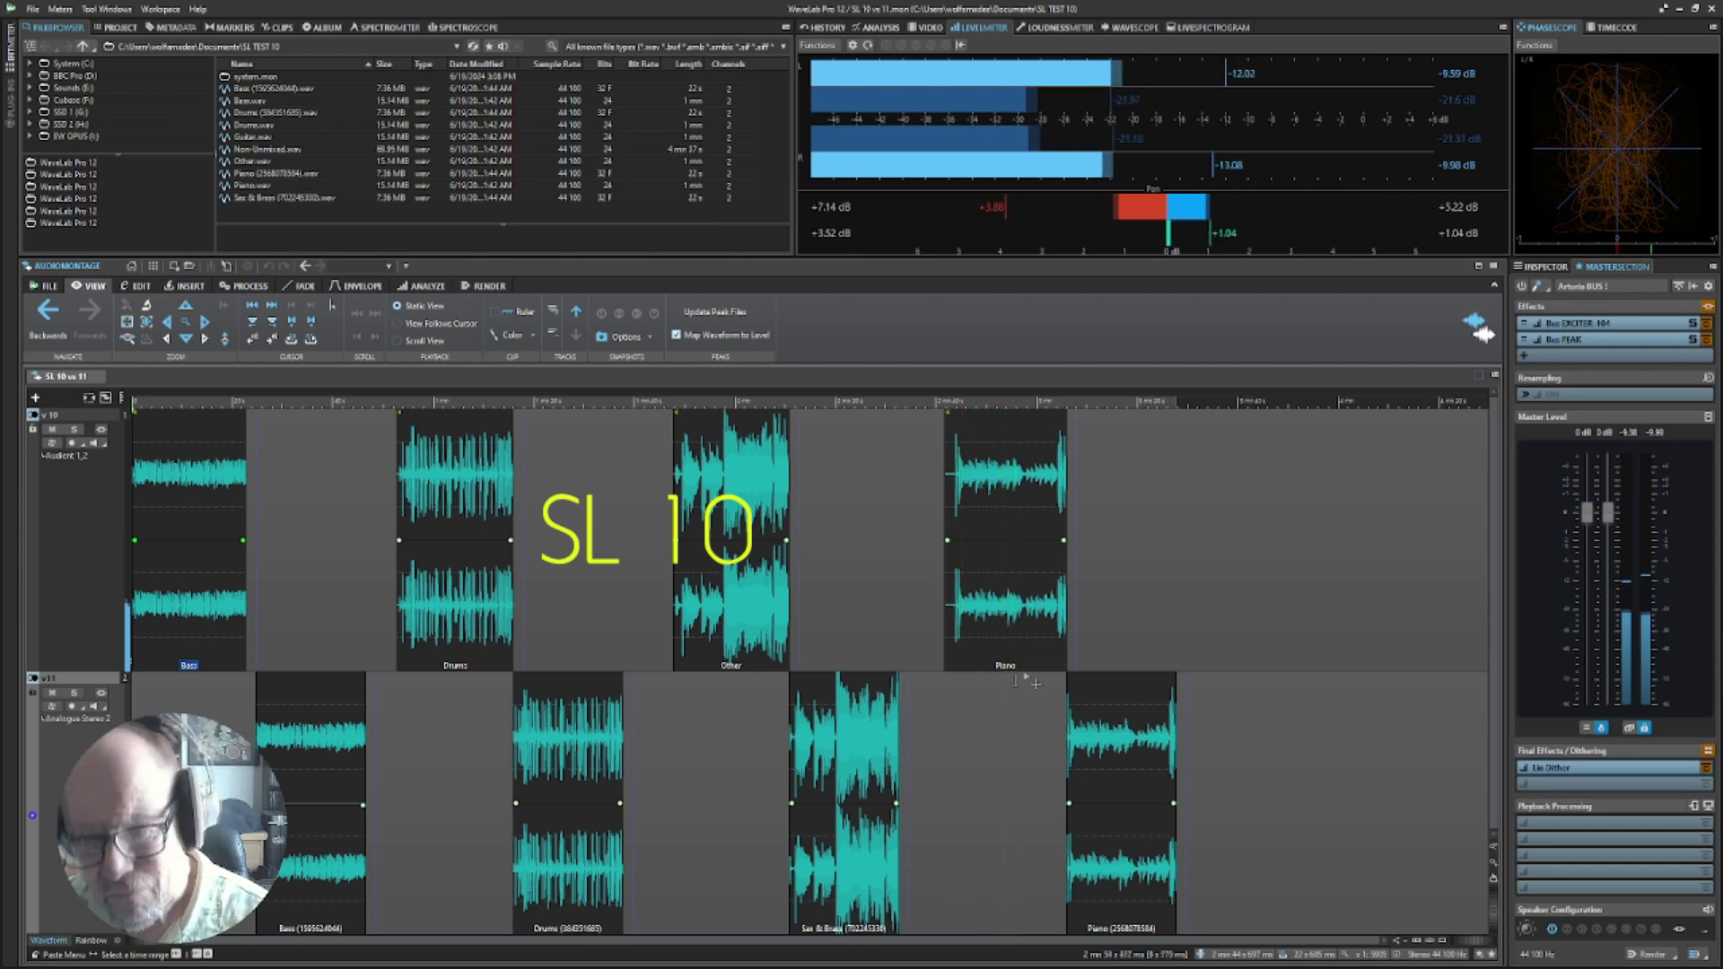
left_click(1069, 626)
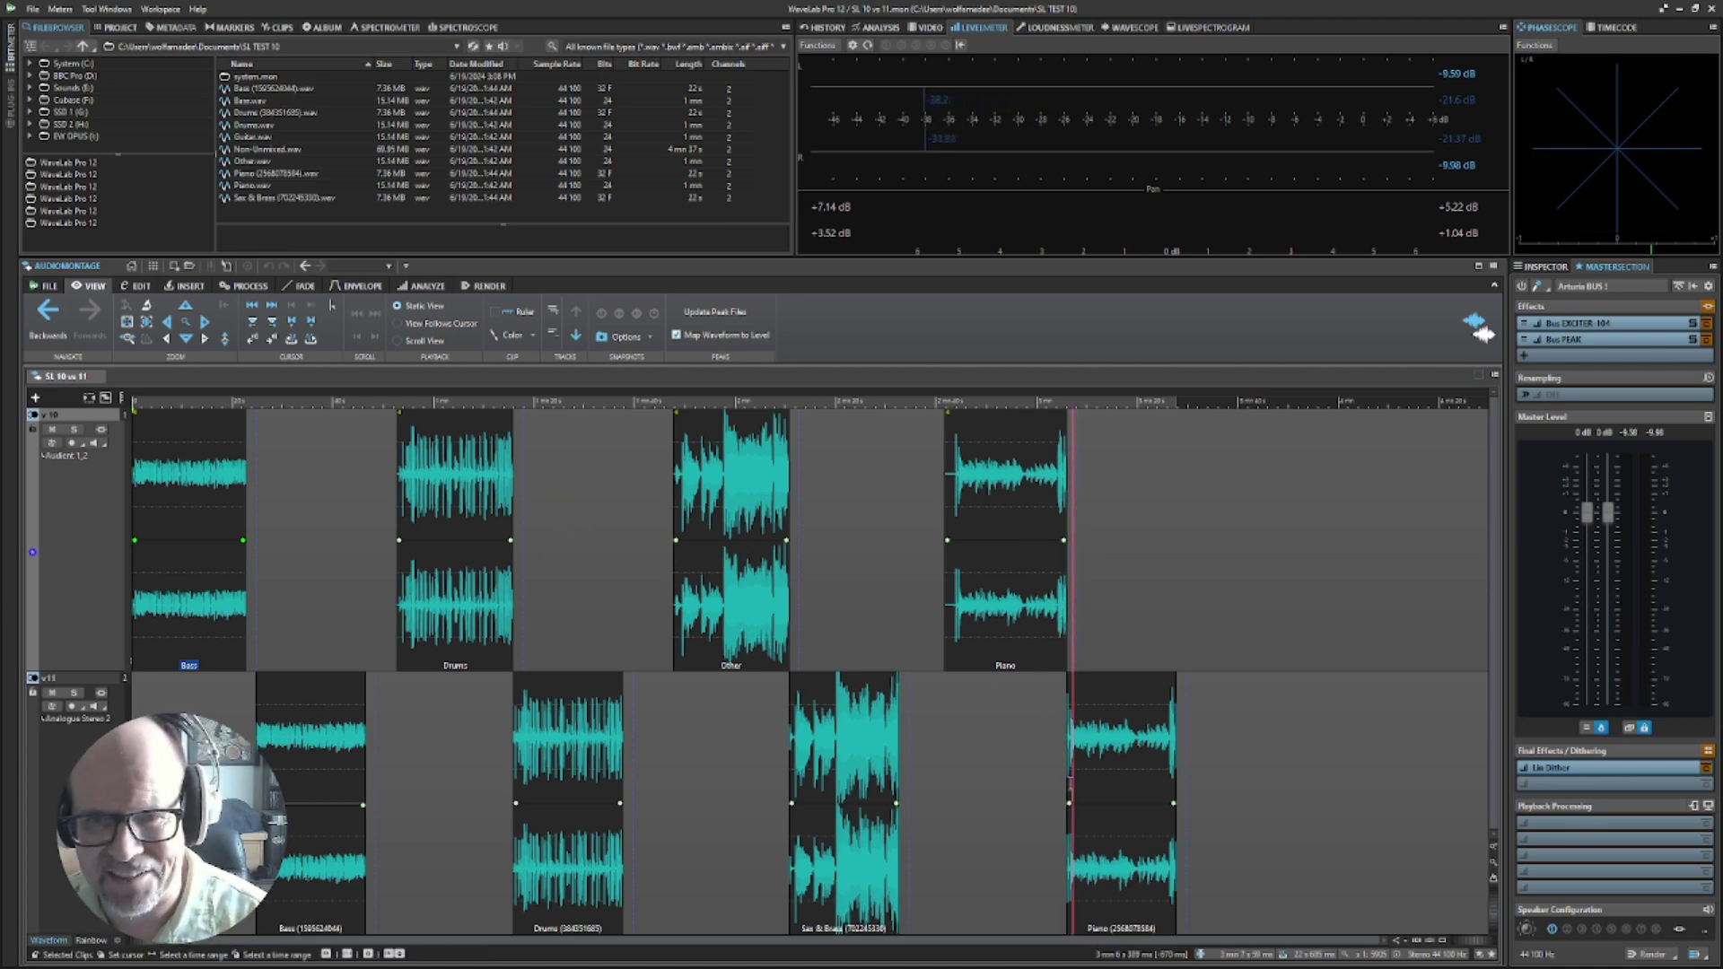
key("space")
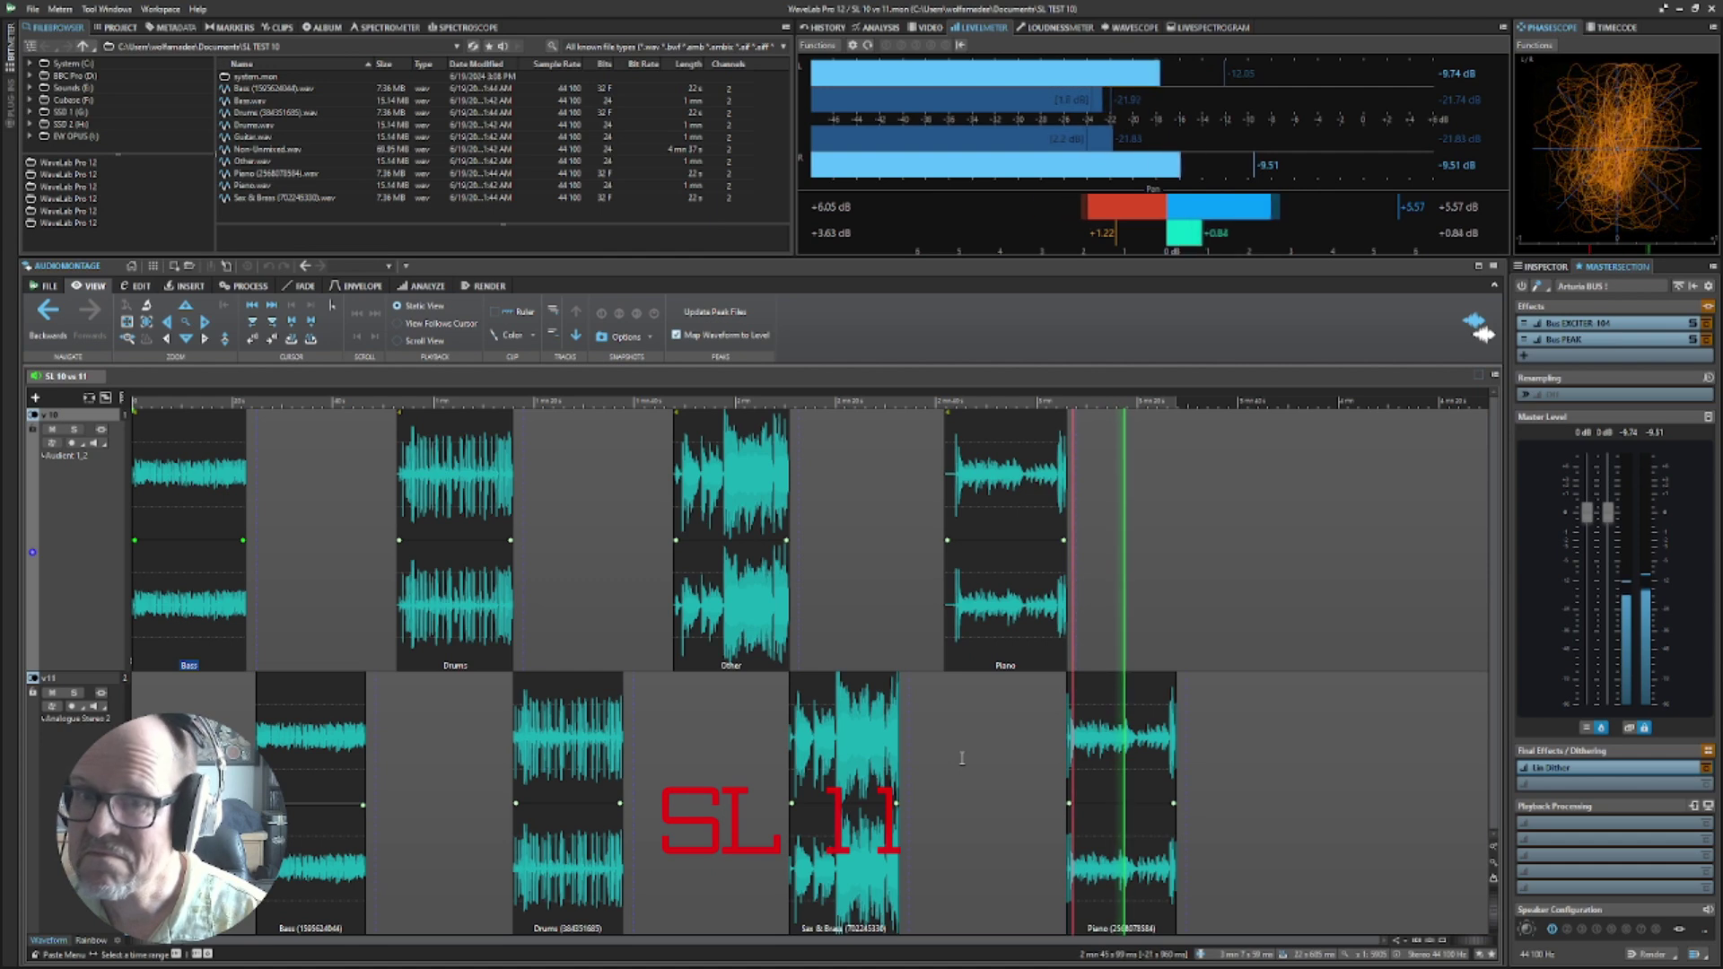
key("space")
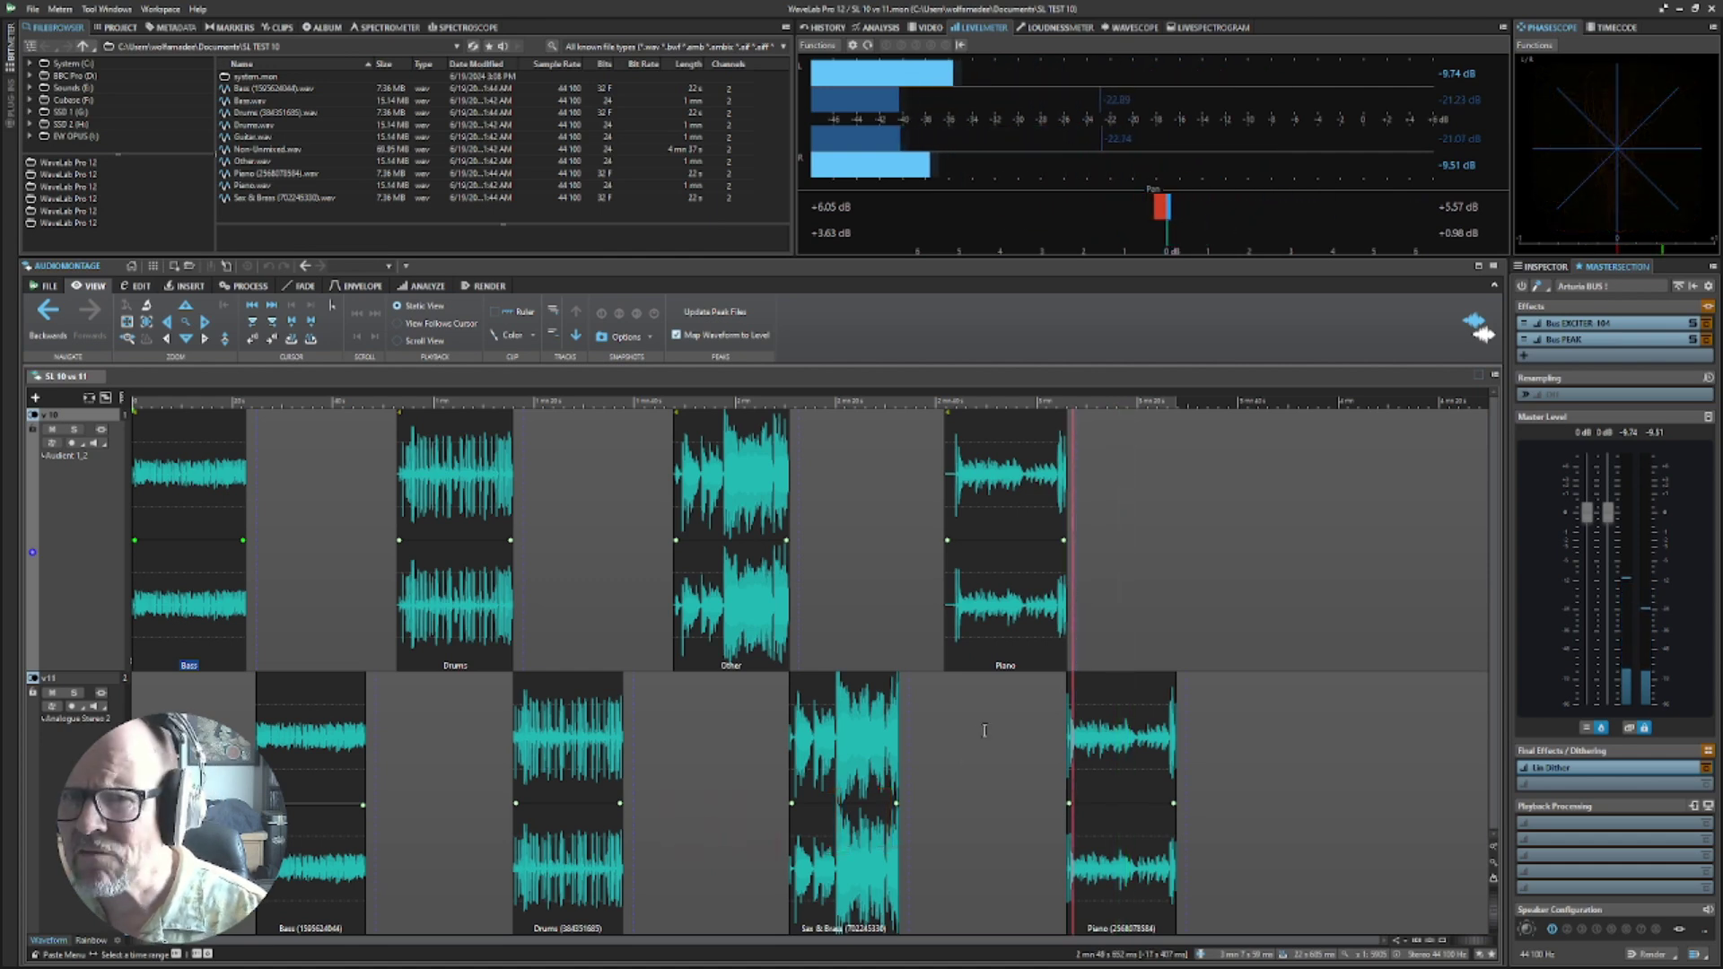
left_click(1070, 739)
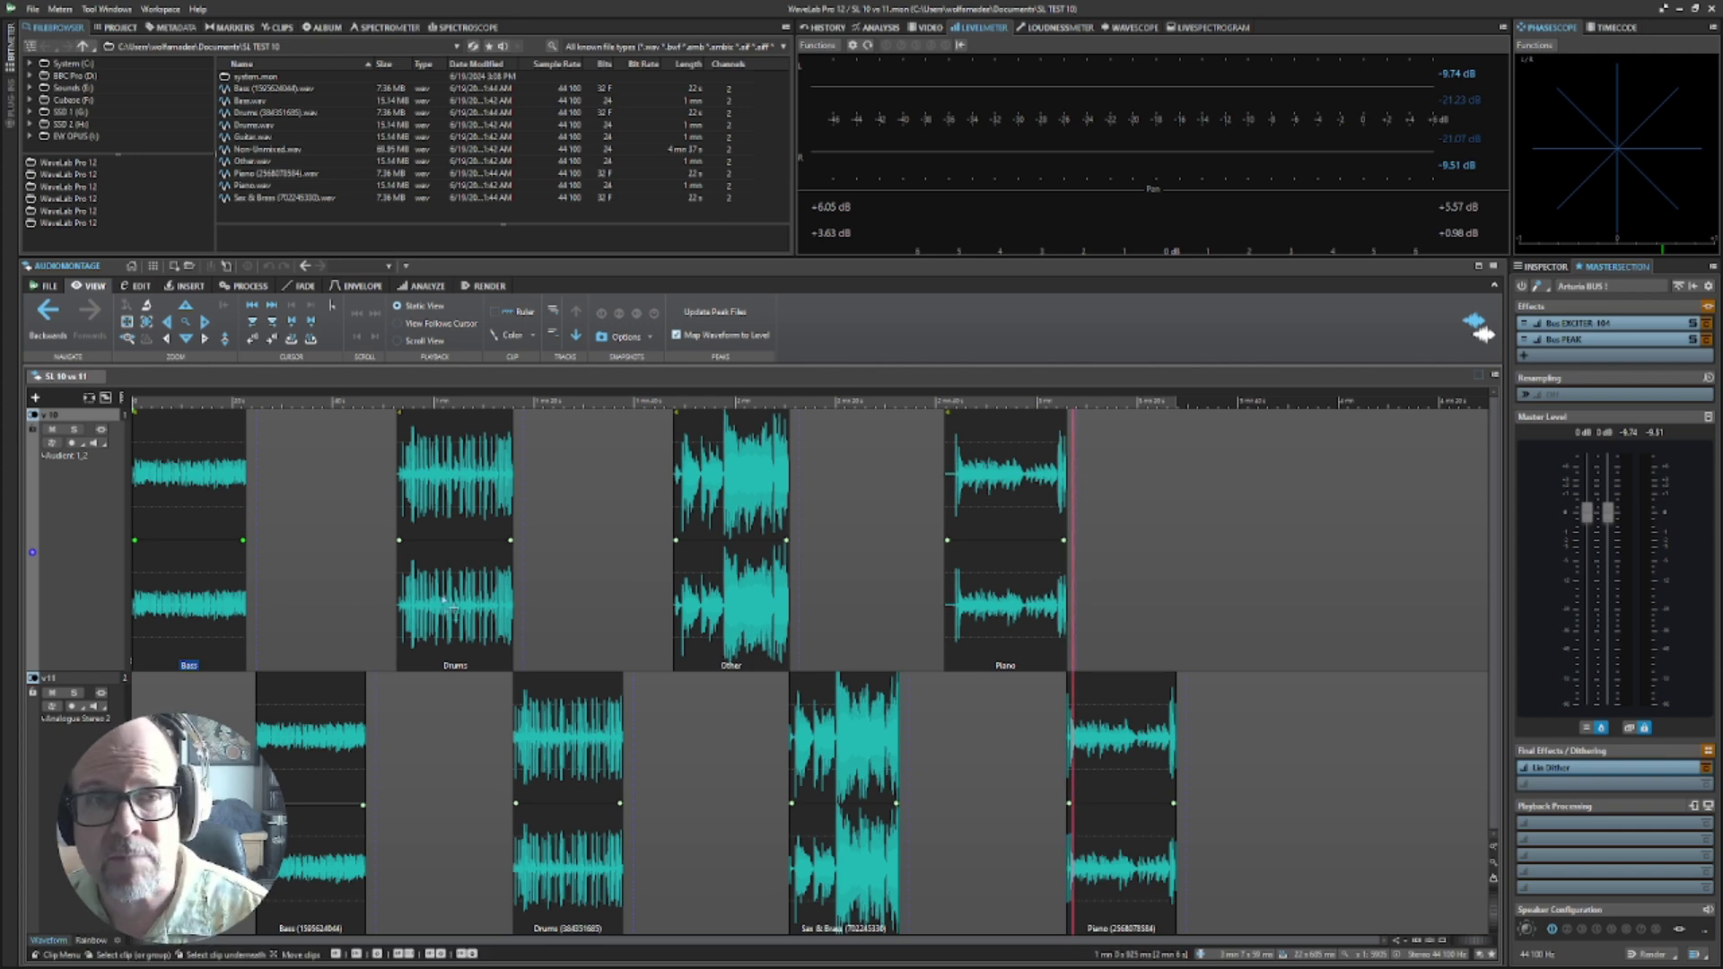
left_click(836, 658)
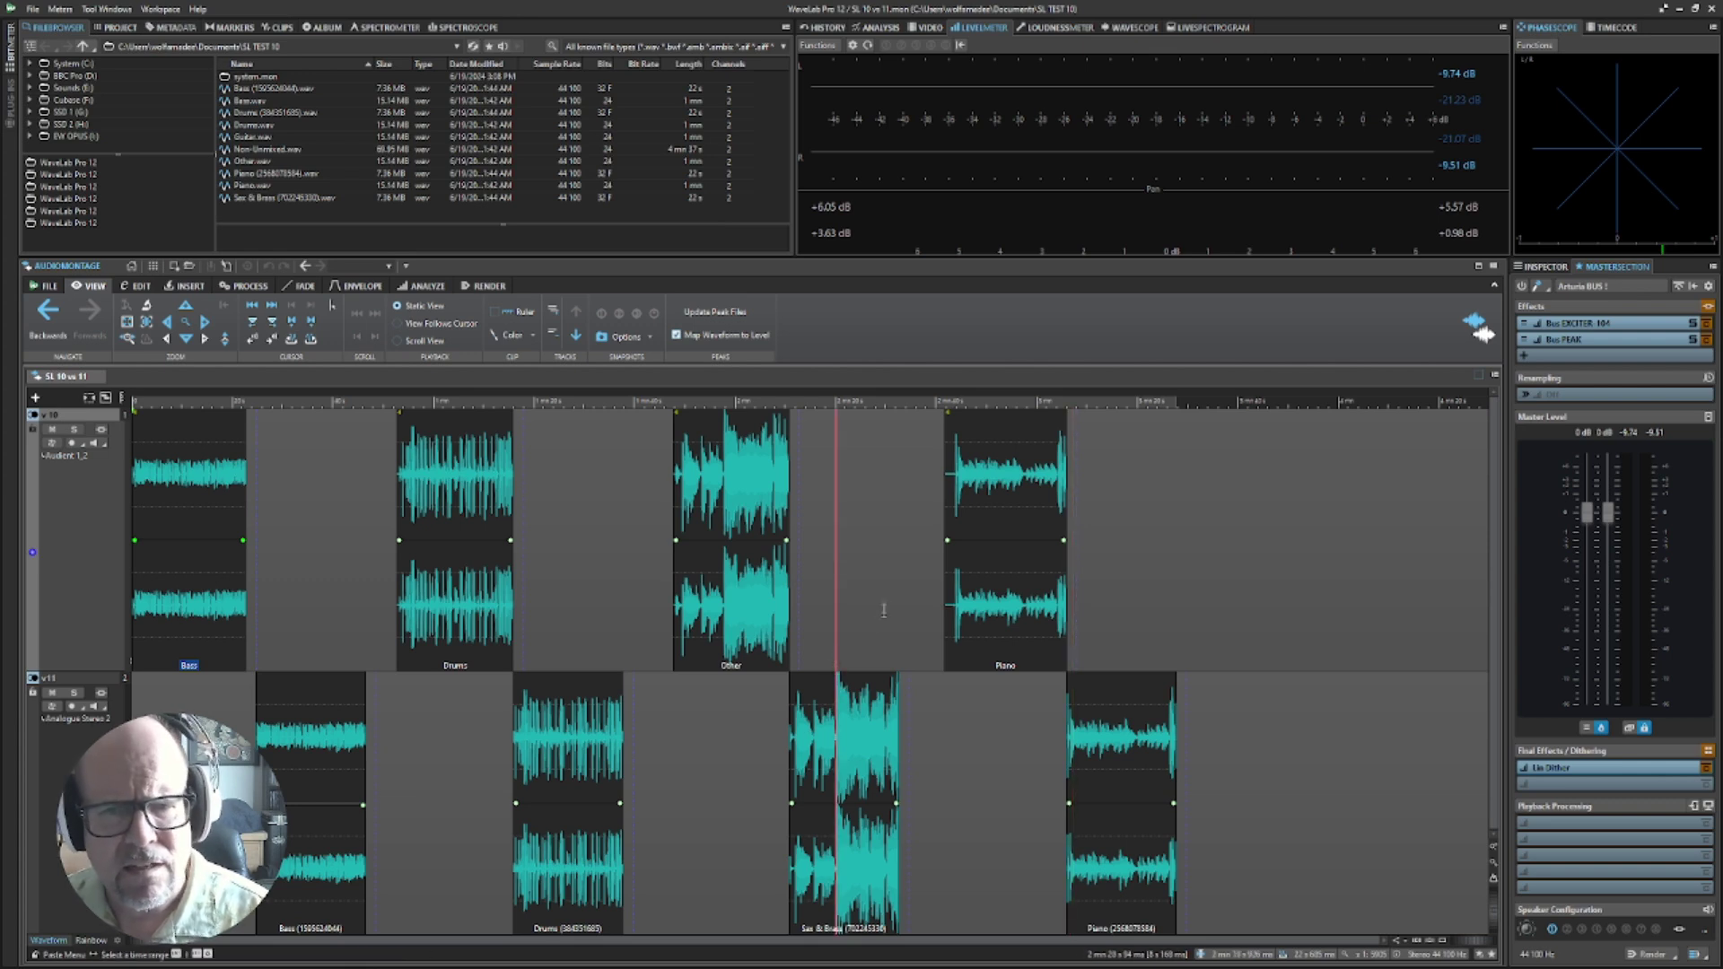